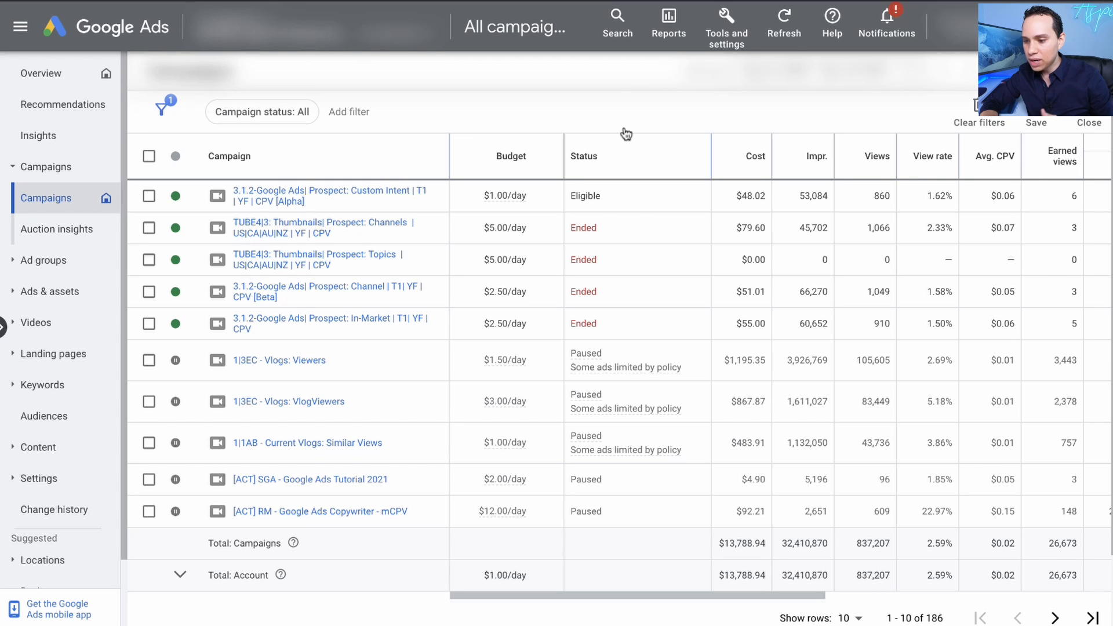
- Open the Audience manager and look through the existing list of data segments
{"action": "left_click", "coordinate": [730, 37]}
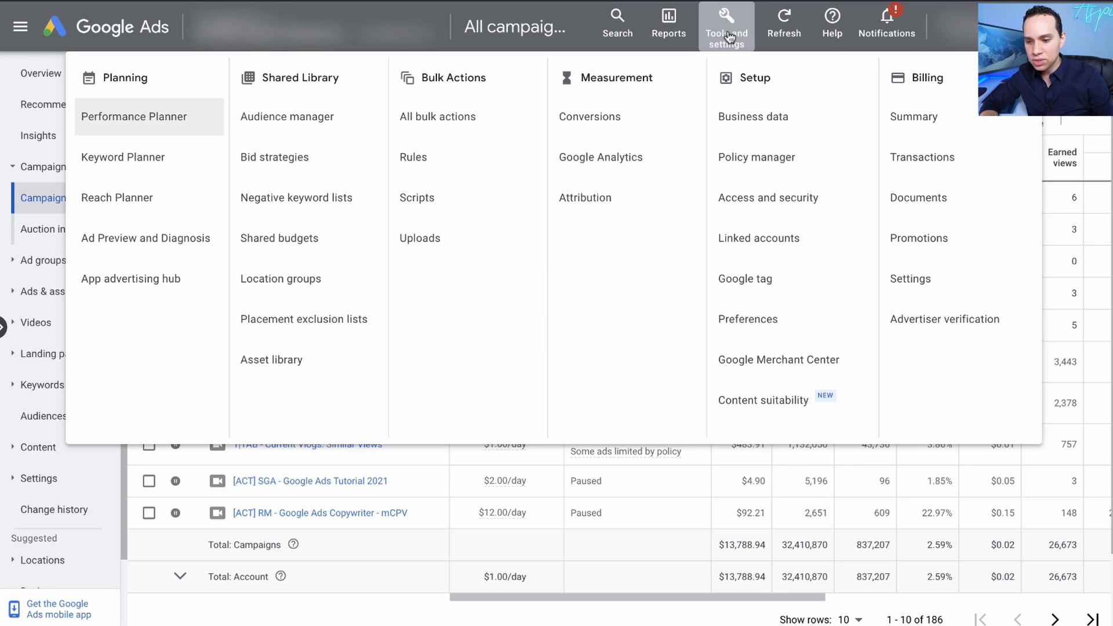
{"action": "left_click", "coordinate": [326, 122]}
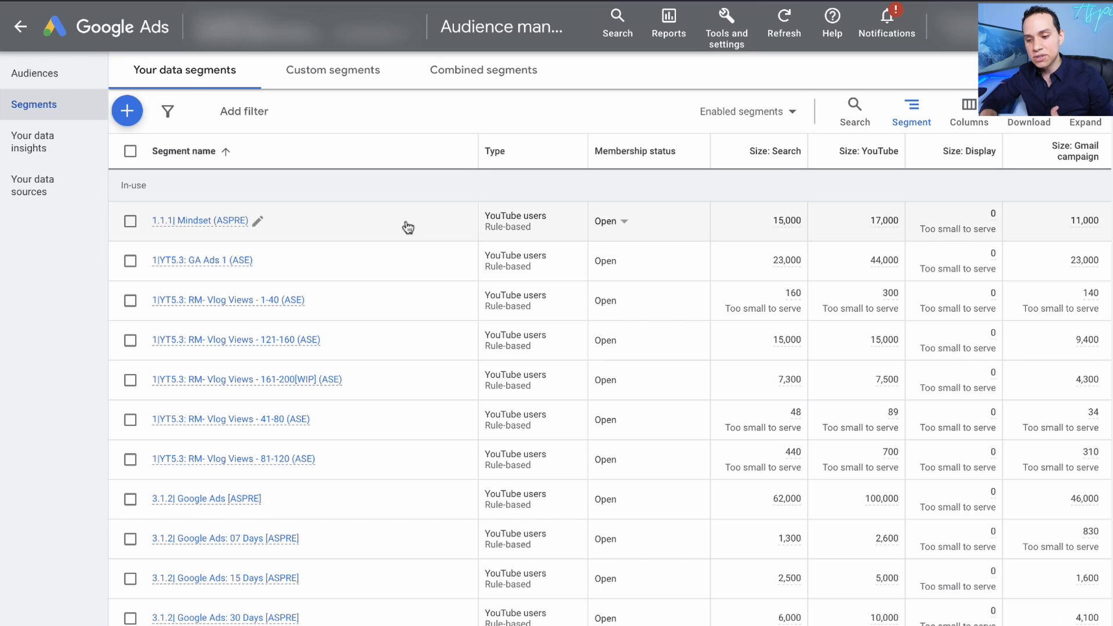
{"action": "scroll", "coordinate": [408, 227], "scroll_direction": "down", "scroll_amount": 20}
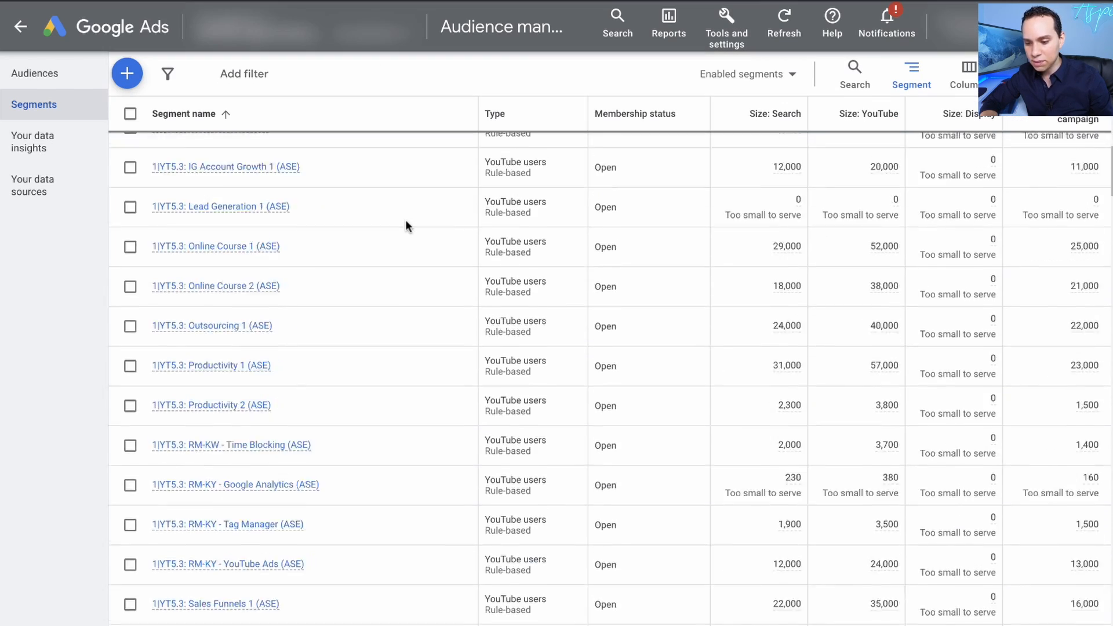
{"action": "scroll", "coordinate": [408, 227], "scroll_direction": "down", "scroll_amount": 20}
{"action": "scroll", "coordinate": [408, 227], "scroll_direction": "up", "scroll_amount": 20}
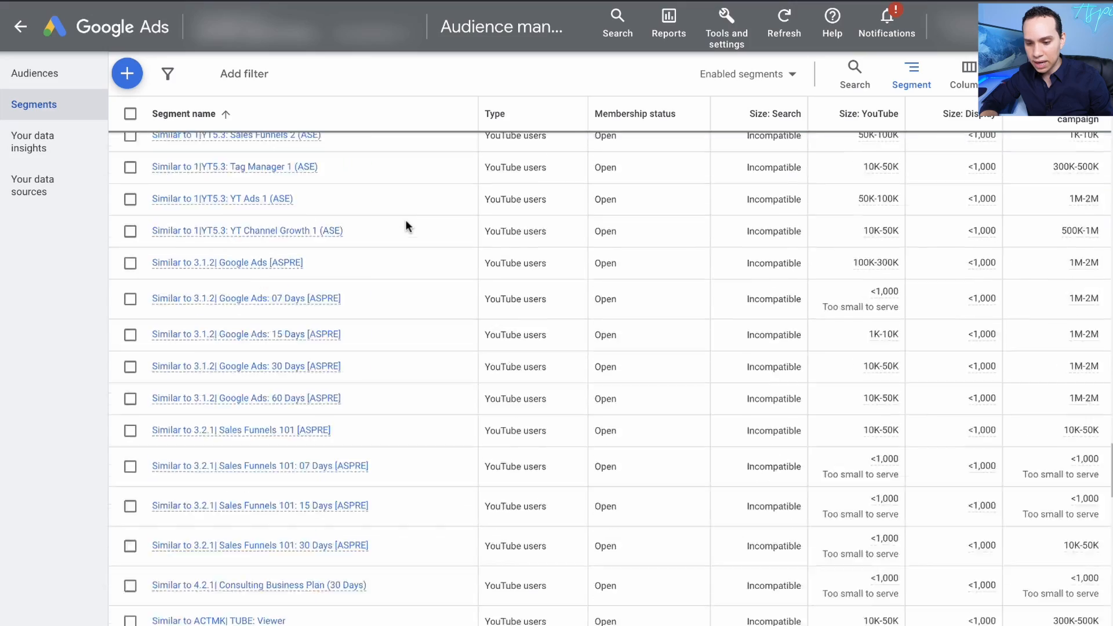
{"action": "scroll", "coordinate": [405, 223], "scroll_direction": "up", "scroll_amount": 5}
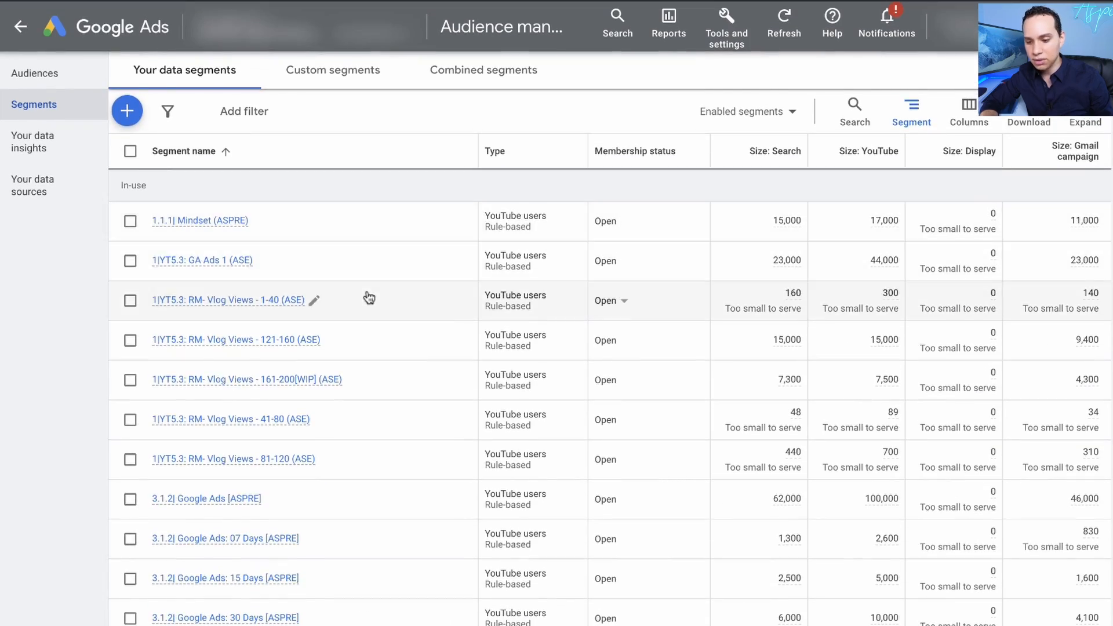
{"action": "scroll", "coordinate": [368, 294], "scroll_direction": "down", "scroll_amount": 20}
{"action": "scroll", "coordinate": [367, 295], "scroll_direction": "up", "scroll_amount": 20}
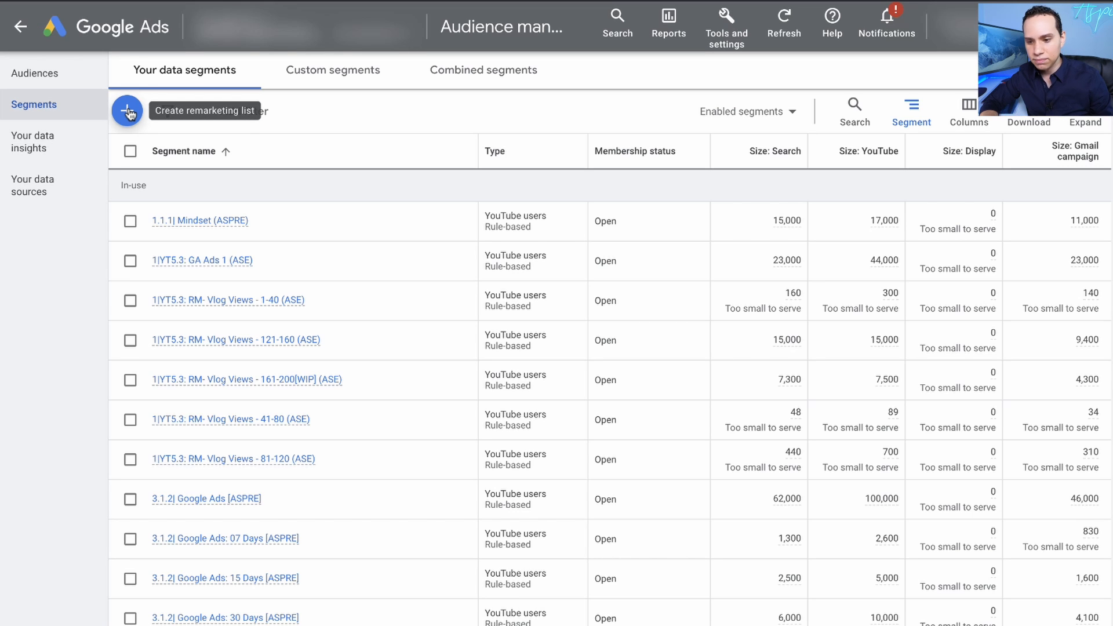
- Start a new remarketing segment based on website visitors
{"action": "left_click", "coordinate": [129, 112]}
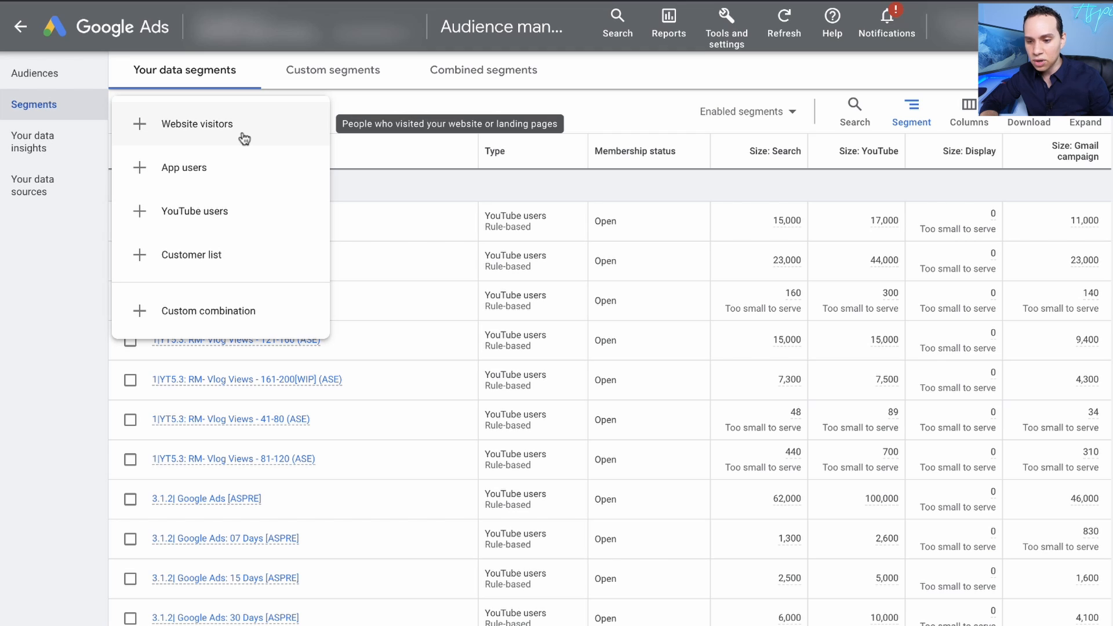
{"action": "left_click", "coordinate": [477, 103]}
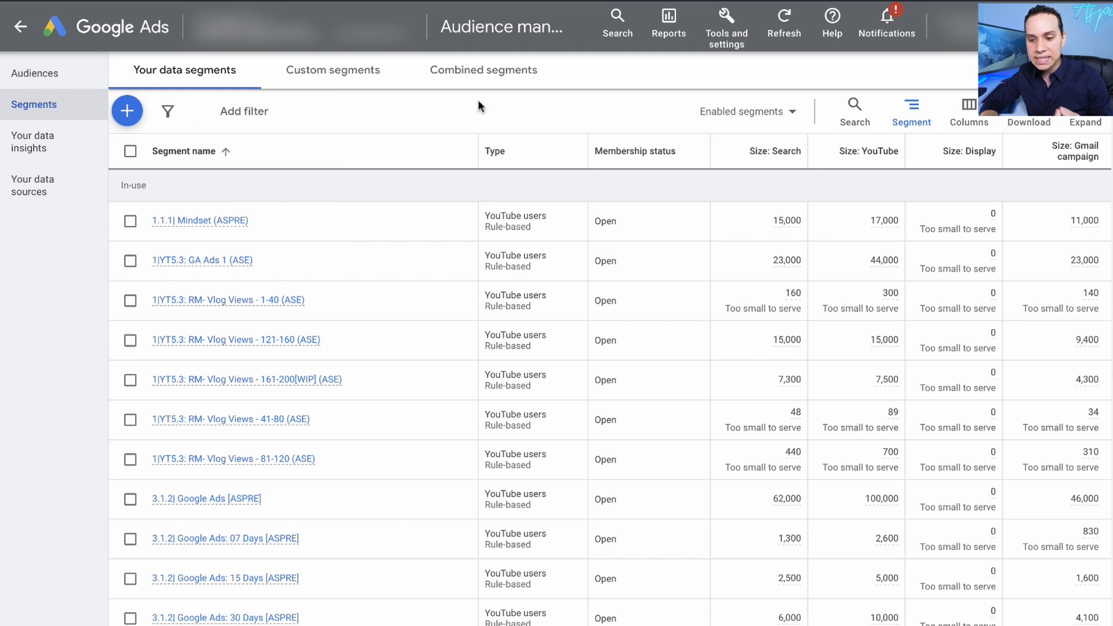
{"action": "left_click", "coordinate": [131, 115]}
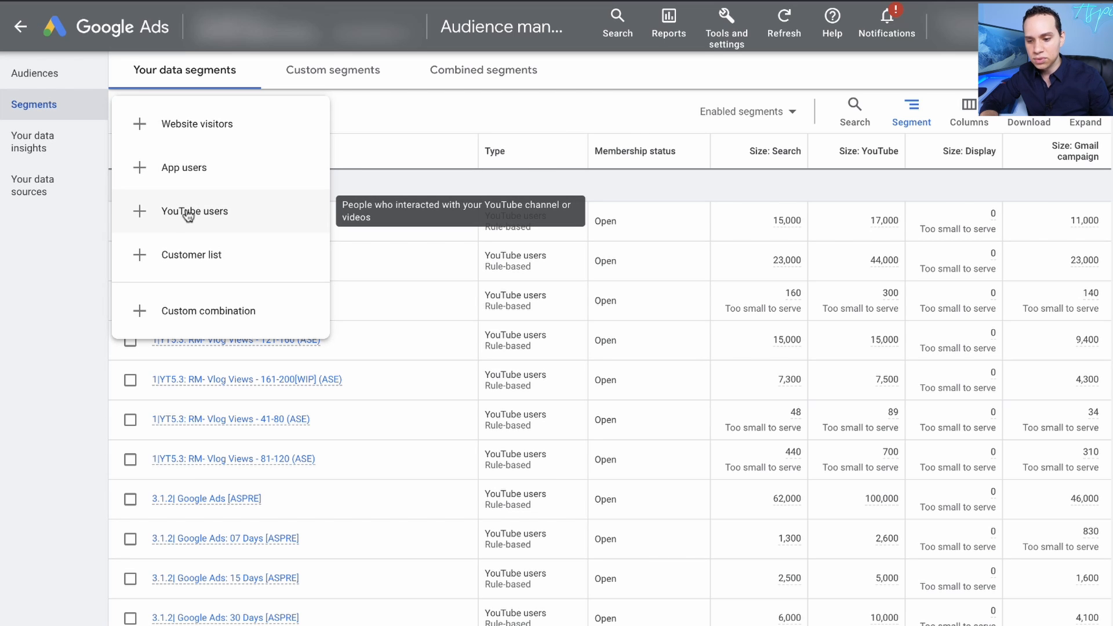
{"action": "left_click", "coordinate": [233, 130]}
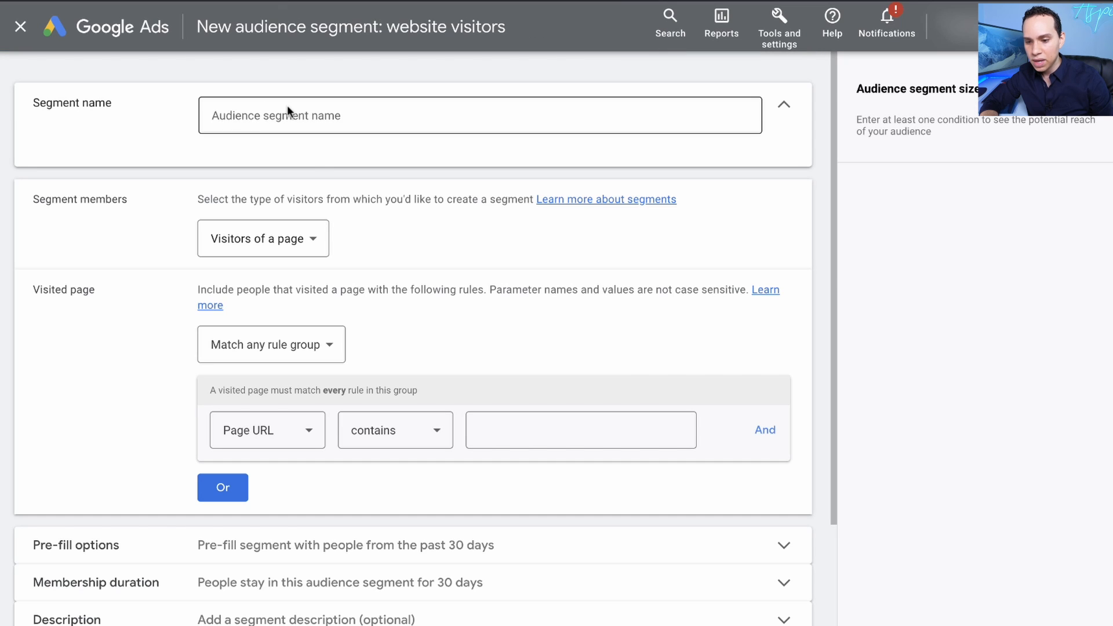
- Name the new audience segment "CFP| Prospects (No-Optin)"
{"action": "left_click", "coordinate": [287, 109]}
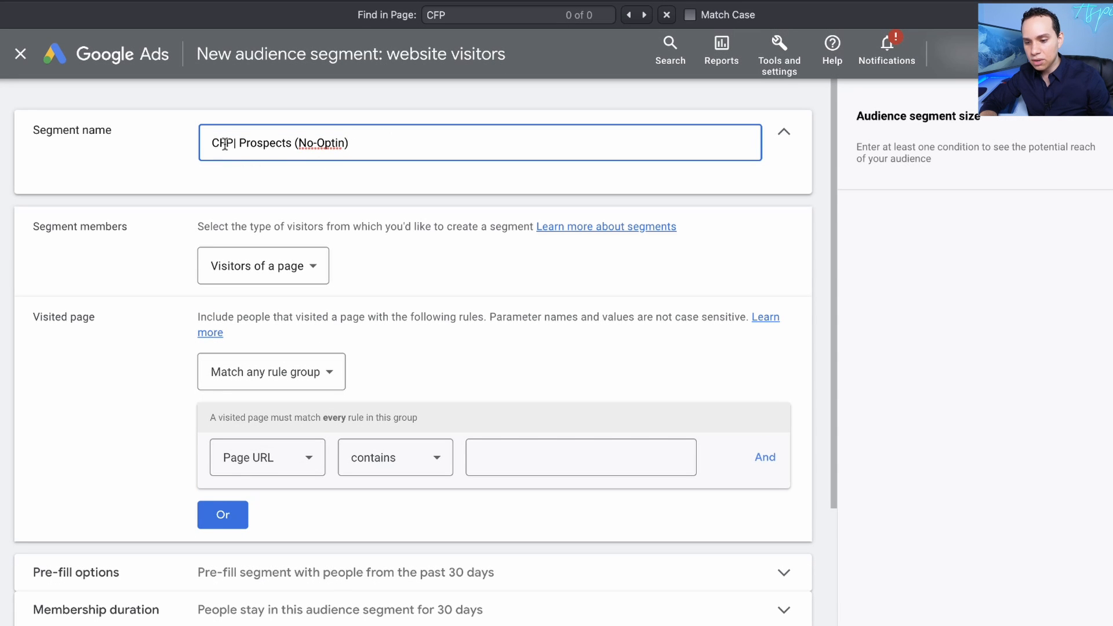
{"action": "left_click_drag", "start_coordinate": [212, 142], "coordinate": [356, 142]}
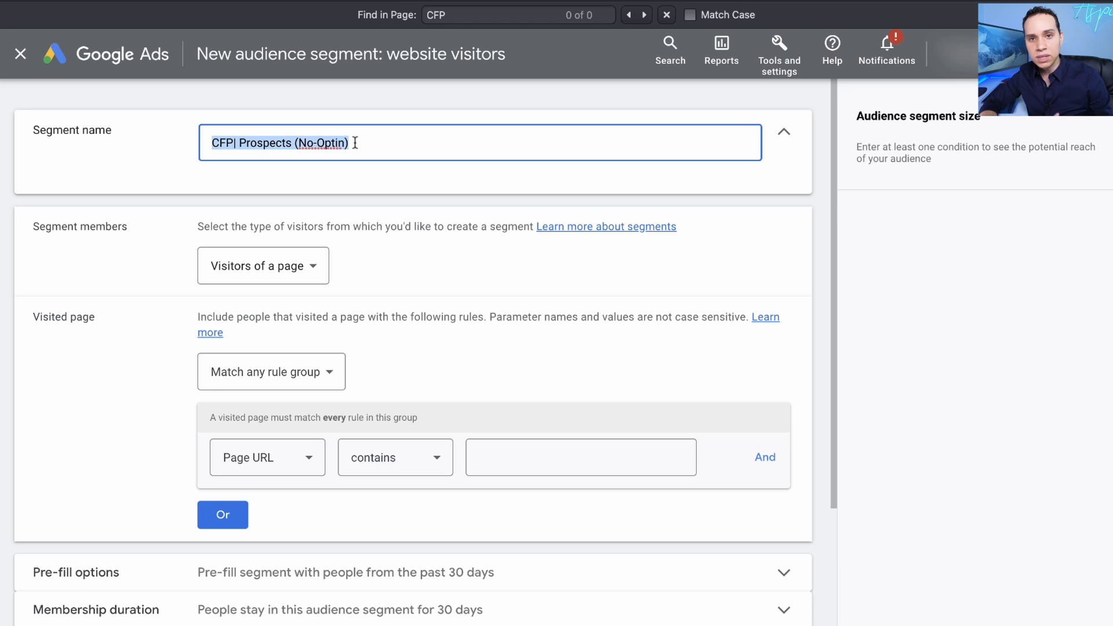
{"action": "left_click", "coordinate": [356, 143]}
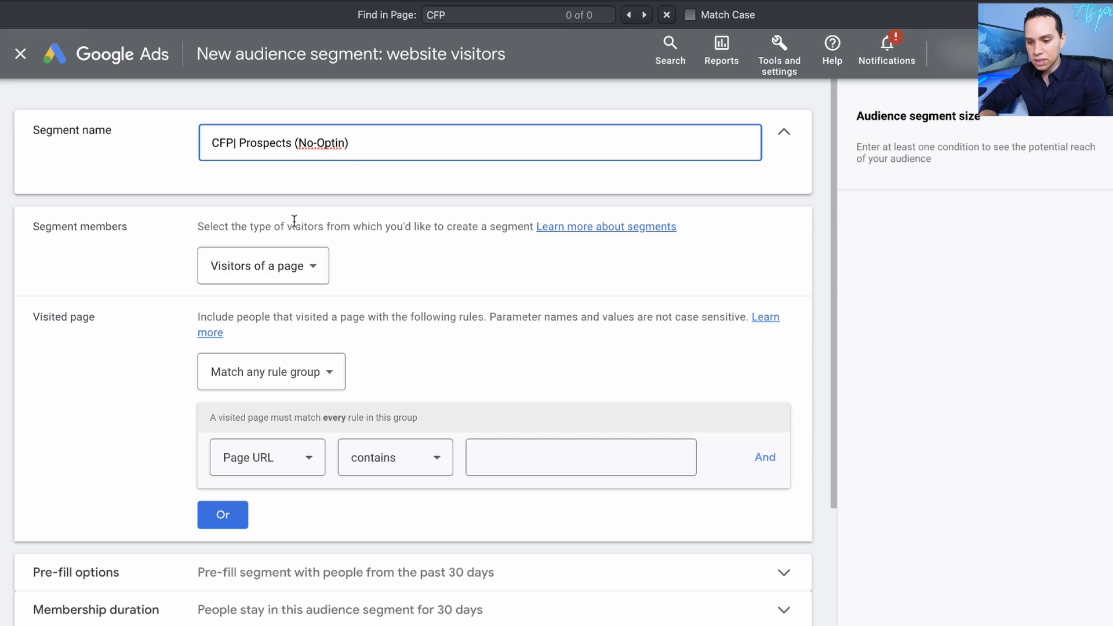
- Set the segment members to "Visitors of a page who did not visit another page"
{"action": "scroll", "coordinate": [357, 225], "scroll_direction": "down", "scroll_amount": 3}
{"action": "scroll", "coordinate": [348, 219], "scroll_direction": "up", "scroll_amount": 2}
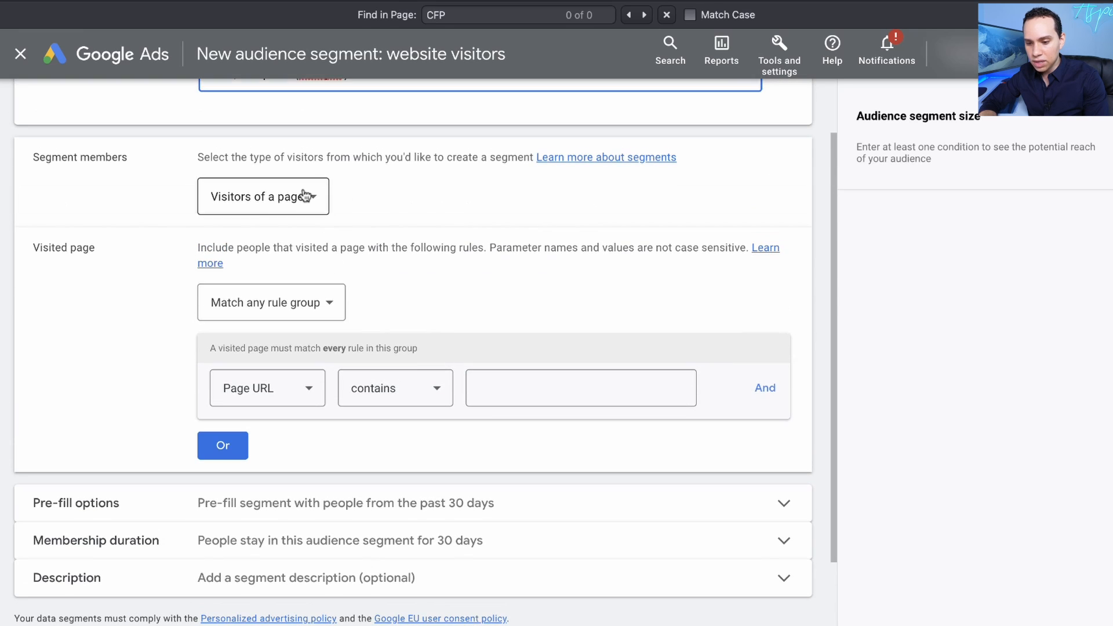
{"action": "left_click", "coordinate": [305, 194]}
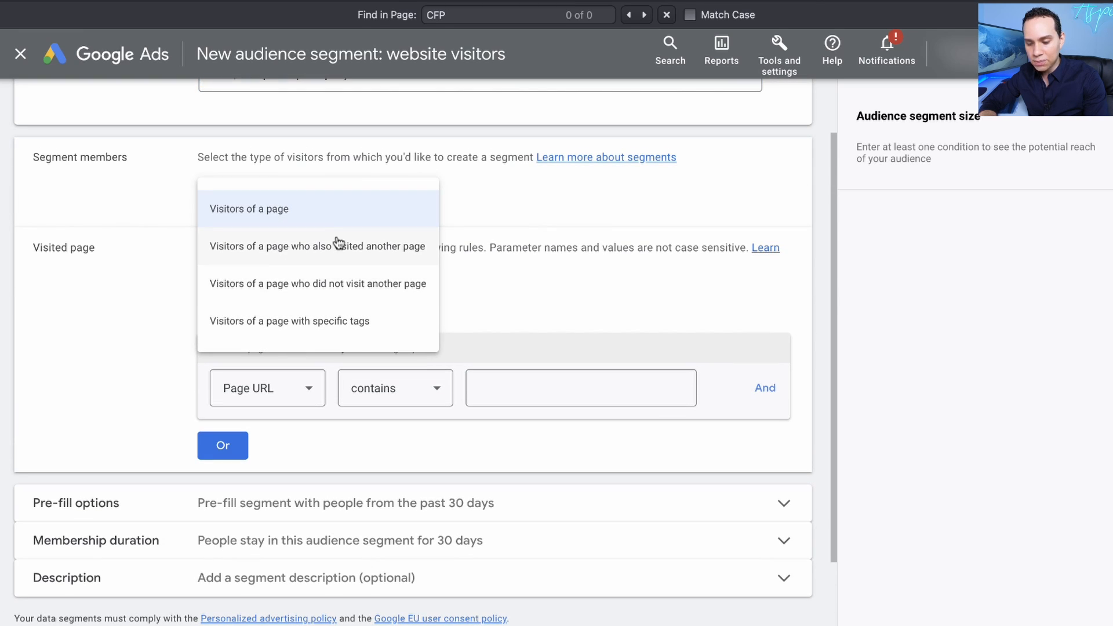
{"action": "left_click", "coordinate": [380, 283]}
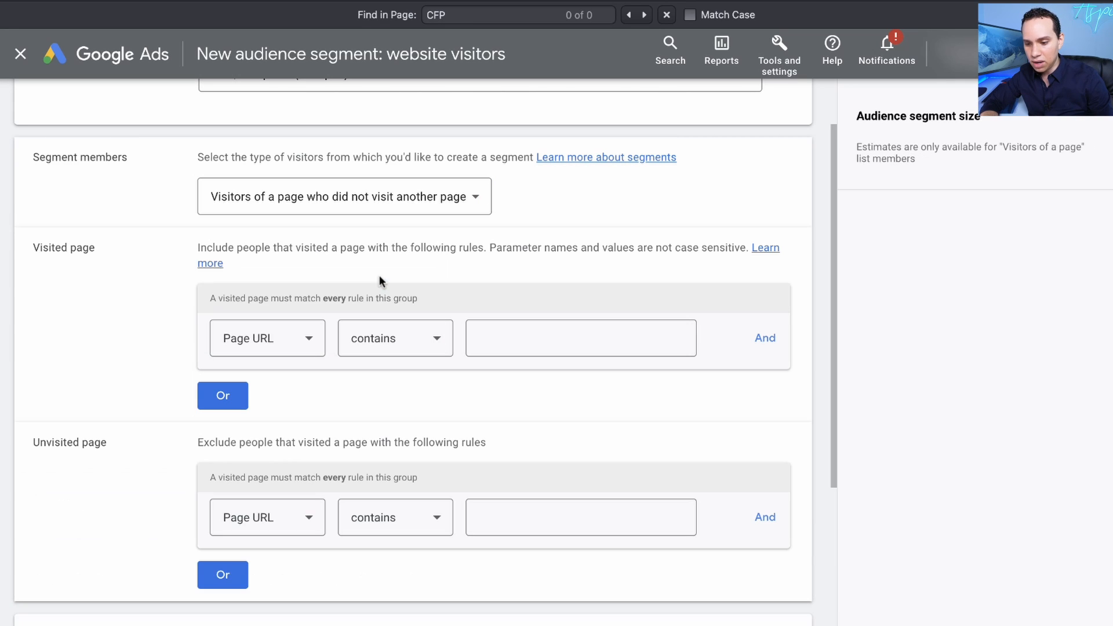
- Examine the match conditions available for the visited page's URL rule, leaving it on "contains"
{"action": "scroll", "coordinate": [432, 262], "scroll_direction": "down", "scroll_amount": 1}
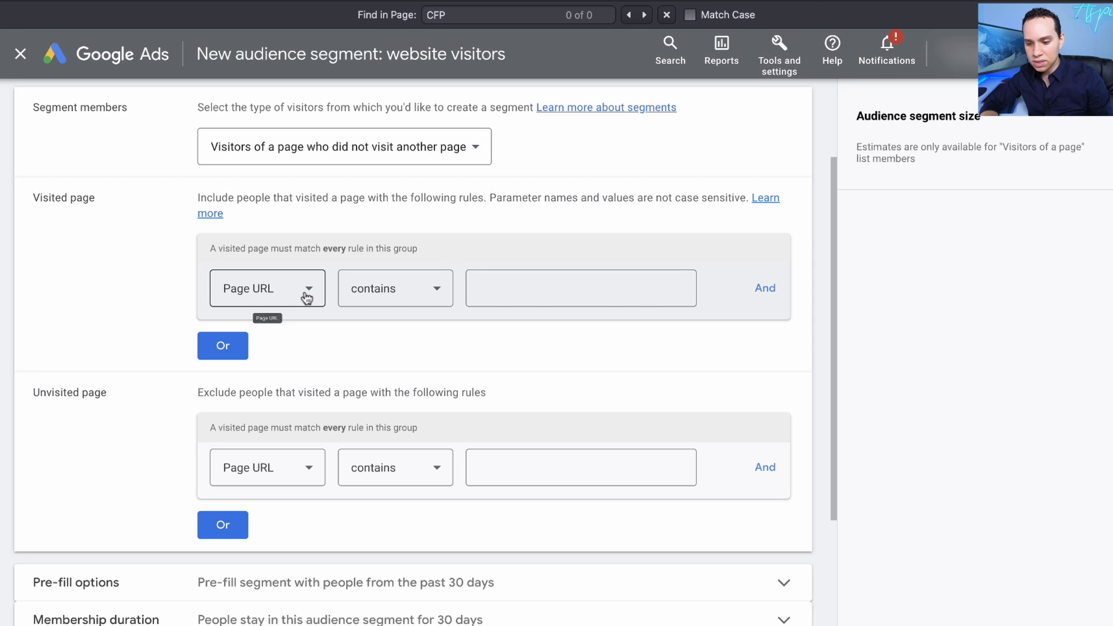
{"action": "left_click", "coordinate": [385, 292]}
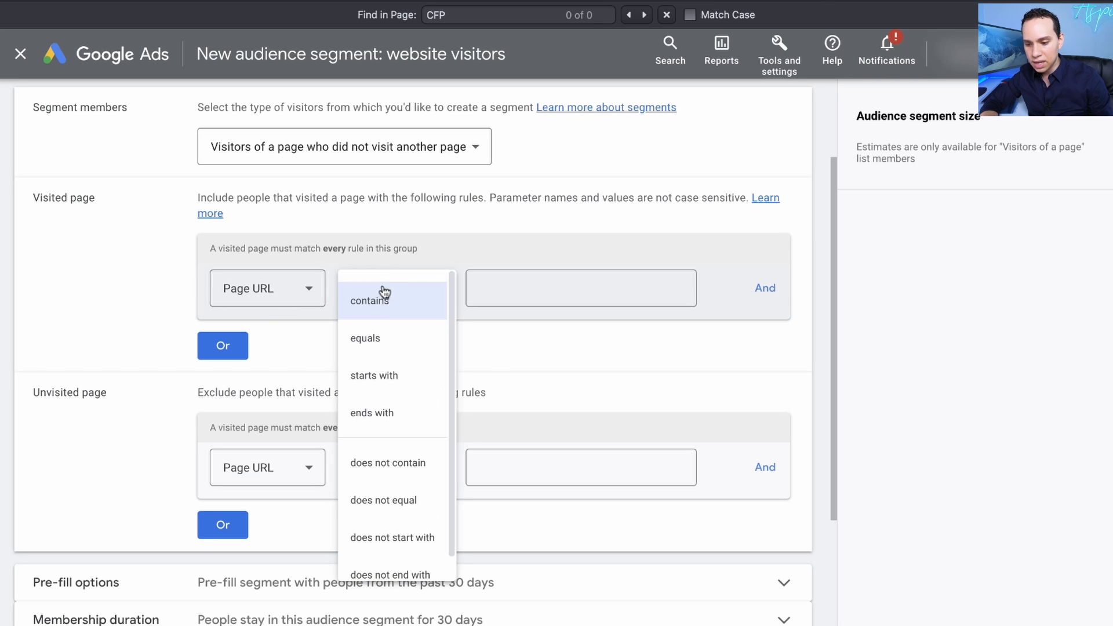
{"action": "scroll", "coordinate": [394, 423], "scroll_direction": "down", "scroll_amount": 1}
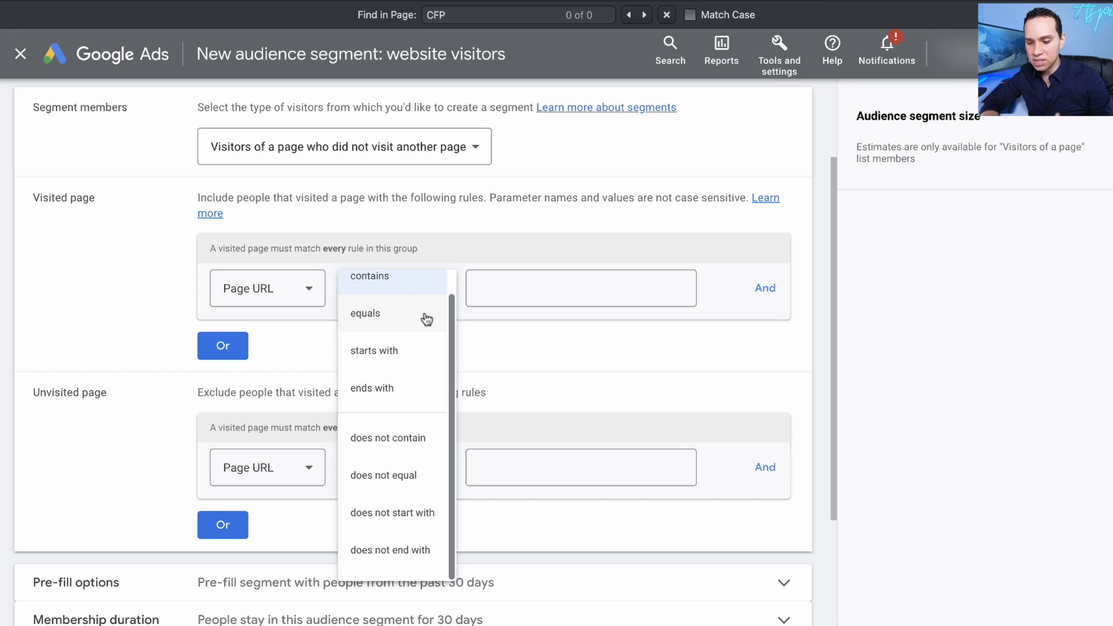
{"action": "scroll", "coordinate": [374, 376], "scroll_direction": "up", "scroll_amount": 1}
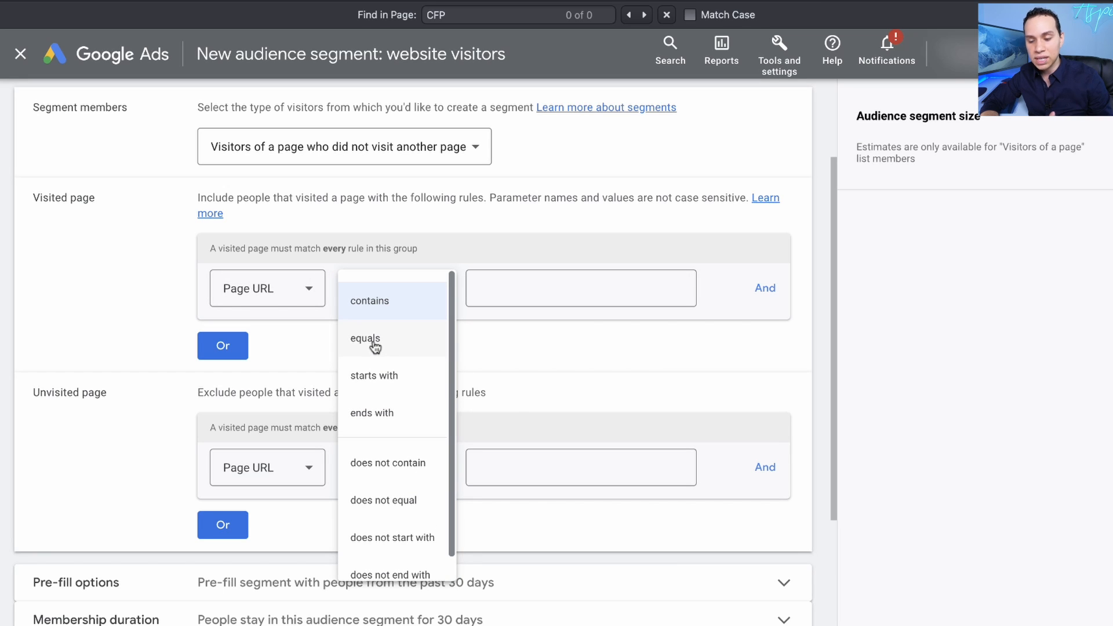
{"action": "left_click", "coordinate": [458, 246]}
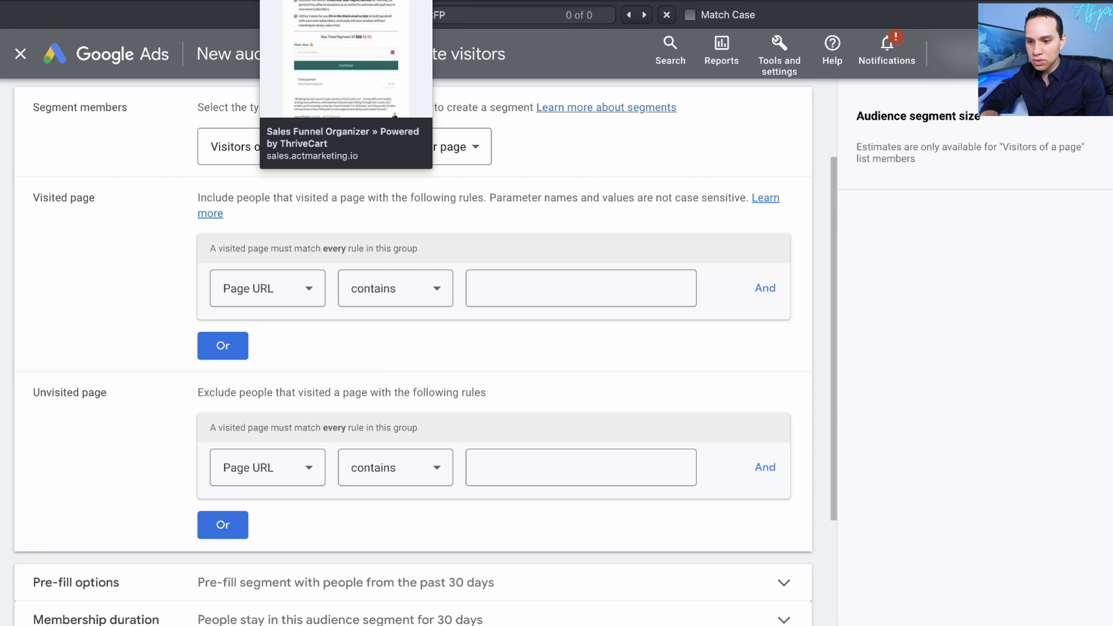
- Switch to the browser tab with the Sales Funnel Playbook landing page and review it down to the email form
{"action": "left_click", "coordinate": [195, 2]}
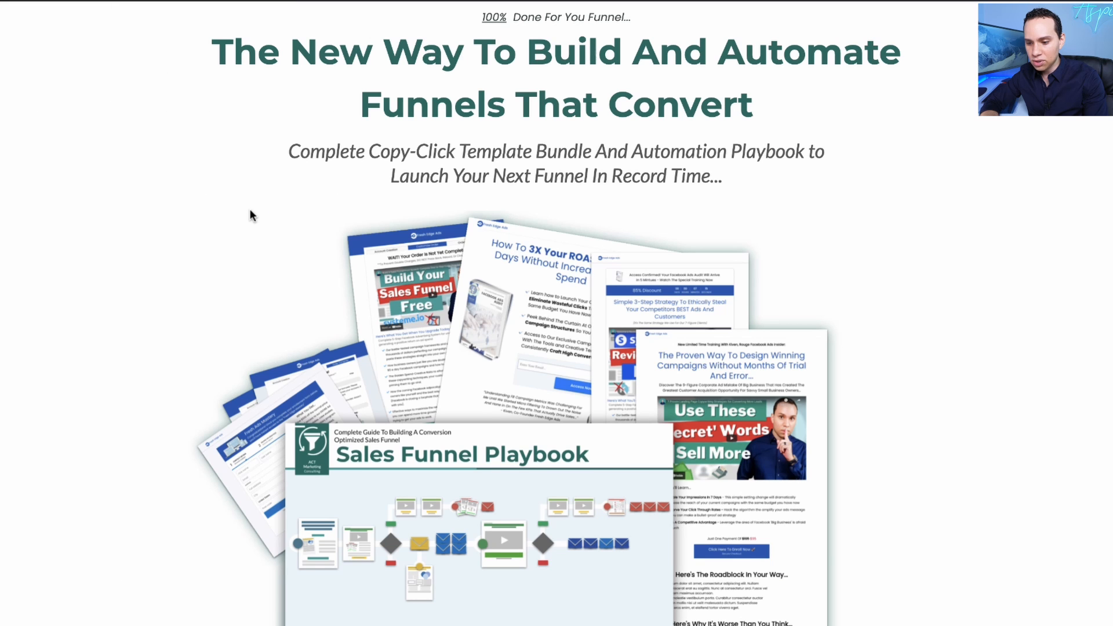
{"action": "scroll", "coordinate": [250, 208], "scroll_direction": "down", "scroll_amount": 10}
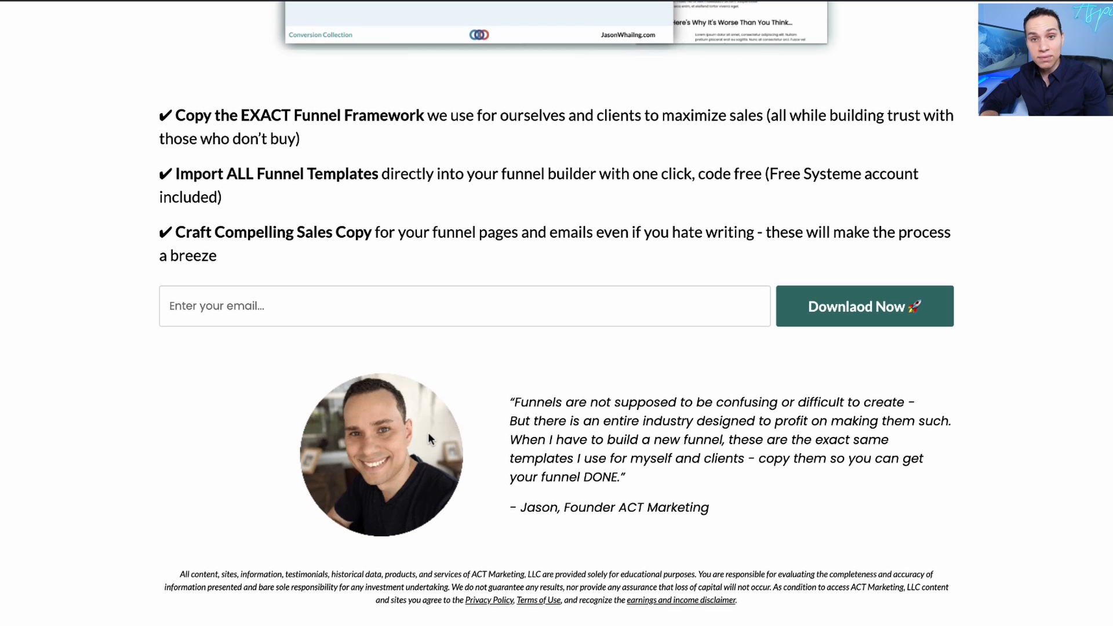
{"action": "scroll", "coordinate": [428, 432], "scroll_direction": "up", "scroll_amount": 10}
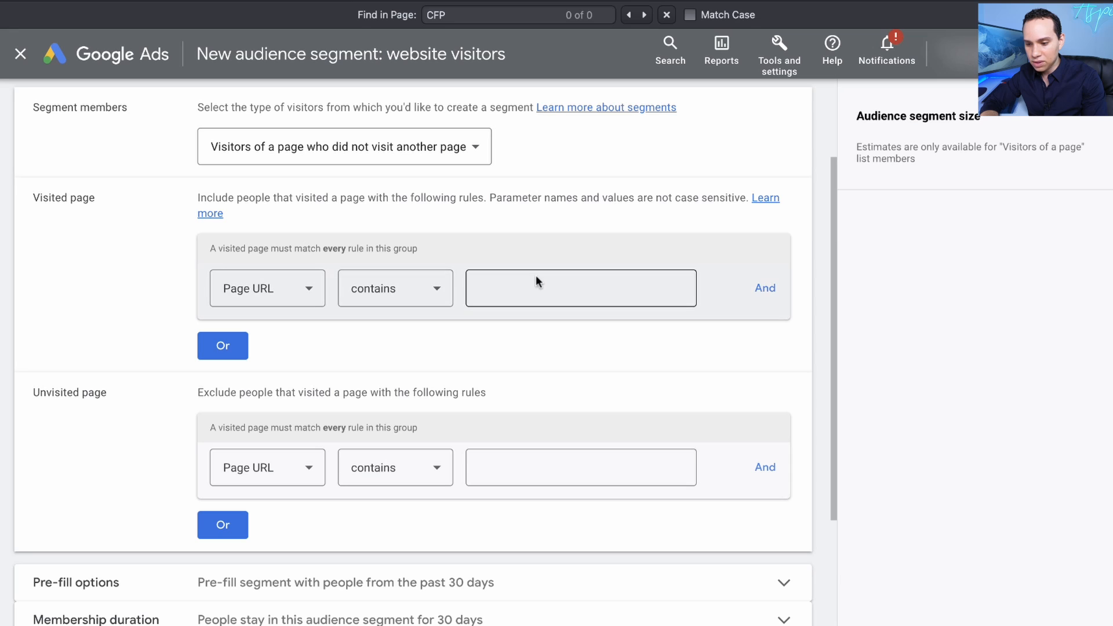
- Paste the landing page URL into the visited page rule and trim the domain so it contains only sfp-sales-funnel-playbook-54
{"action": "left_click", "coordinate": [524, 281]}
{"action": "key", "text": "super+v"}
{"action": "key", "text": "super+Left"}
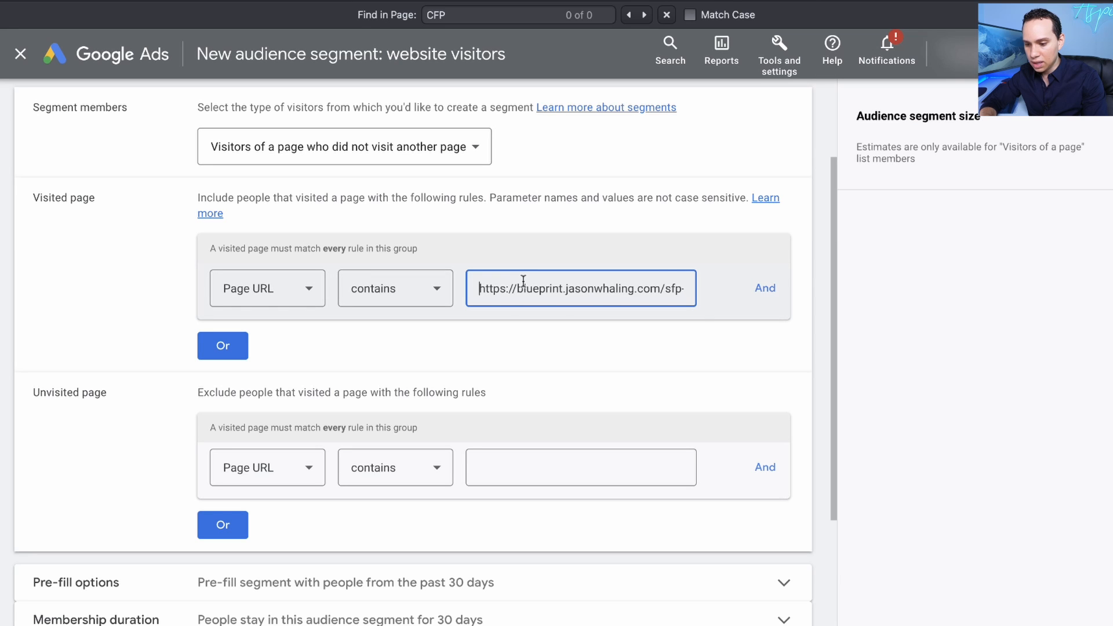
{"action": "key", "text": "alt+shift+Right"}
{"action": "key", "text": "alt+shift+Right"}
{"action": "key", "text": "alt+shift+Right"}
{"action": "key", "text": "alt+shift+Right"}
{"action": "key", "text": "shift+Right"}
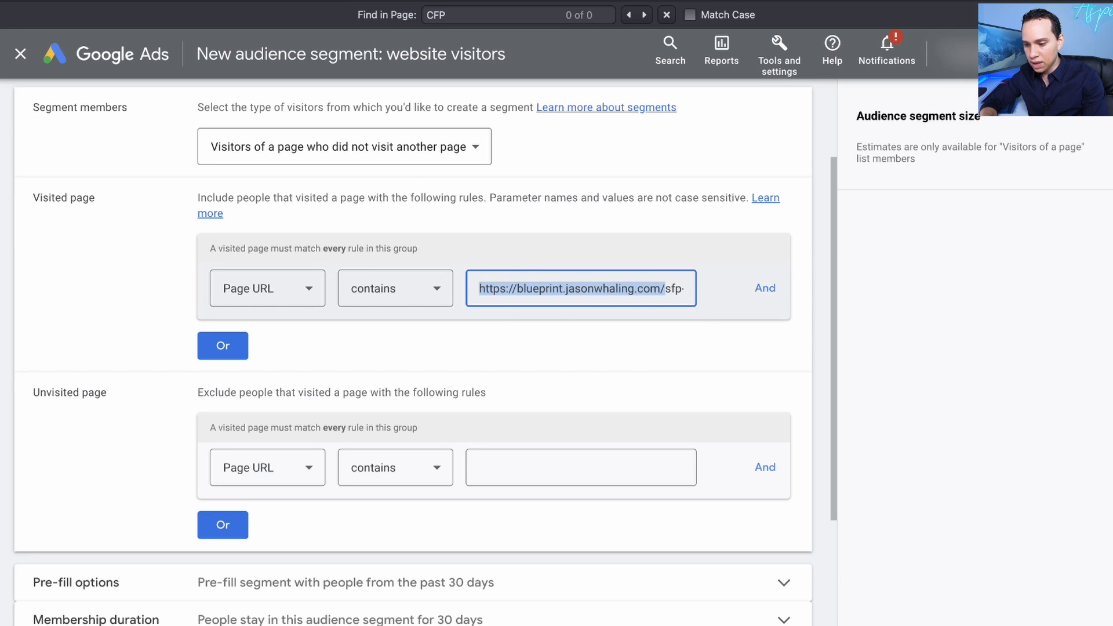
{"action": "key", "text": "BackSpace"}
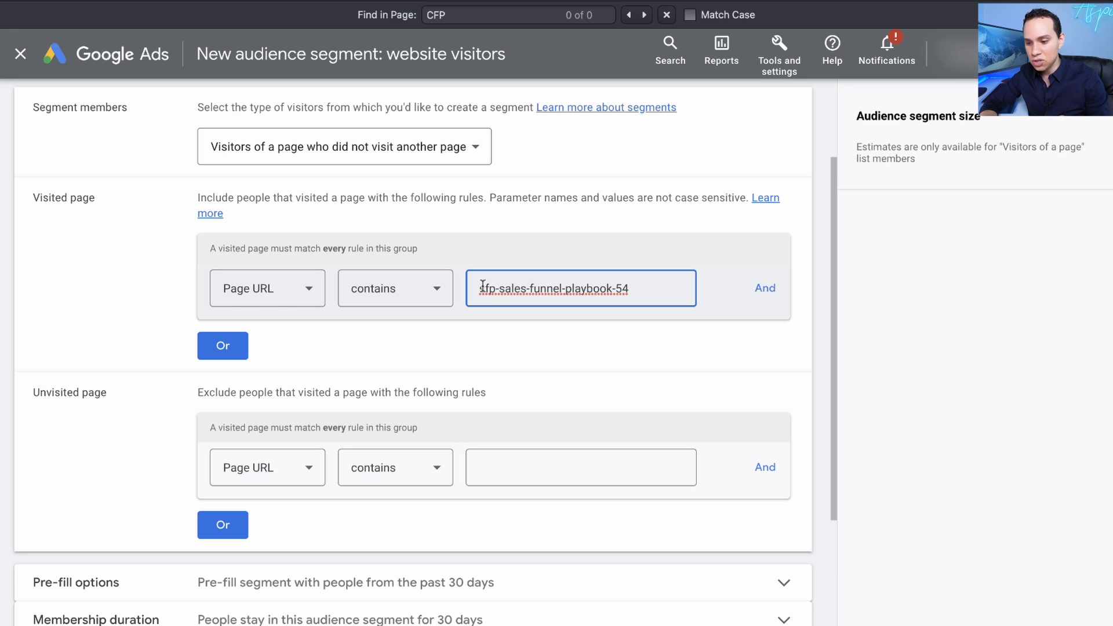
- Set the unvisited page rule to exclude page URLs containing sfp-sales-funnel-organizer-discount/, with the domain removed
{"action": "scroll", "coordinate": [165, 253], "scroll_direction": "down", "scroll_amount": 3}
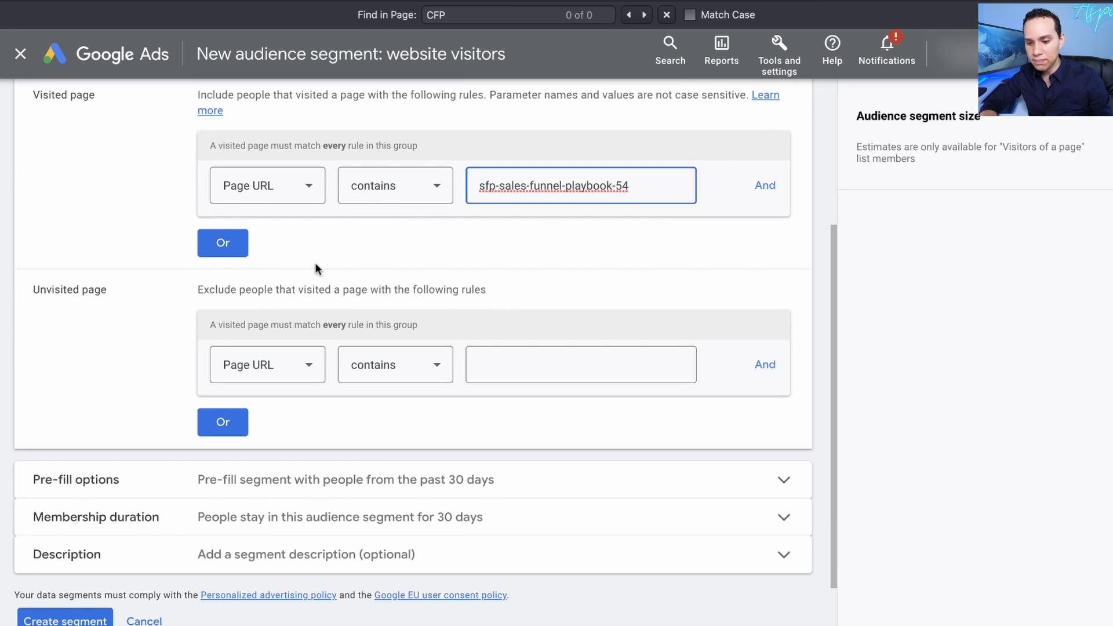
{"action": "scroll", "coordinate": [316, 268], "scroll_direction": "down", "scroll_amount": 1}
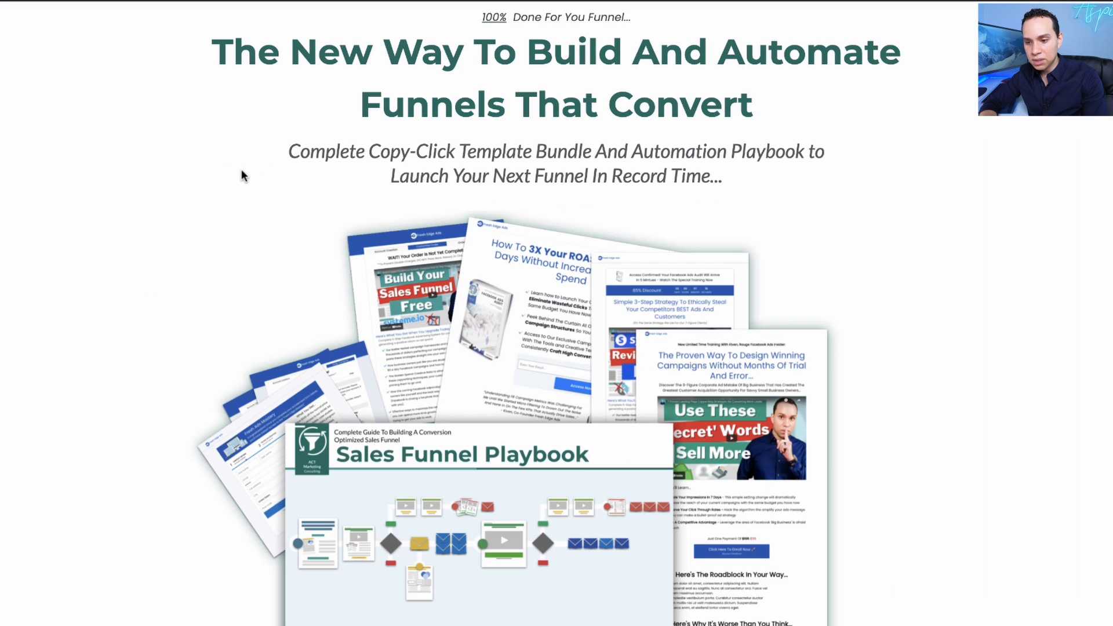
{"action": "scroll", "coordinate": [241, 168], "scroll_direction": "down", "scroll_amount": 10}
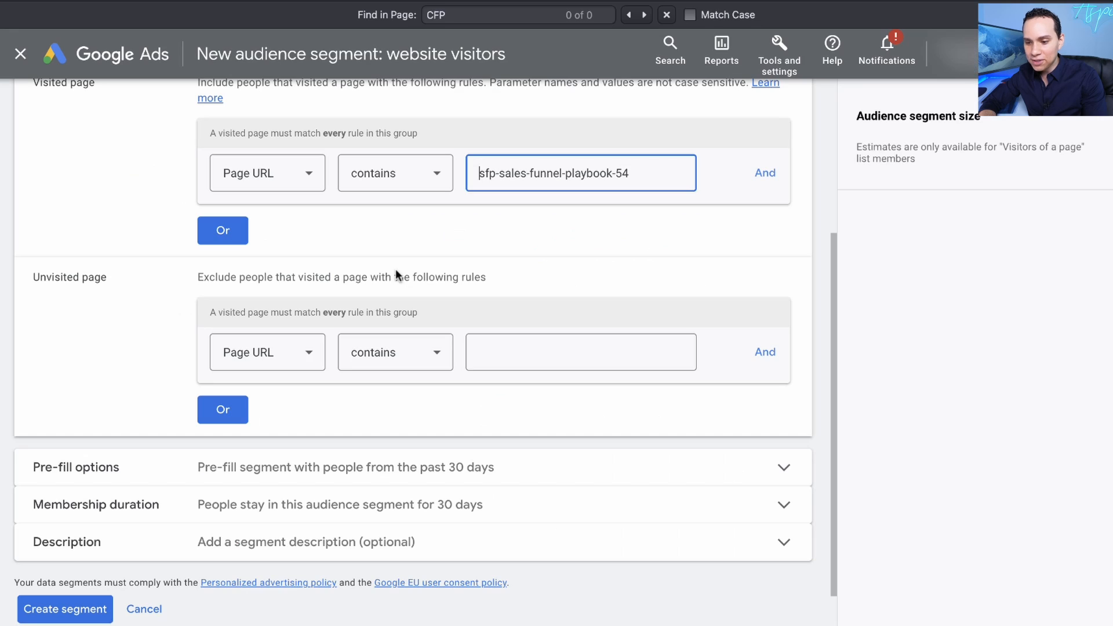
{"action": "left_click", "coordinate": [507, 348]}
{"action": "type", "text": ".io/sfp-sales-funnel-organizer-discount/"}
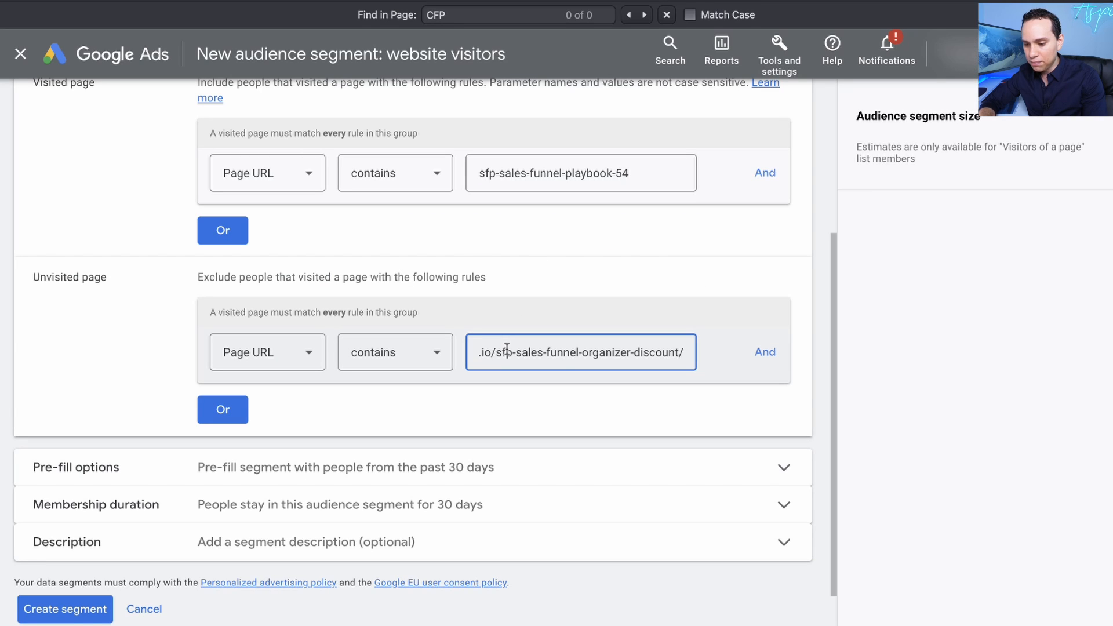
{"action": "key", "text": "super+Left"}
{"action": "key", "text": "alt+shift+Right"}
{"action": "key", "text": "alt+shift+Right"}
{"action": "key", "text": "alt+shift+Right"}
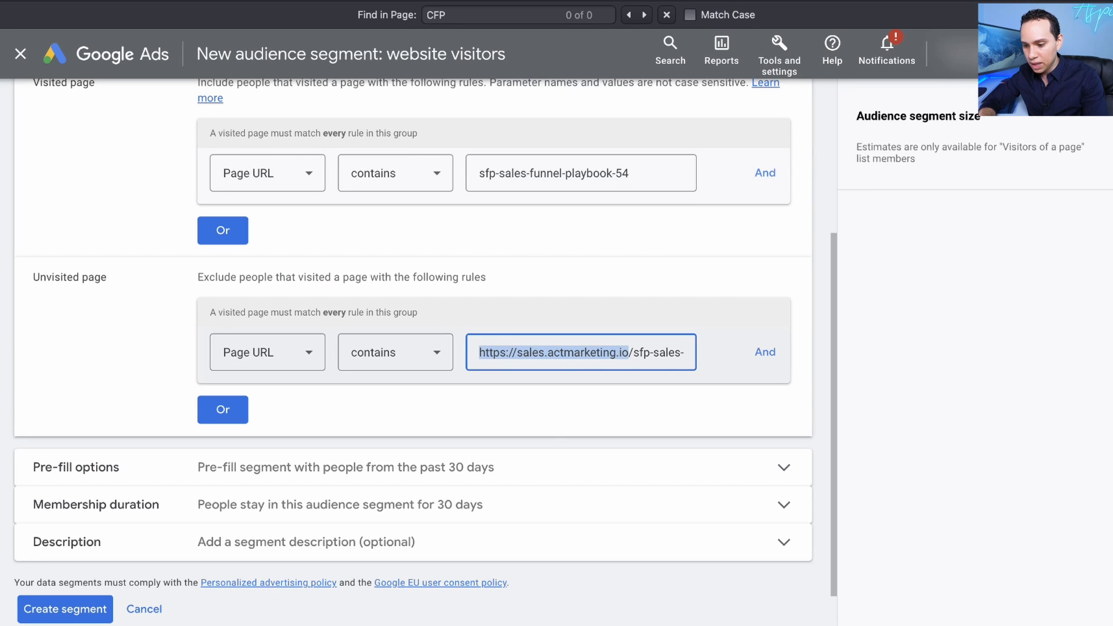
{"action": "key", "text": "BackSpace"}
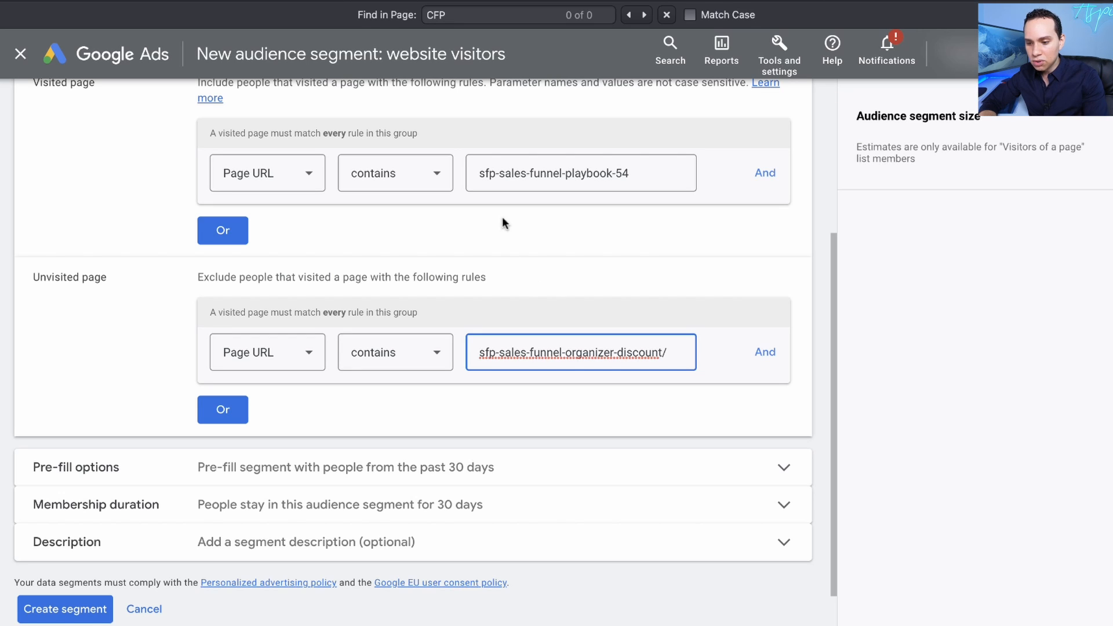
{"action": "left_click", "coordinate": [576, 173]}
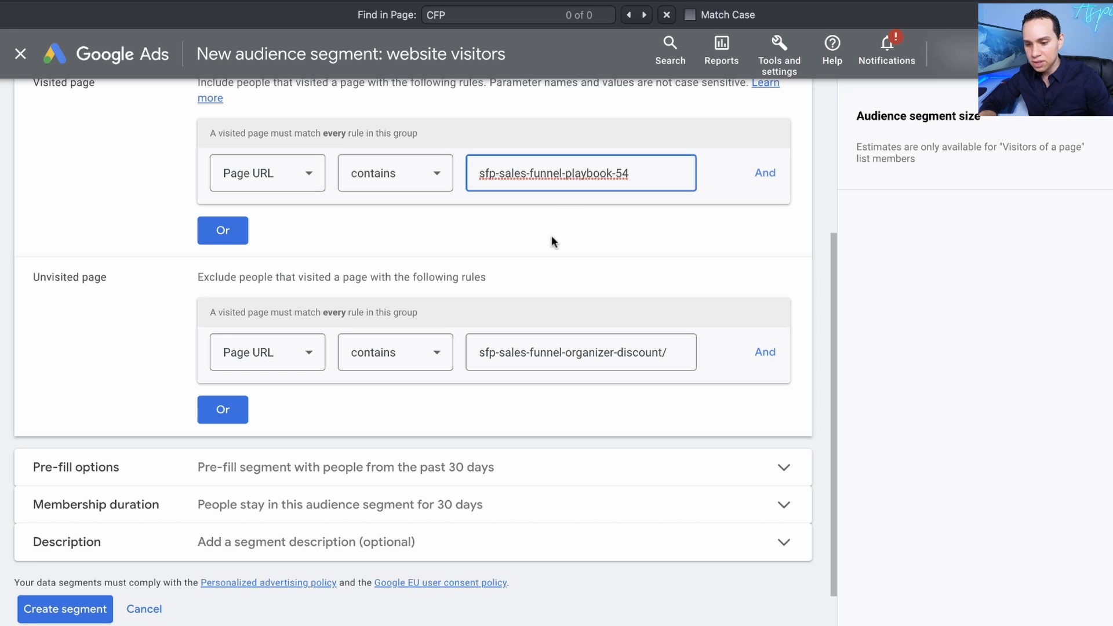
{"action": "left_click", "coordinate": [542, 350]}
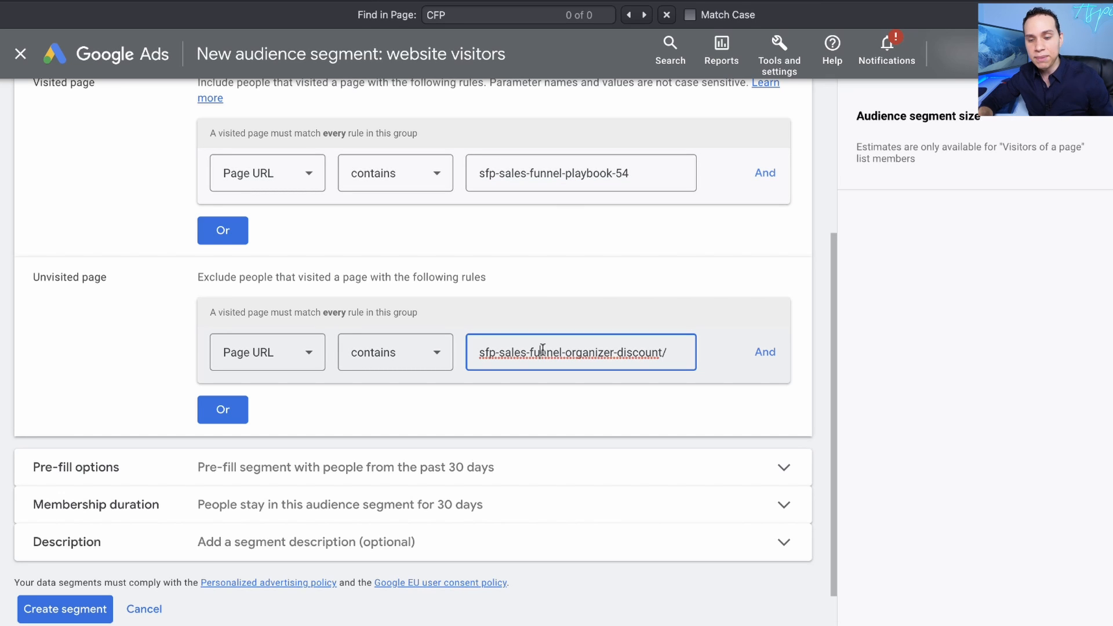
- Keep the segment pre-filled with people who matched within the past 30 days and set the membership duration to 540 days
{"action": "scroll", "coordinate": [405, 297], "scroll_direction": "down", "scroll_amount": 1}
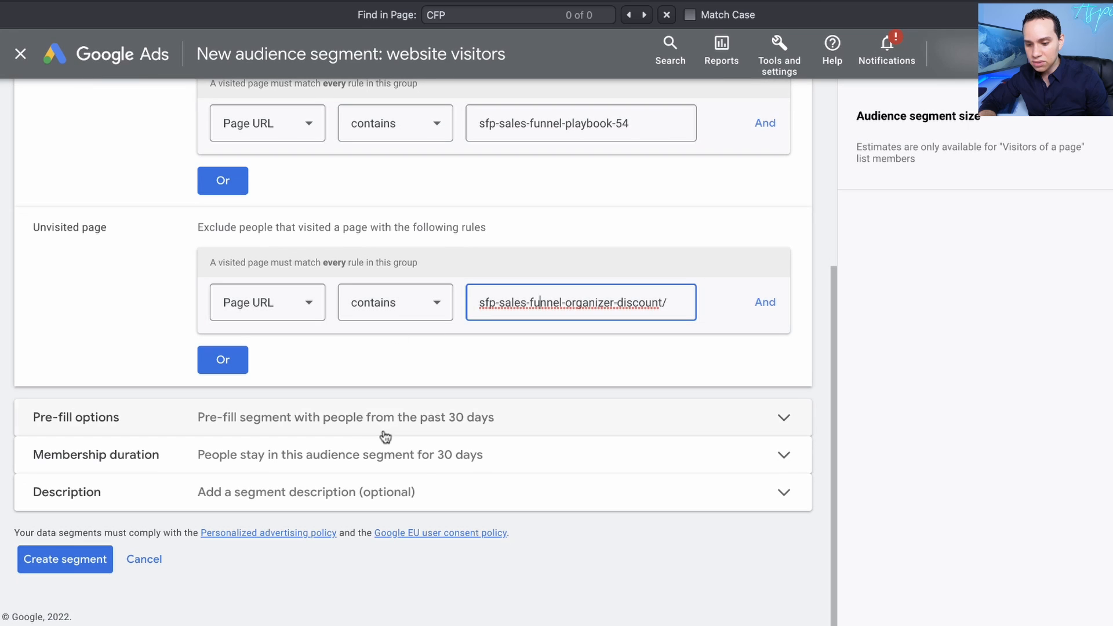
{"action": "left_click", "coordinate": [368, 430]}
{"action": "scroll", "coordinate": [362, 429], "scroll_direction": "down", "scroll_amount": 2}
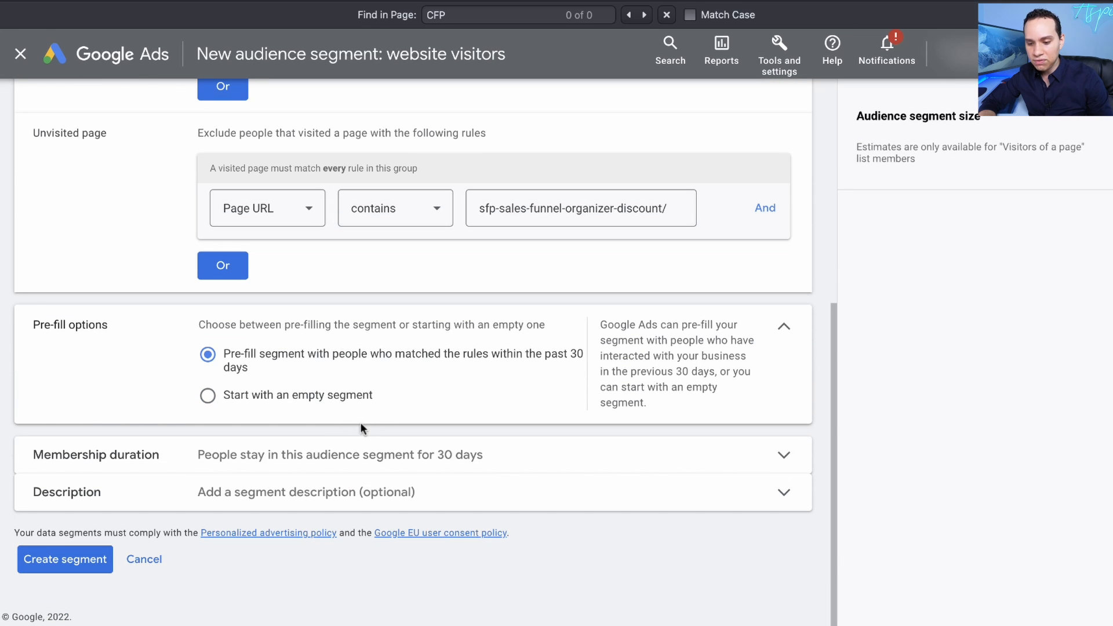
{"action": "left_click", "coordinate": [323, 457]}
{"action": "scroll", "coordinate": [246, 399], "scroll_direction": "down", "scroll_amount": 2}
{"action": "left_click", "coordinate": [246, 399]}
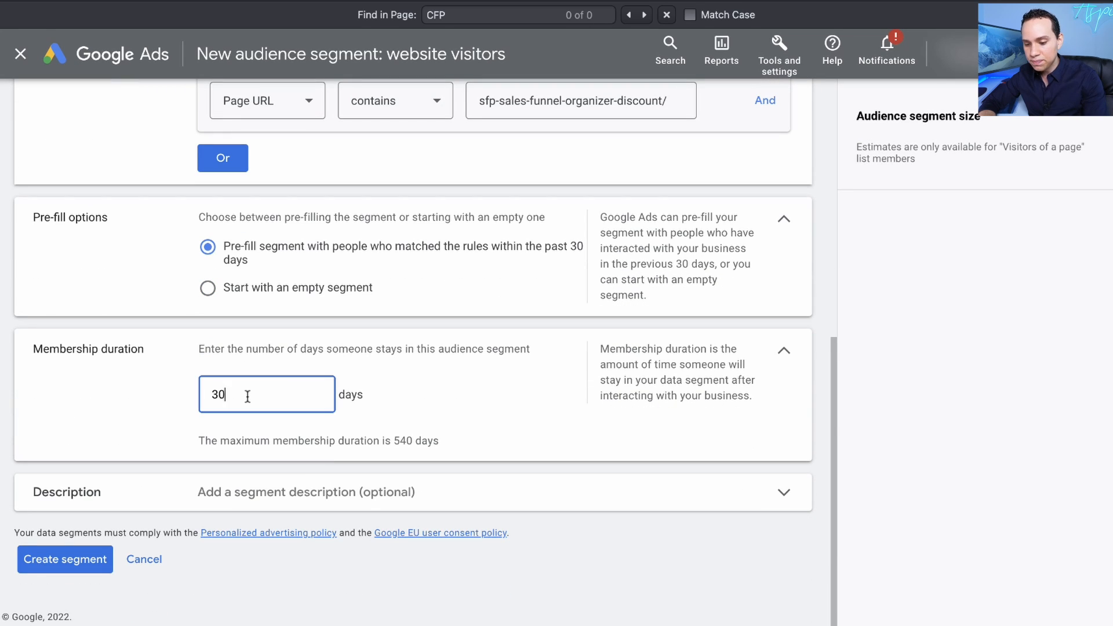
{"action": "double_click", "coordinate": [247, 397]}
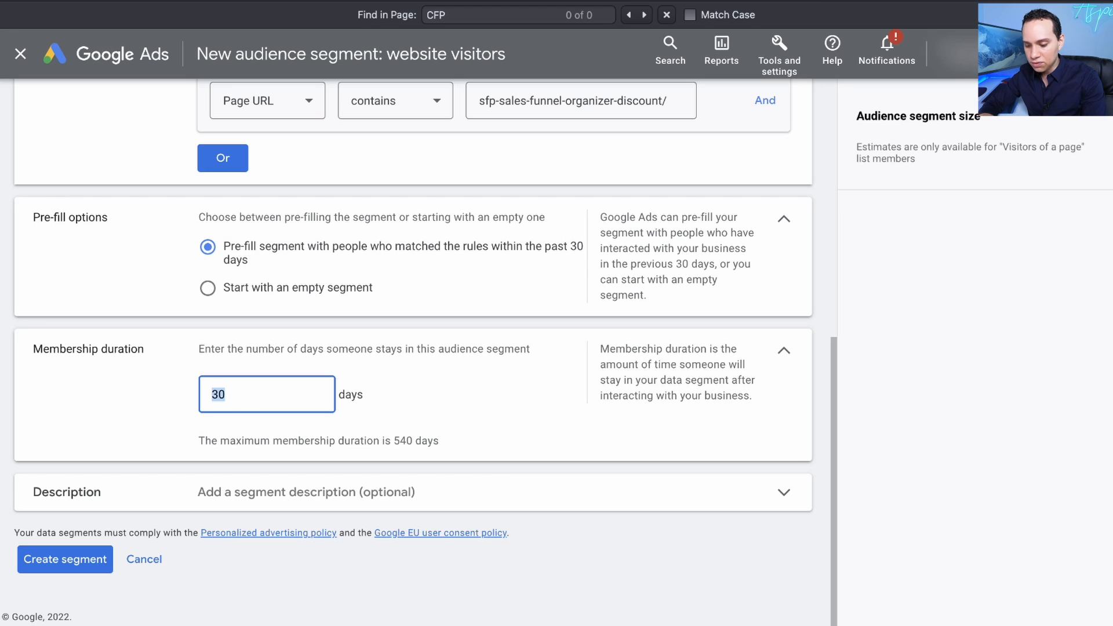
{"action": "type", "text": "540"}
{"action": "key", "text": "super+a"}
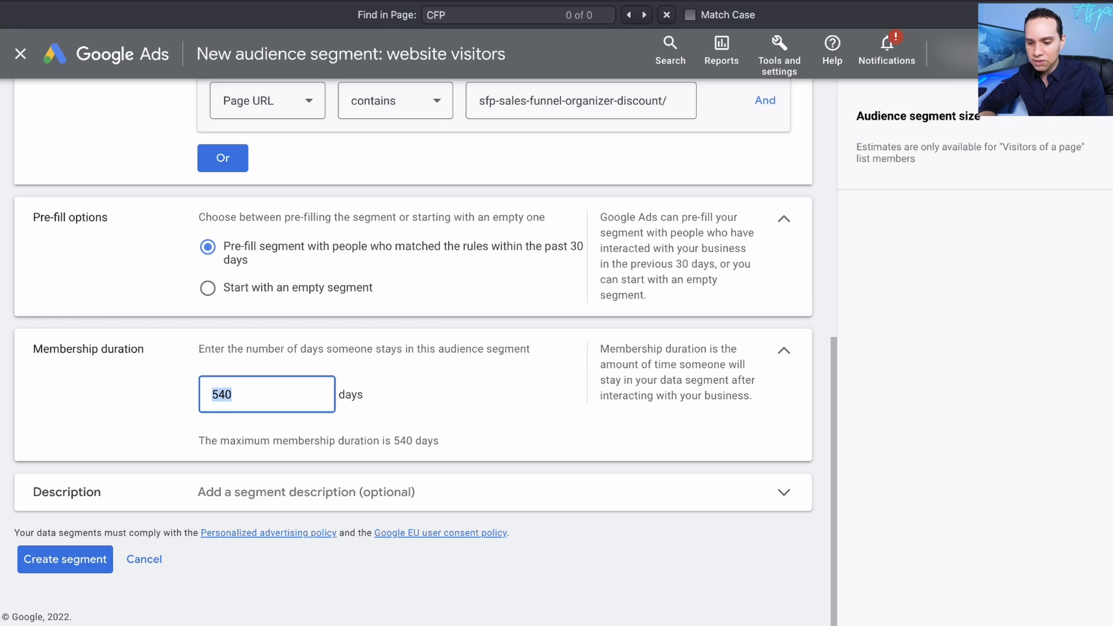
- Add the segment description "CFP - Saw playbook offer and didn't opt-in" and create the segment
{"action": "left_click", "coordinate": [280, 498]}
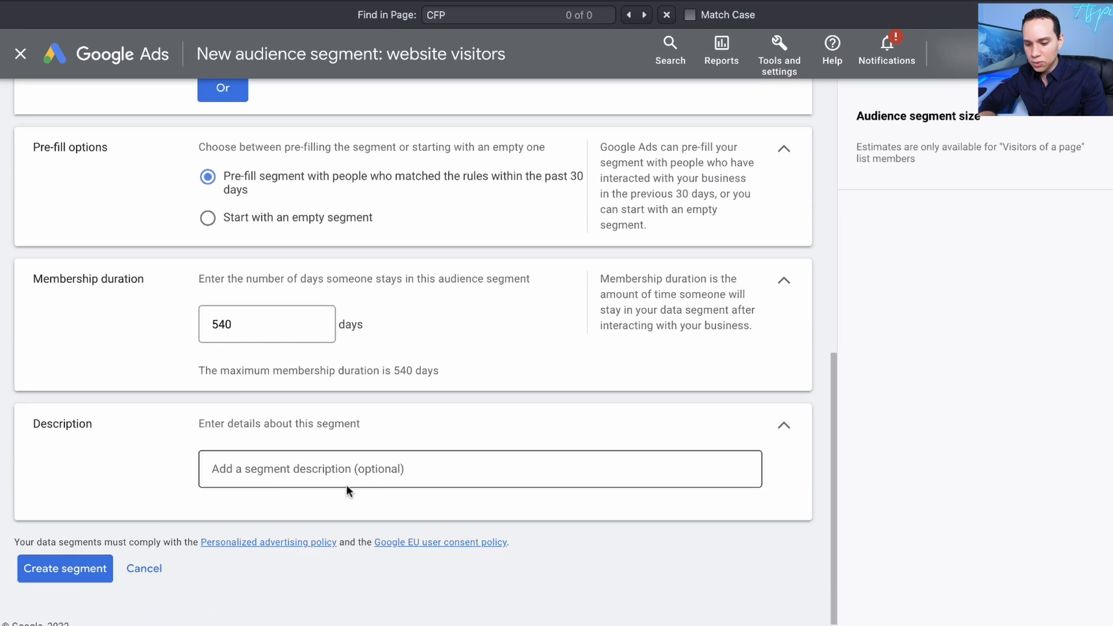
{"action": "left_click", "coordinate": [332, 453]}
{"action": "type", "text": "CFP - Saw playbook offer and didn't opt-in"}
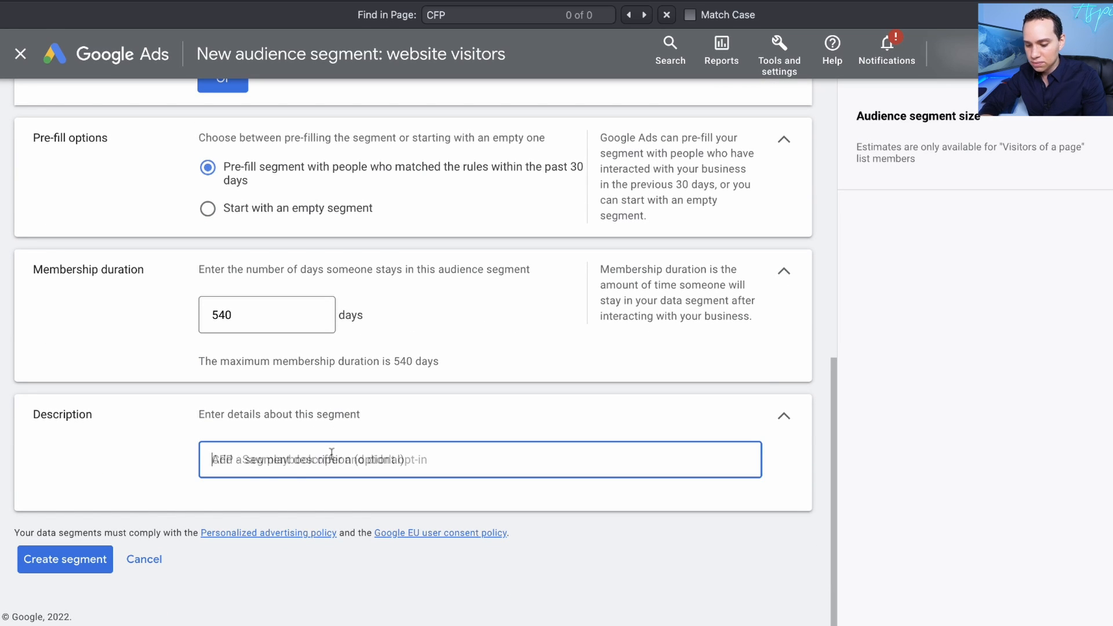
{"action": "left_click", "coordinate": [65, 560]}
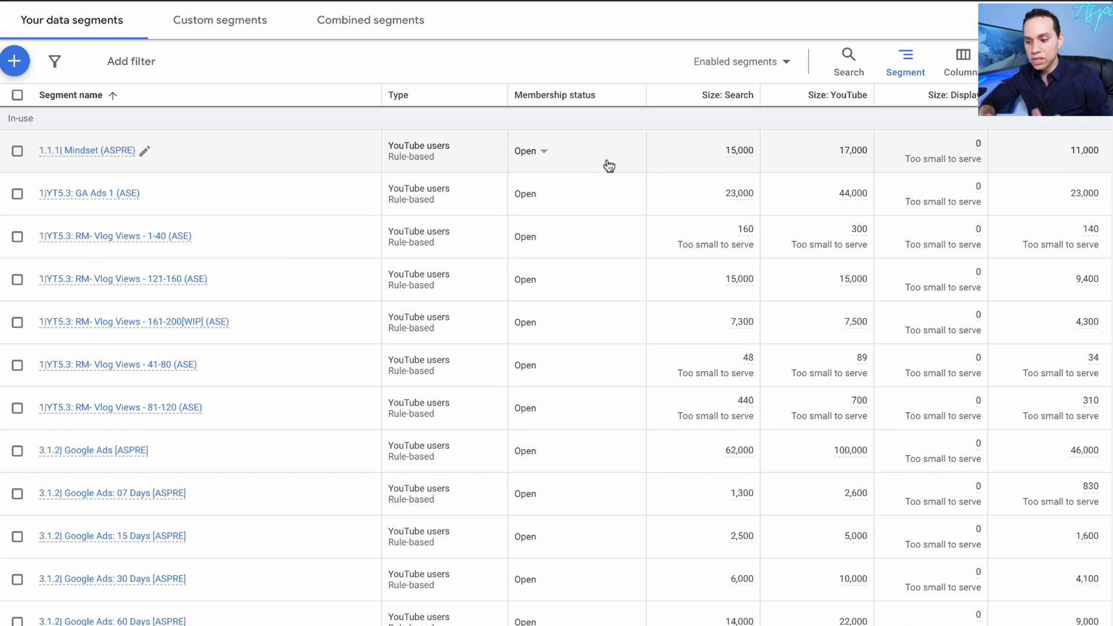
- Search the data segments page for "CFP" and check the new segment's entry, then close the search
{"action": "key", "text": "super+f"}
{"action": "type", "text": "CPF"}
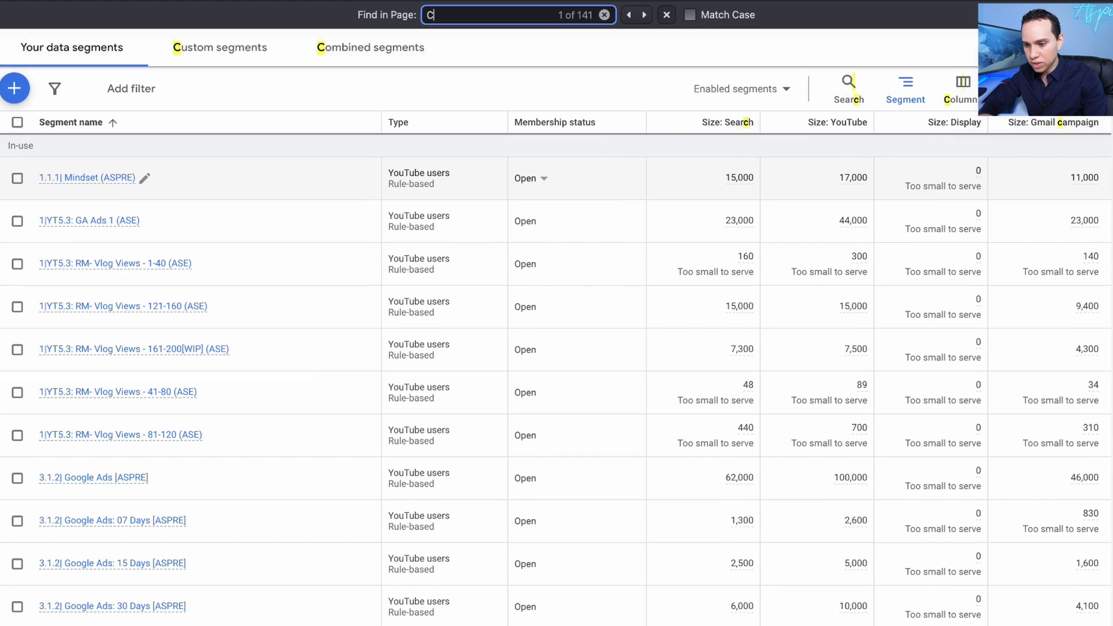
{"action": "key", "text": "BackSpace"}
{"action": "type", "text": "FP"}
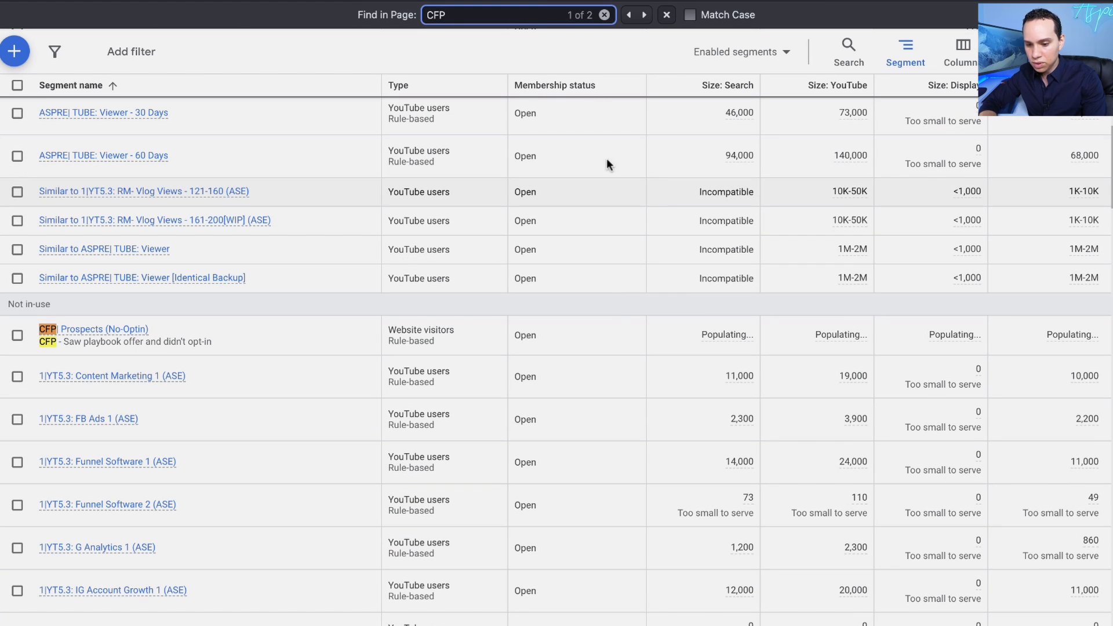
{"action": "scroll", "coordinate": [314, 350], "scroll_direction": "down", "scroll_amount": 2}
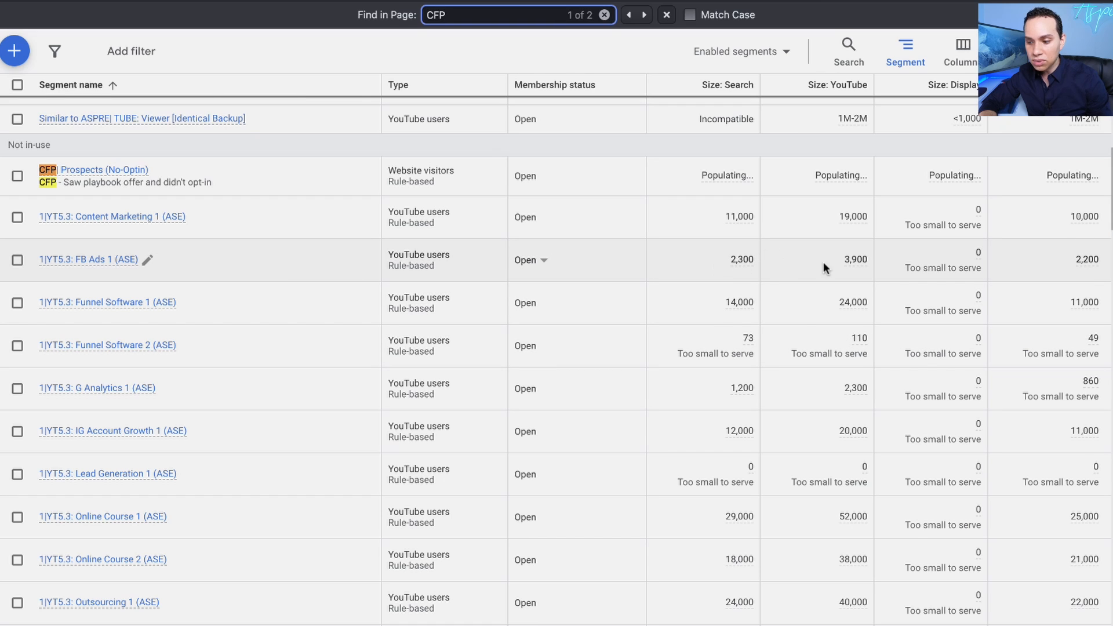
{"action": "mouse_move", "coordinate": [857, 268]}
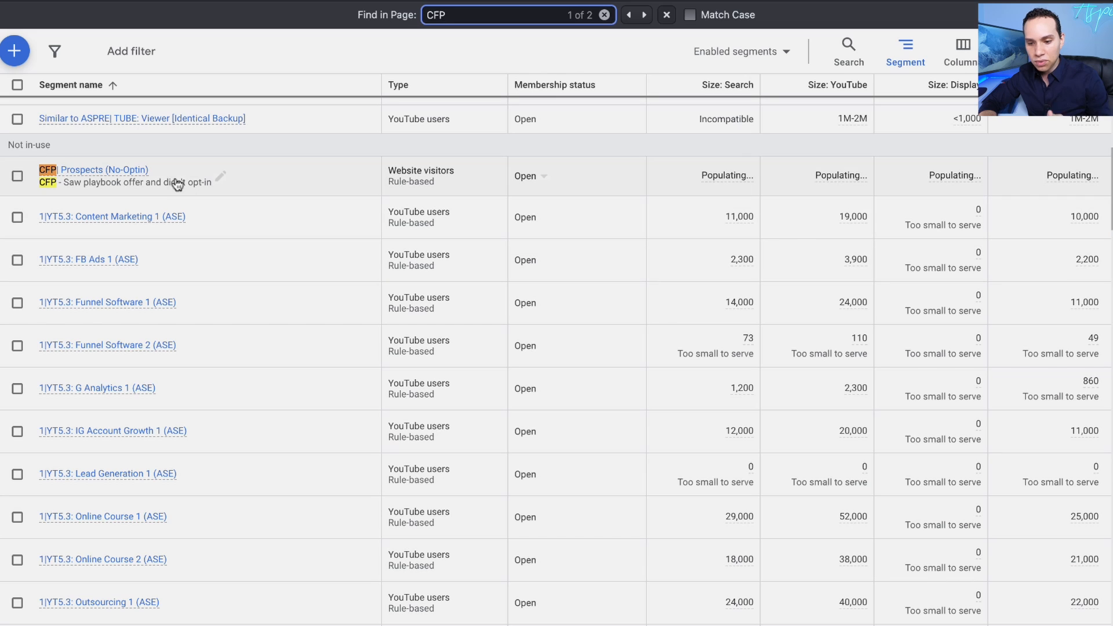
{"action": "mouse_move", "coordinate": [126, 174]}
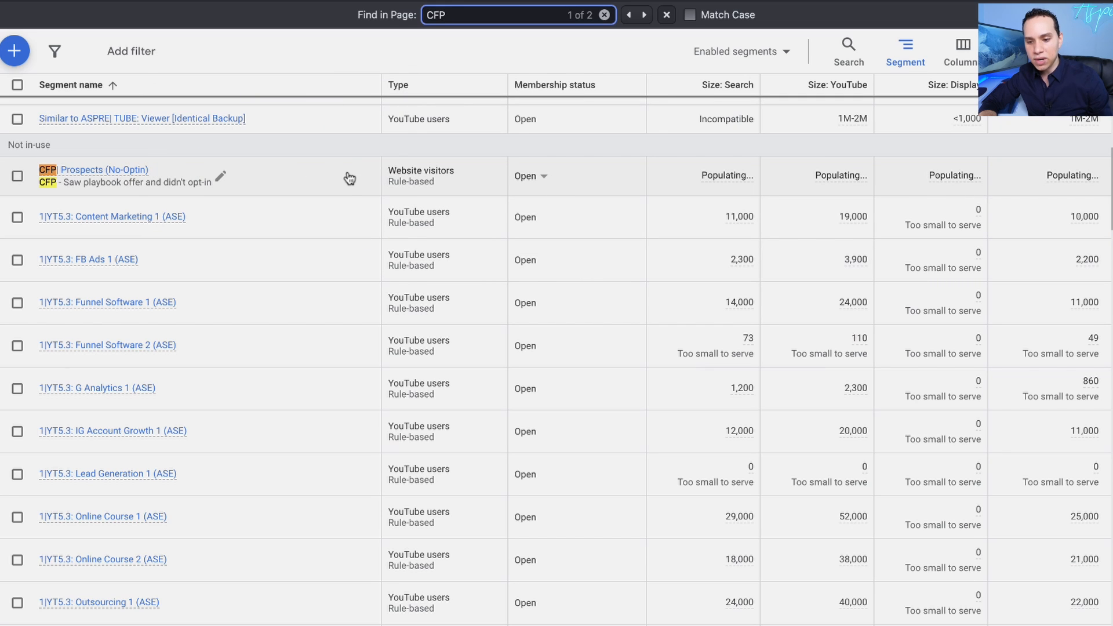
{"action": "scroll", "coordinate": [348, 178], "scroll_direction": "up", "scroll_amount": 10}
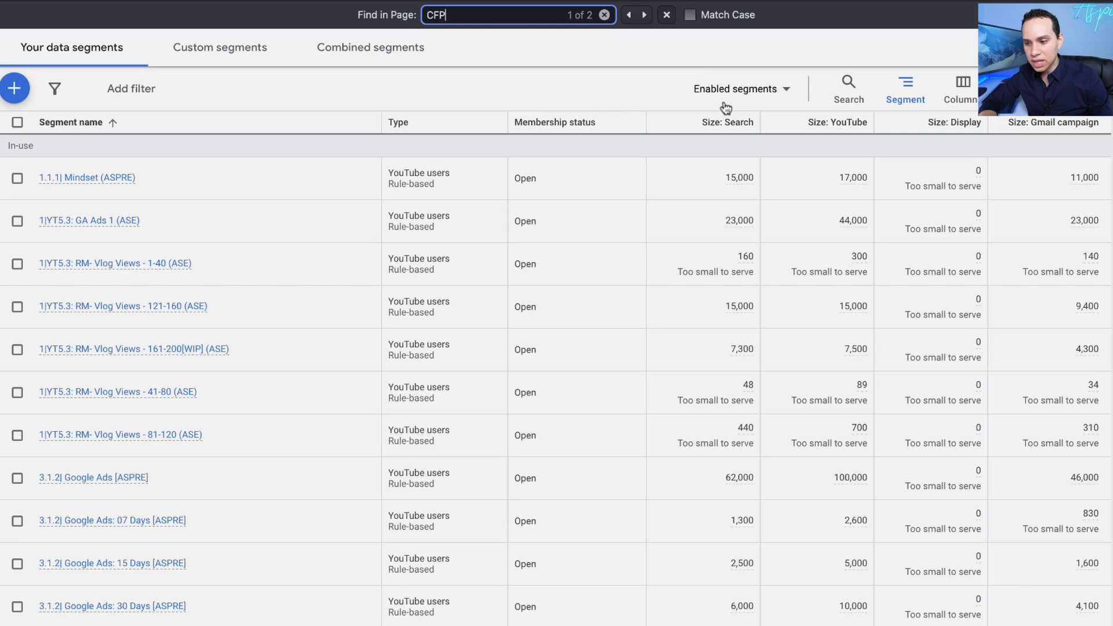
{"action": "left_click", "coordinate": [667, 15]}
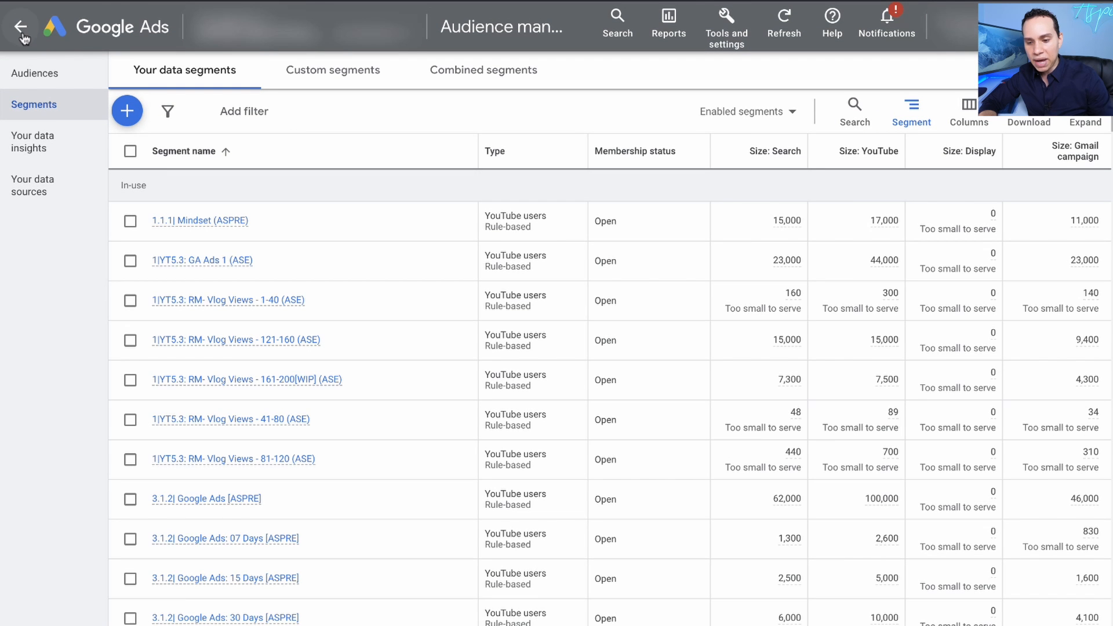
- Leave the audience manager for the campaigns list and open the options for adding a campaign
{"action": "left_click", "coordinate": [21, 34]}
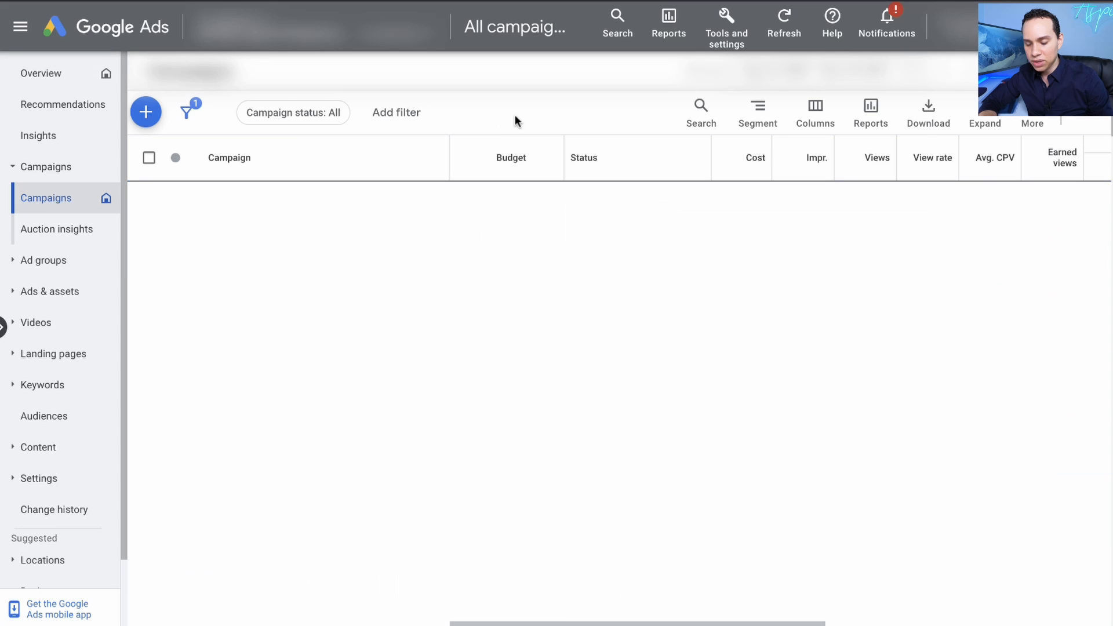
{"action": "left_click", "coordinate": [146, 112]}
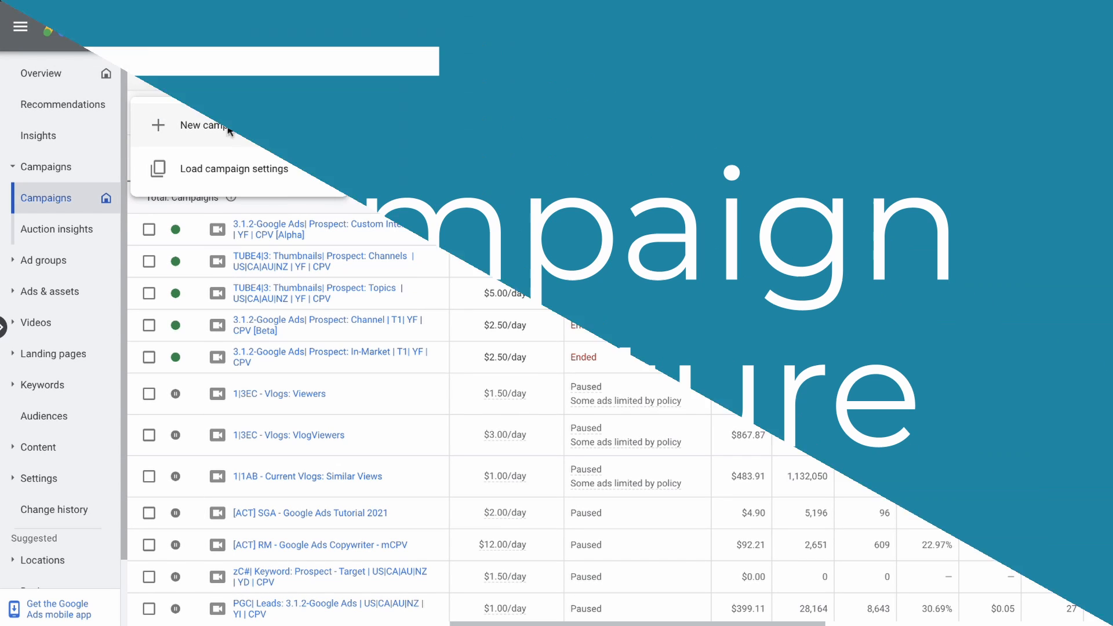
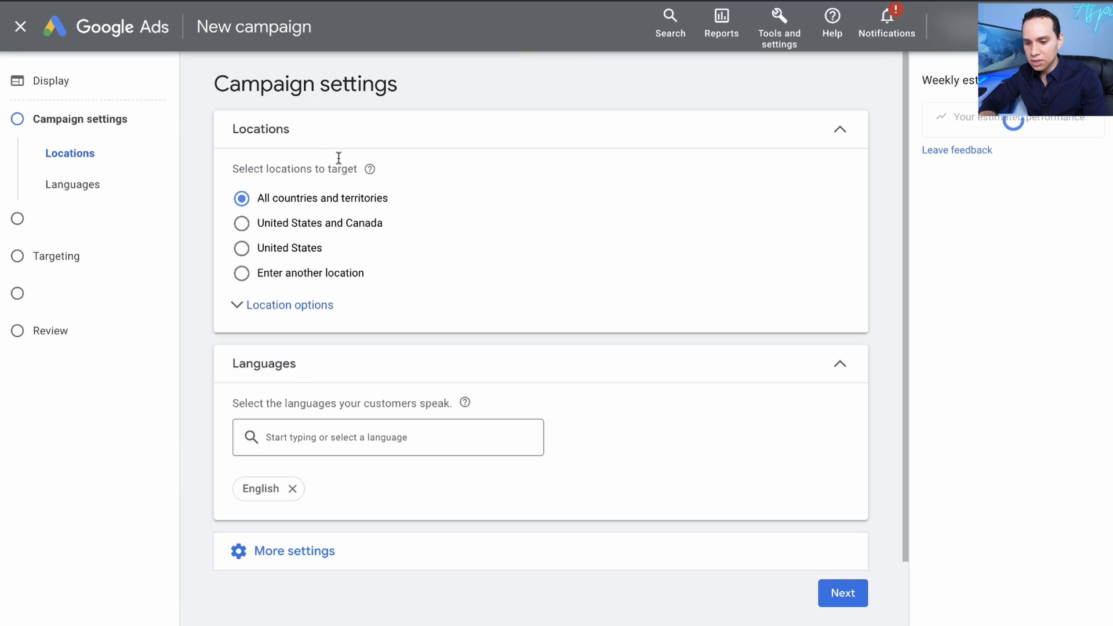
- Choose to target other locations and enter United States, Canada, New Zealand, Australia and United Kingdom as a bulk list in the advanced search
{"action": "left_click", "coordinate": [316, 311]}
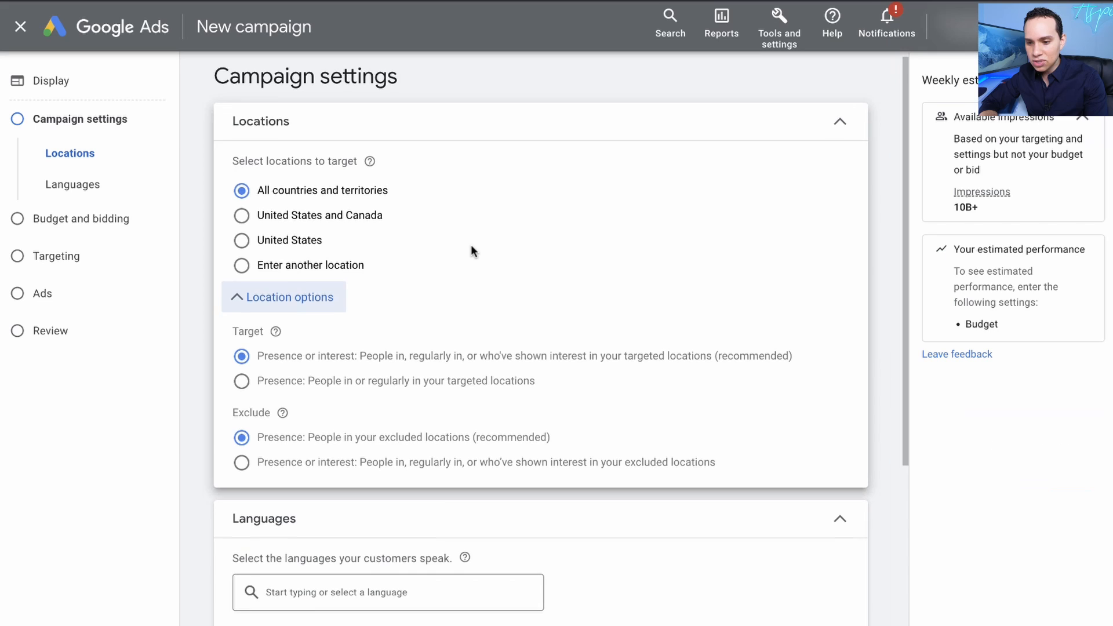
{"action": "scroll", "coordinate": [471, 245], "scroll_direction": "down", "scroll_amount": 1}
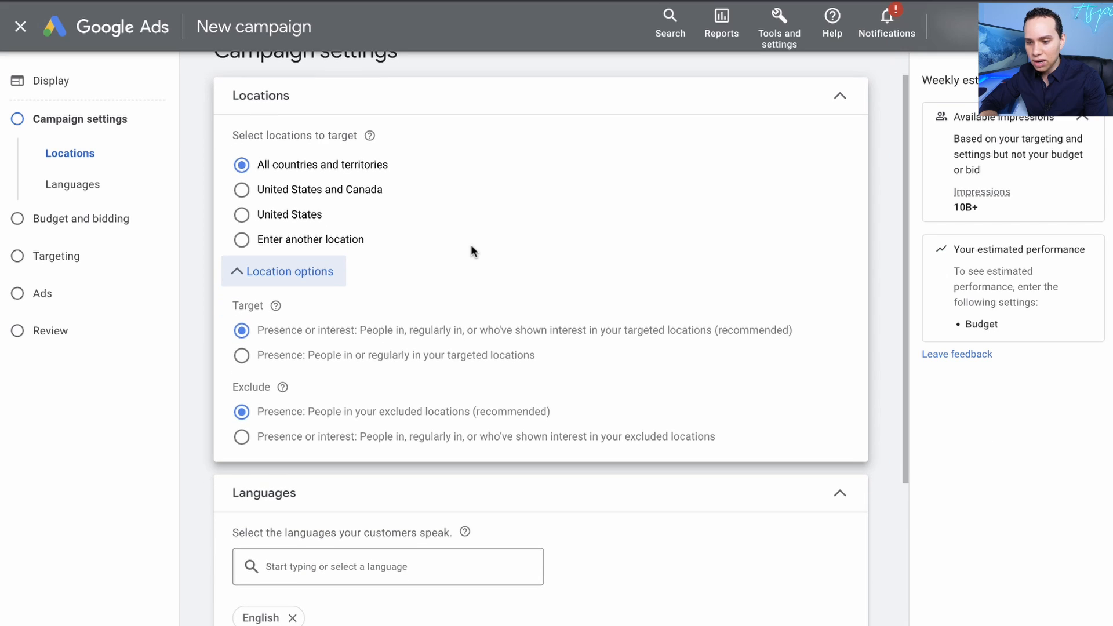
{"action": "left_click", "coordinate": [352, 240]}
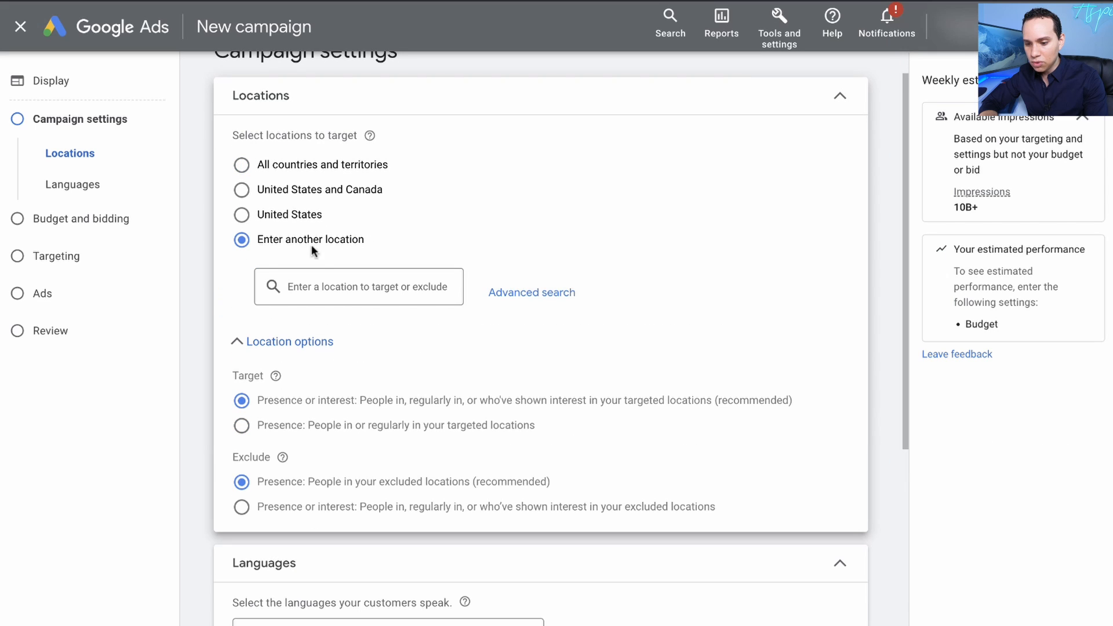
{"action": "left_click", "coordinate": [527, 298]}
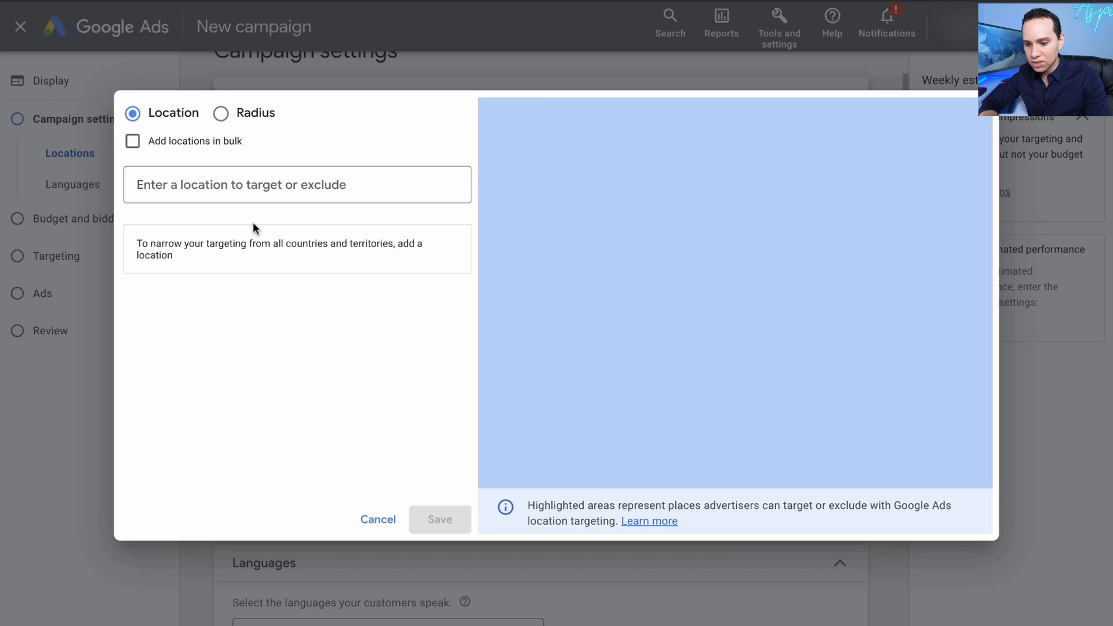
{"action": "left_click", "coordinate": [193, 139]}
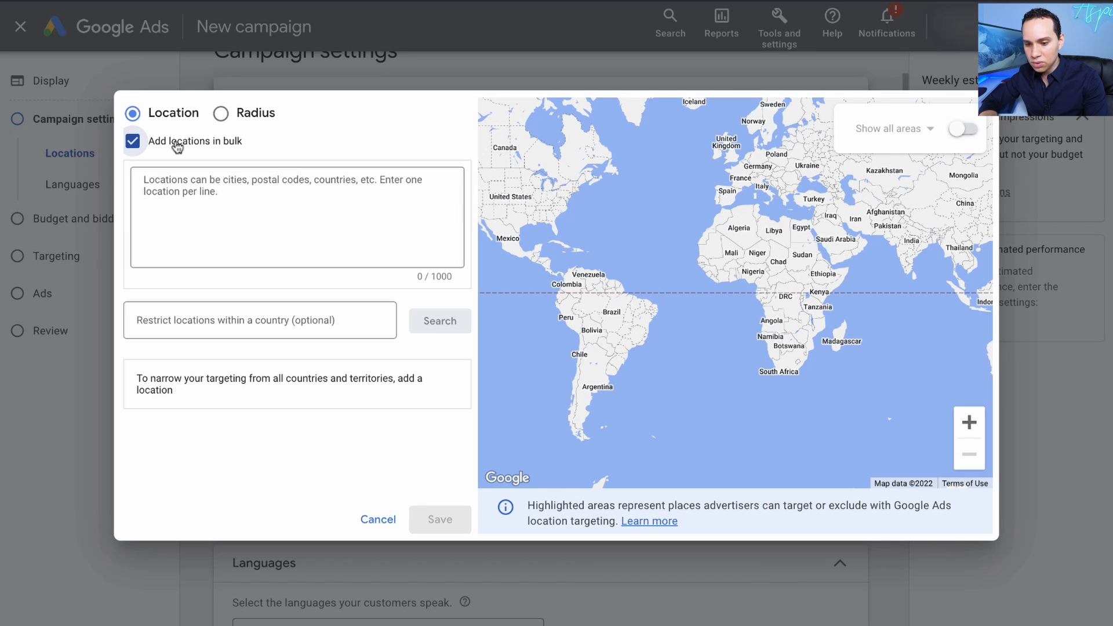
{"action": "left_click", "coordinate": [202, 194]}
{"action": "type", "text": "United States Canada New Zealand Australia United Kingdom"}
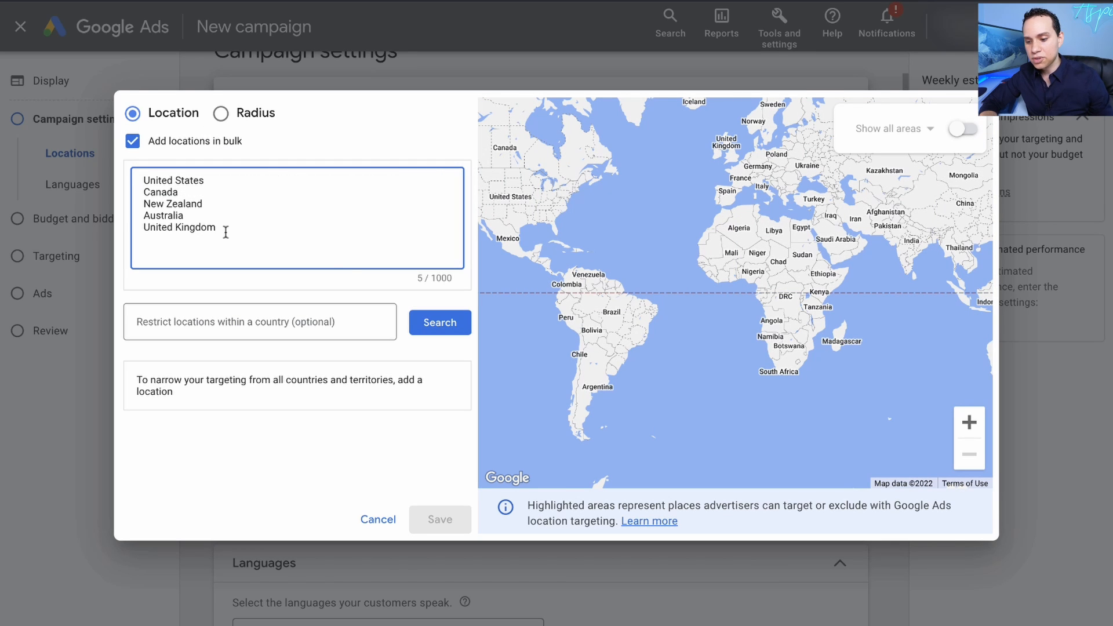
- Look up the five entered countries, target all the matches and save the location selection
{"action": "left_click", "coordinate": [443, 325]}
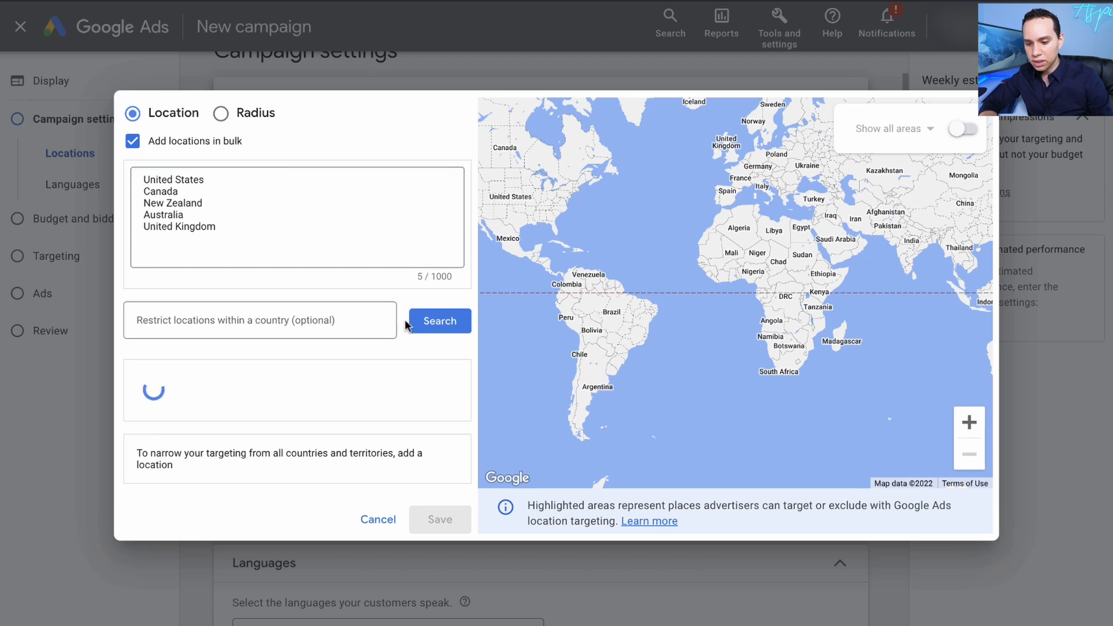
{"action": "left_click", "coordinate": [336, 351]}
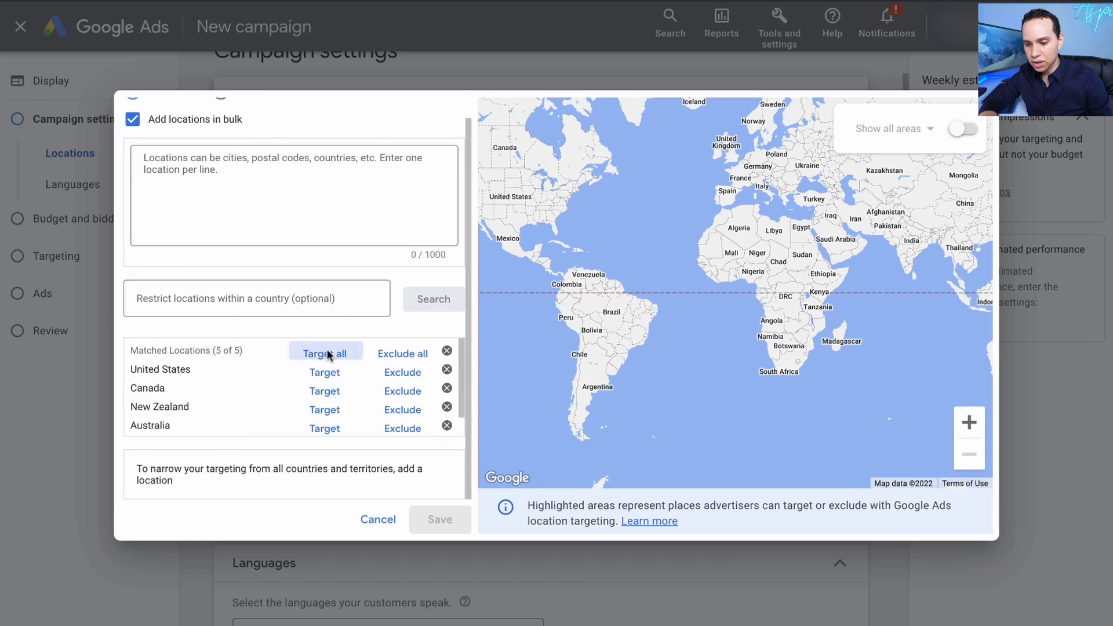
{"action": "left_click_drag", "start_coordinate": [728, 197], "coordinate": [700, 307]}
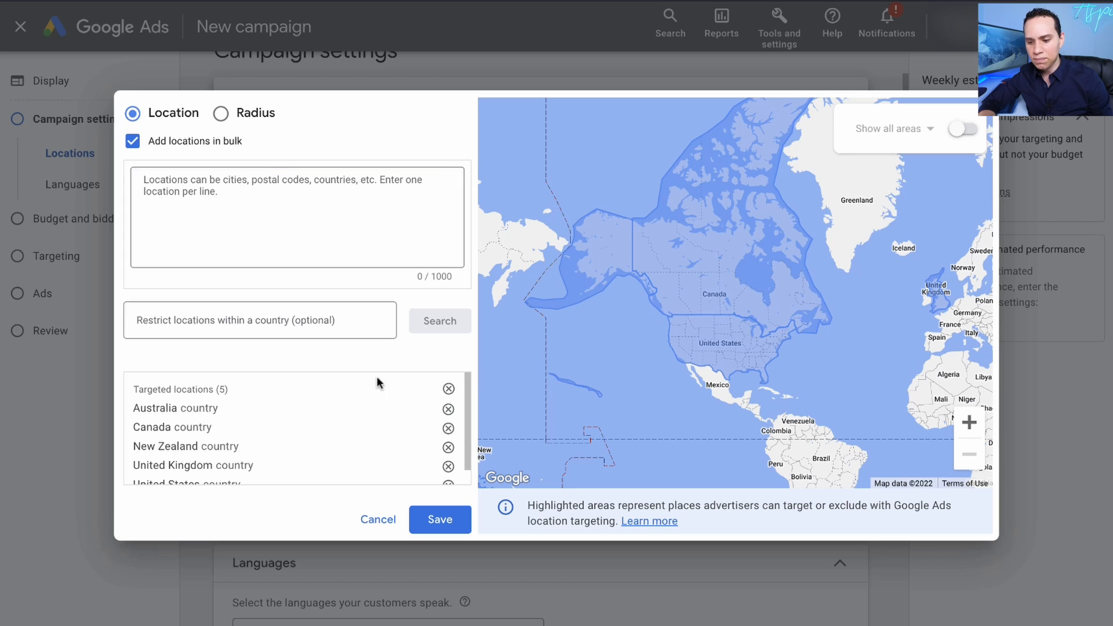
{"action": "scroll", "coordinate": [360, 416], "scroll_direction": "down", "scroll_amount": 1}
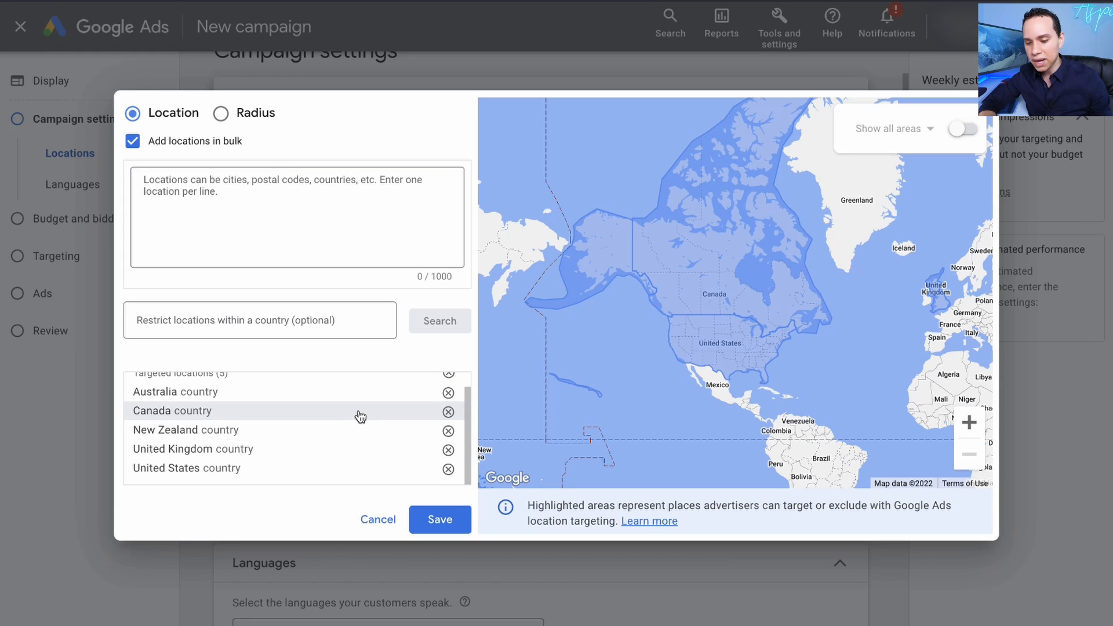
{"action": "scroll", "coordinate": [267, 461], "scroll_direction": "up", "scroll_amount": 1}
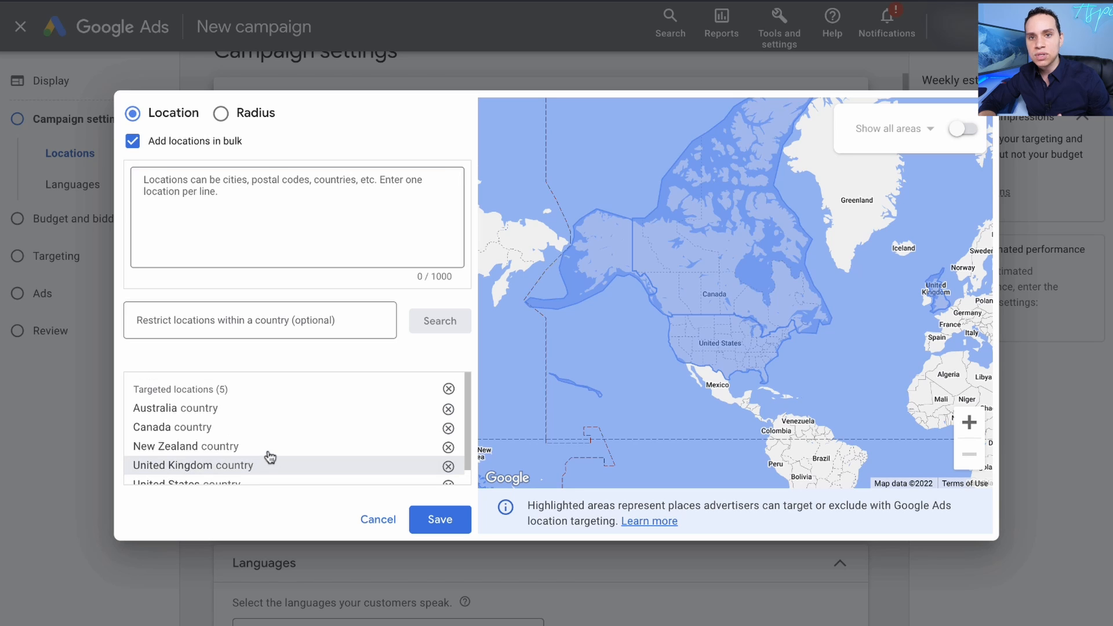
{"action": "left_click", "coordinate": [440, 520]}
- Set the location target option to "Presence: People in or regularly in your targeted locations"
{"action": "scroll", "coordinate": [454, 423], "scroll_direction": "down", "scroll_amount": 2}
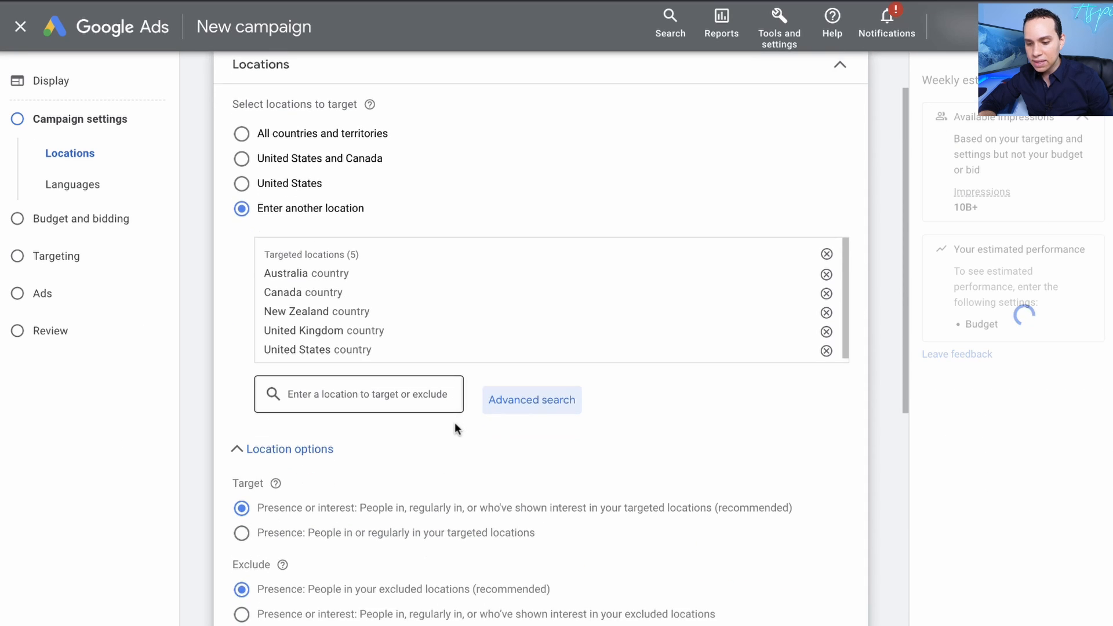
{"action": "scroll", "coordinate": [455, 427], "scroll_direction": "down", "scroll_amount": 1}
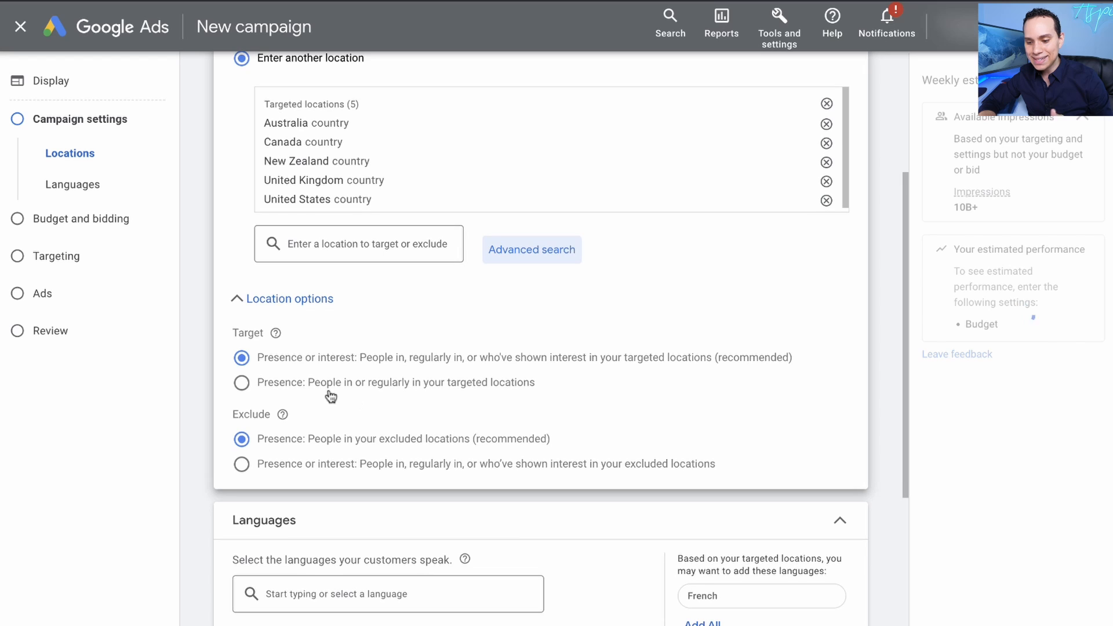
{"action": "left_click", "coordinate": [302, 386]}
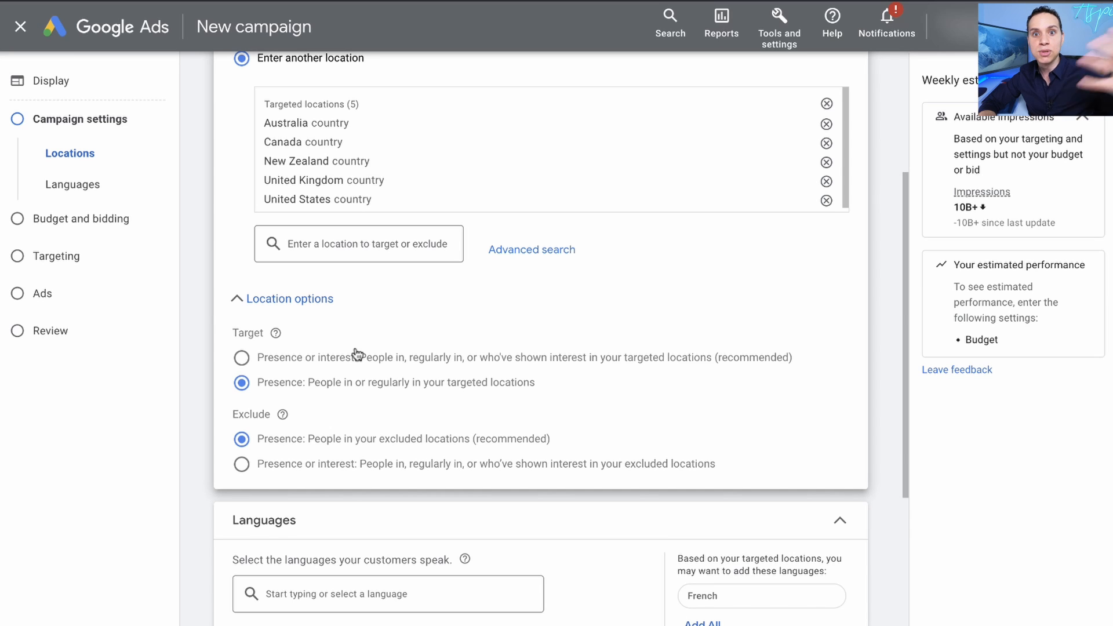
- Keep English as the only campaign language and expand the additional campaign settings
{"action": "scroll", "coordinate": [357, 354], "scroll_direction": "down", "scroll_amount": 1}
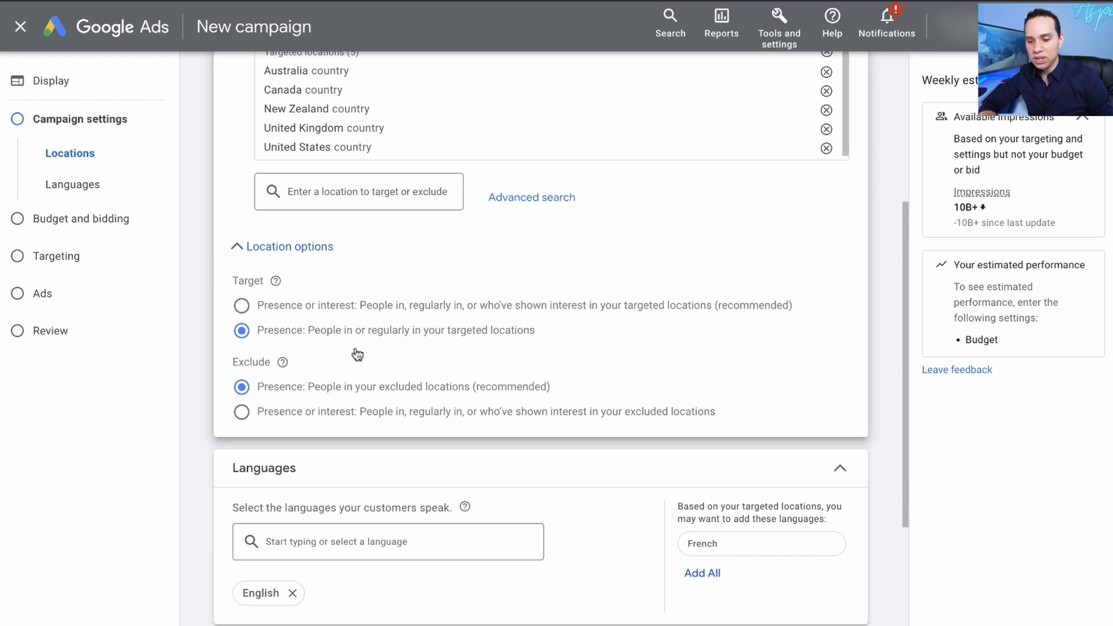
{"action": "scroll", "coordinate": [357, 355], "scroll_direction": "down", "scroll_amount": 2}
{"action": "scroll", "coordinate": [489, 248], "scroll_direction": "down", "scroll_amount": 2}
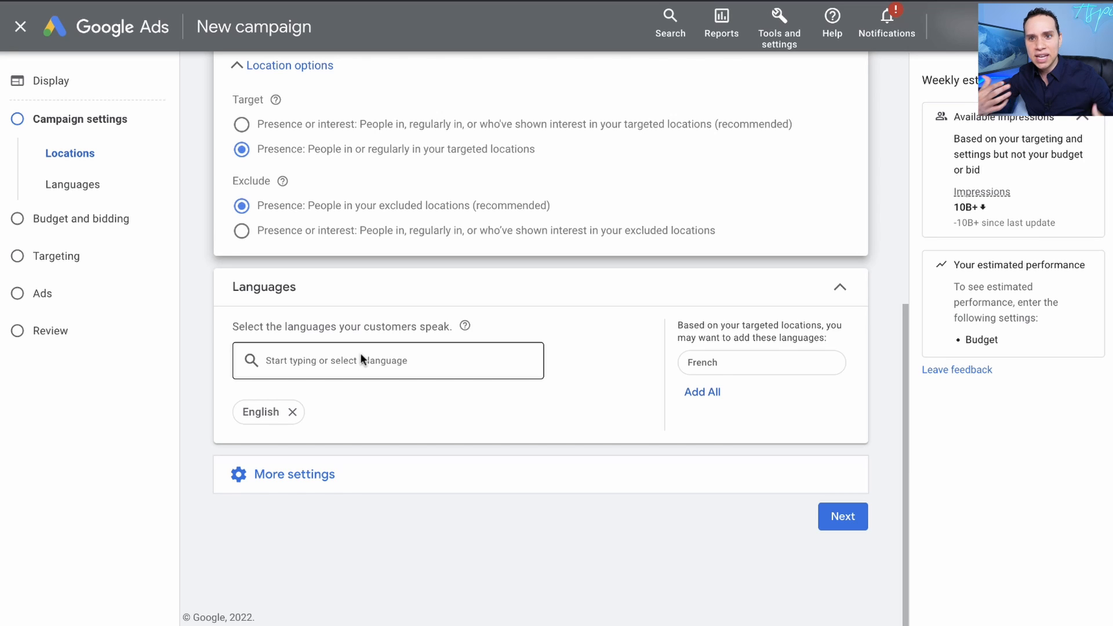
{"action": "left_click", "coordinate": [304, 472]}
{"action": "scroll", "coordinate": [304, 472], "scroll_direction": "down", "scroll_amount": 5}
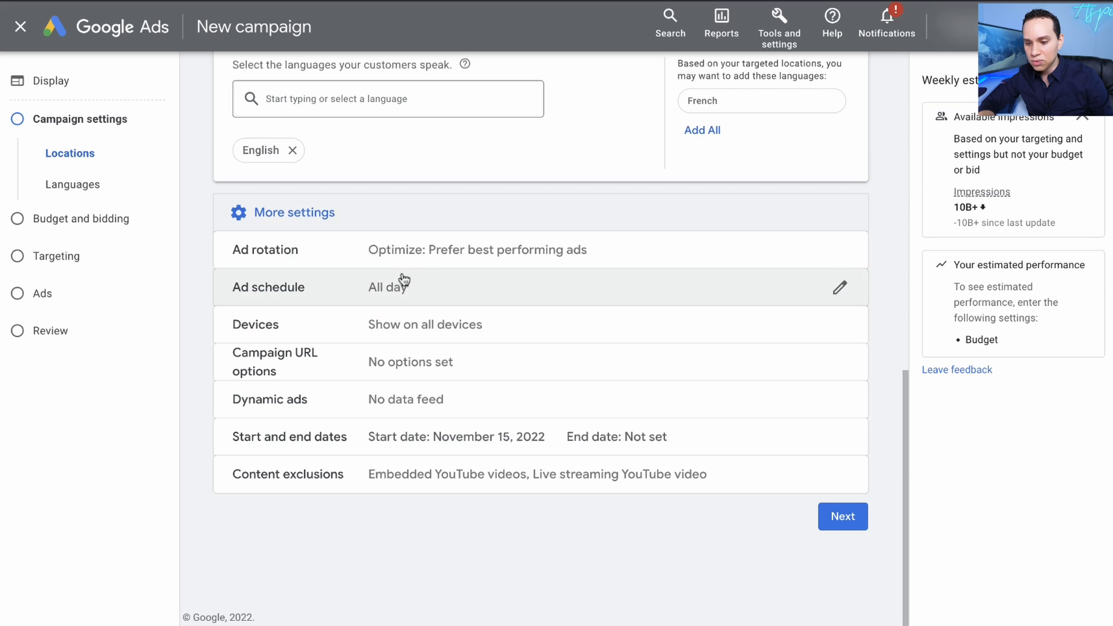
- Set the ad rotation to "Do not optimize: Rotate ads indefinitely"
{"action": "left_click", "coordinate": [422, 258]}
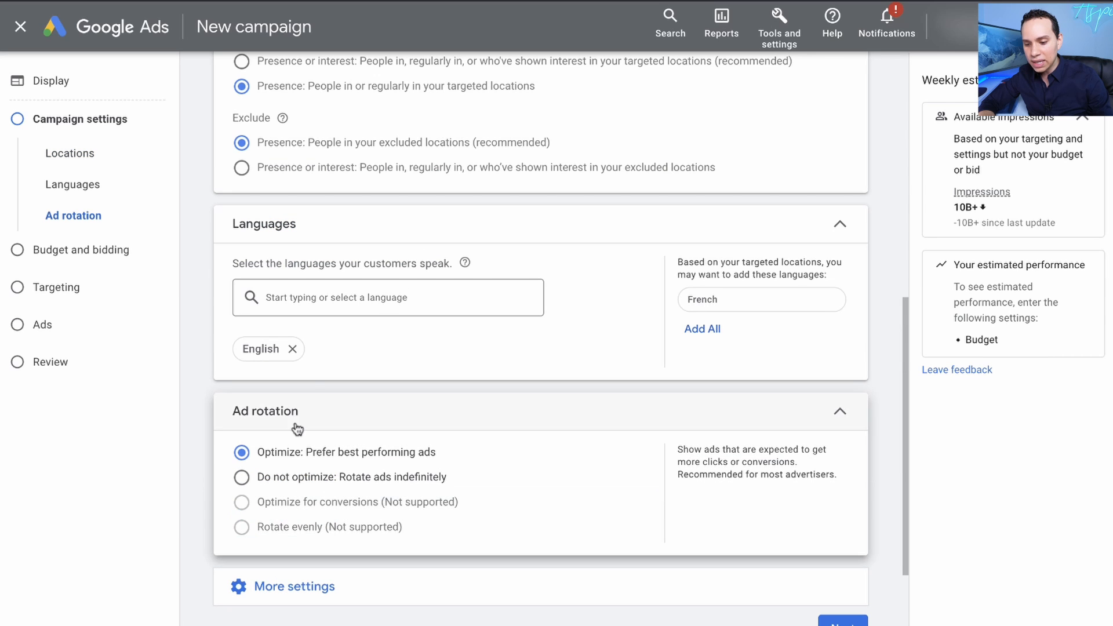
{"action": "left_click", "coordinate": [292, 482]}
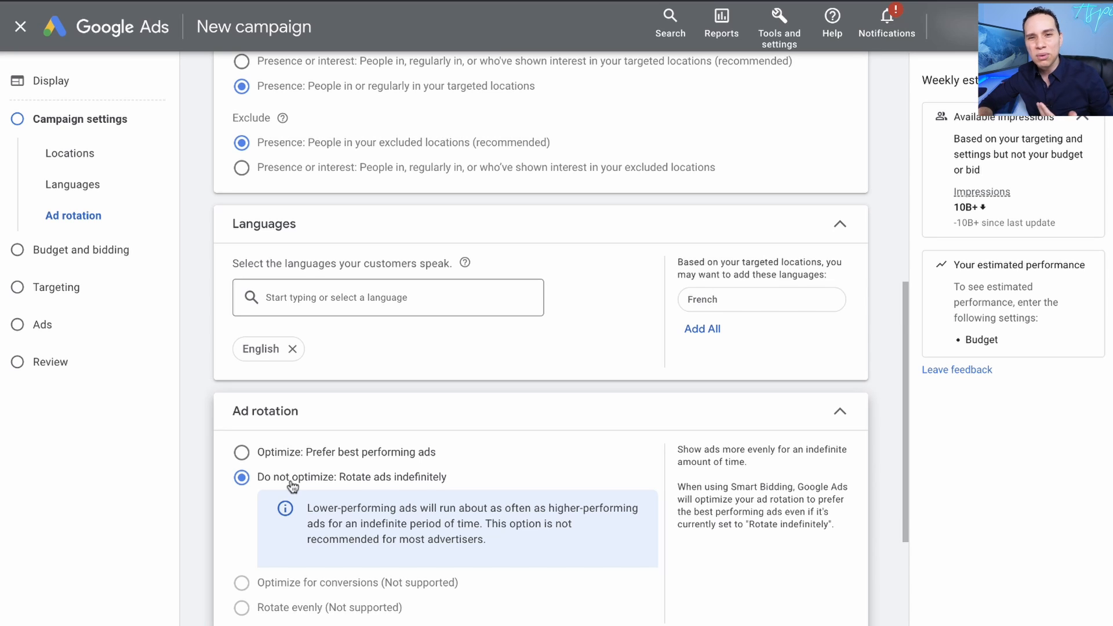
{"action": "scroll", "coordinate": [293, 486], "scroll_direction": "down", "scroll_amount": 3}
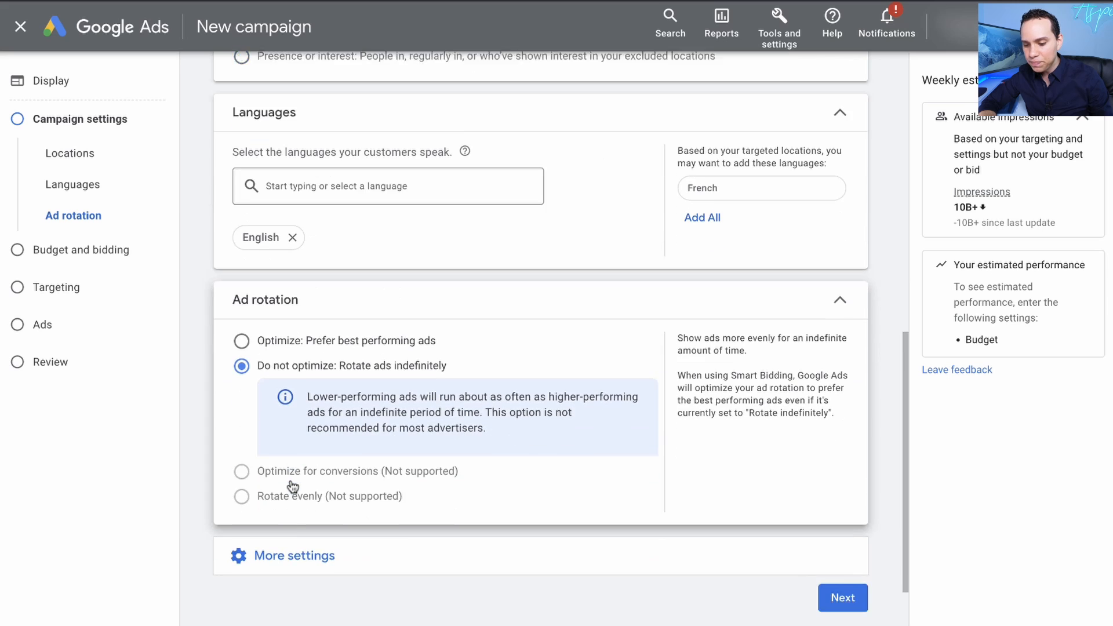
- Set the campaign's start date to Nov 21, 2022 in the additional settings
{"action": "left_click", "coordinate": [292, 481]}
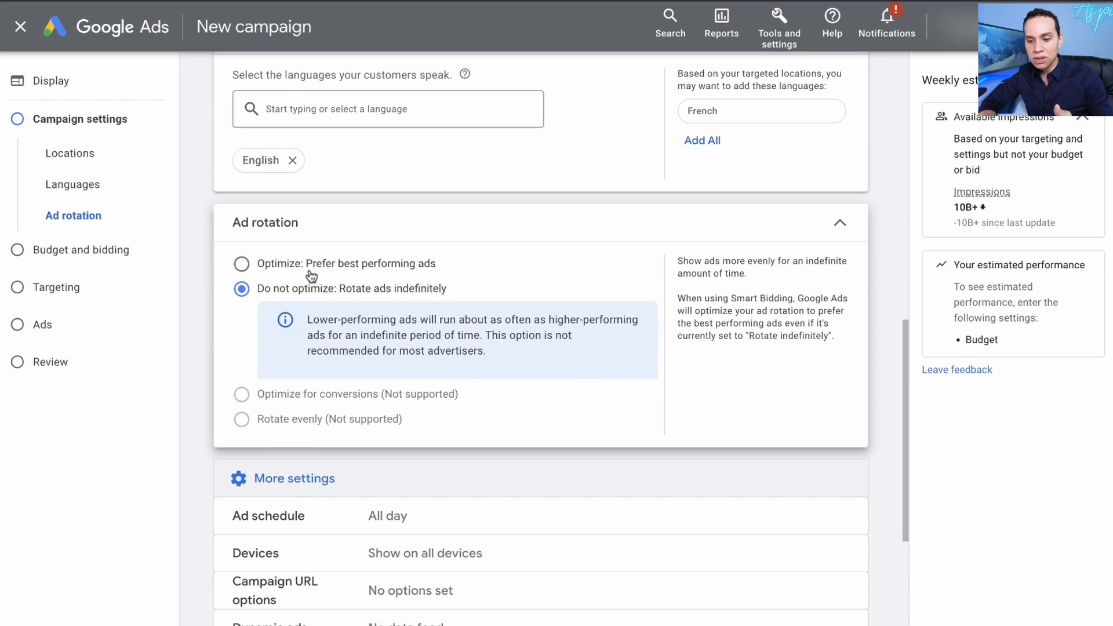
{"action": "scroll", "coordinate": [312, 274], "scroll_direction": "down", "scroll_amount": 4}
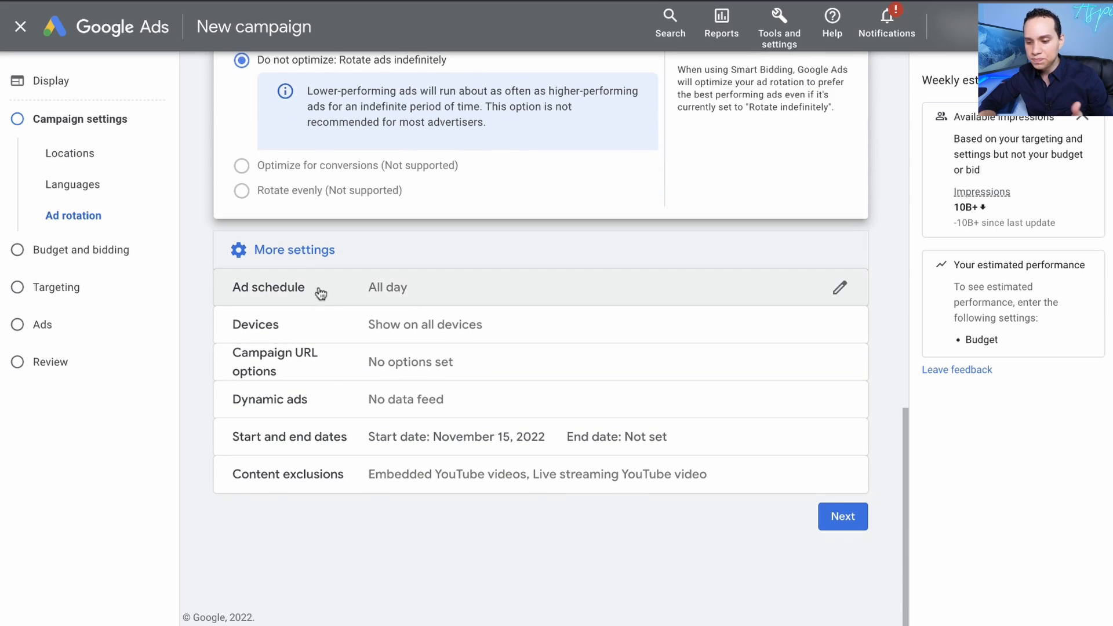
{"action": "left_click", "coordinate": [319, 435]}
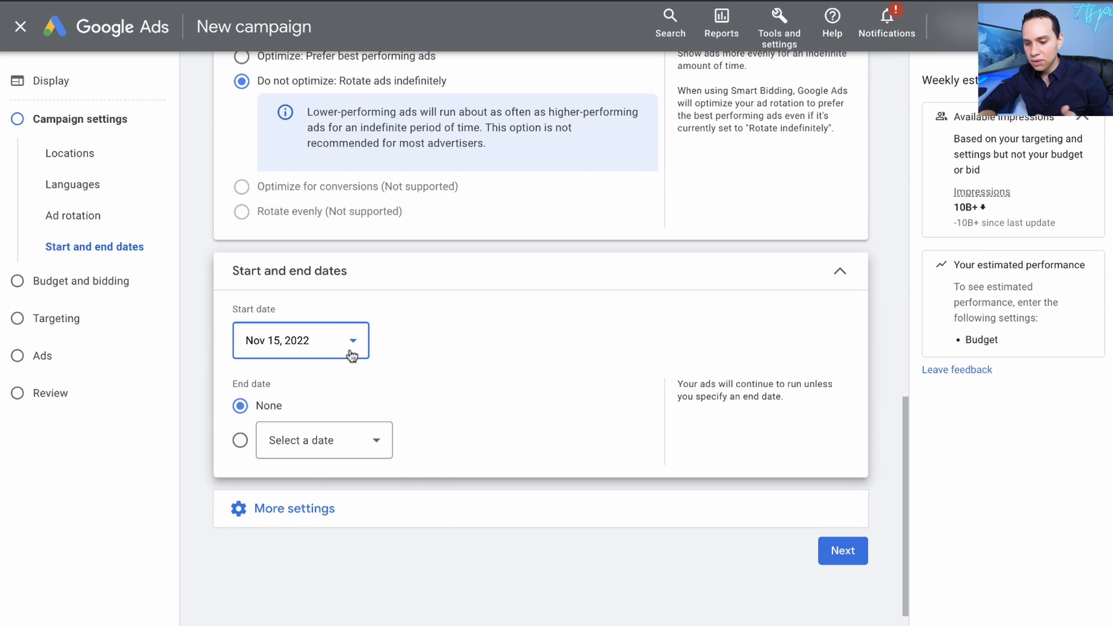
{"action": "left_click", "coordinate": [349, 351]}
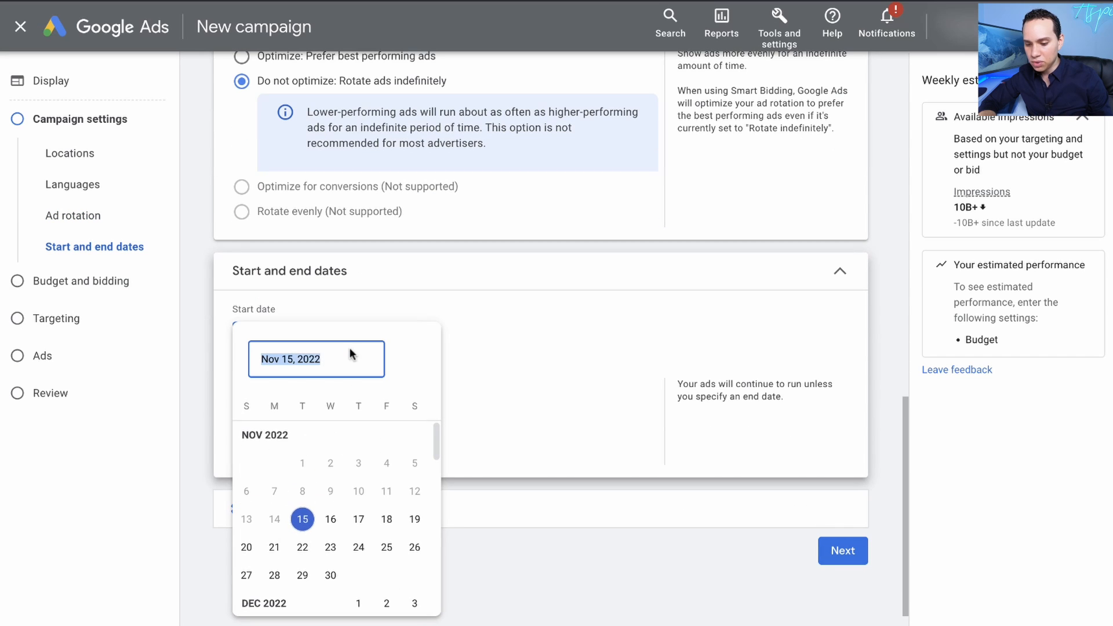
{"action": "left_click", "coordinate": [274, 547]}
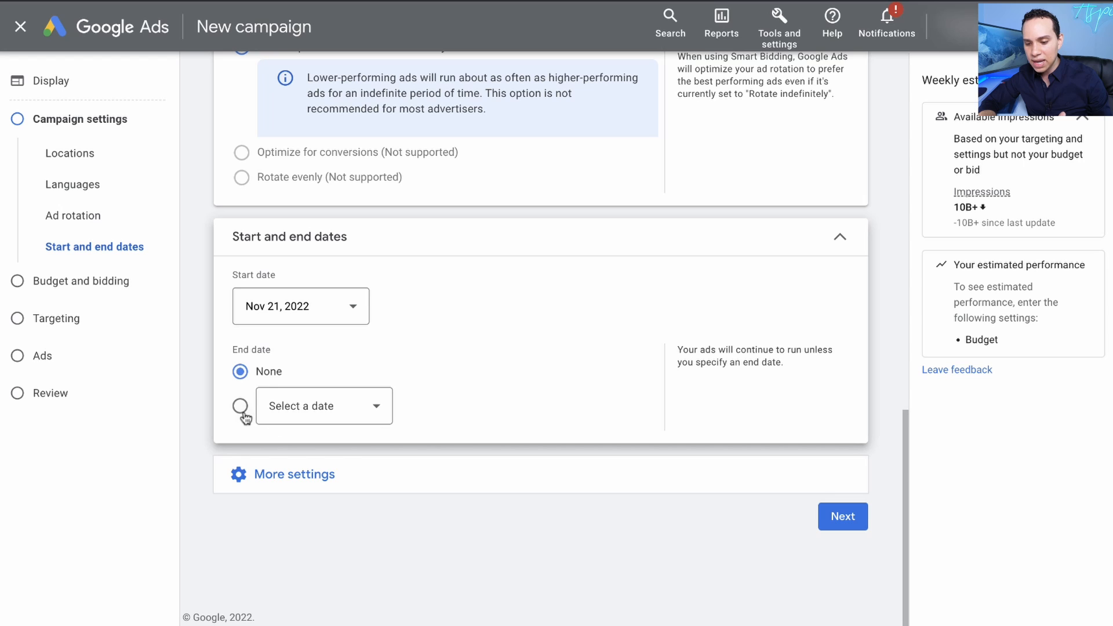
- Give the campaign an end date of Dec 5, 2022
{"action": "left_click", "coordinate": [240, 406]}
{"action": "left_click", "coordinate": [324, 410]}
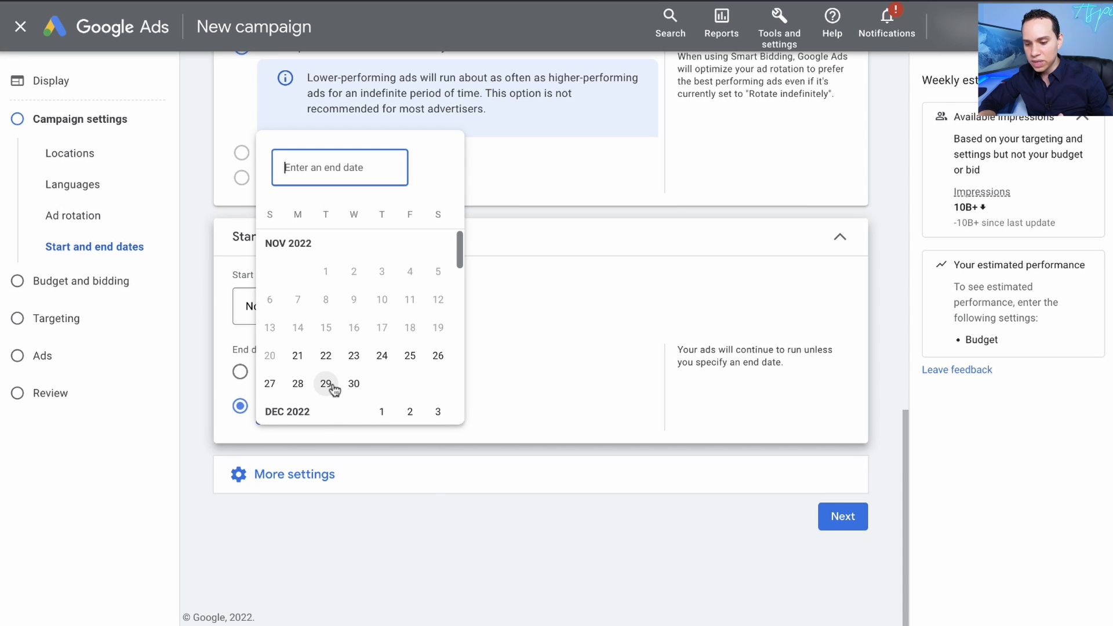
{"action": "scroll", "coordinate": [328, 389], "scroll_direction": "down", "scroll_amount": 1}
{"action": "left_click", "coordinate": [298, 386]}
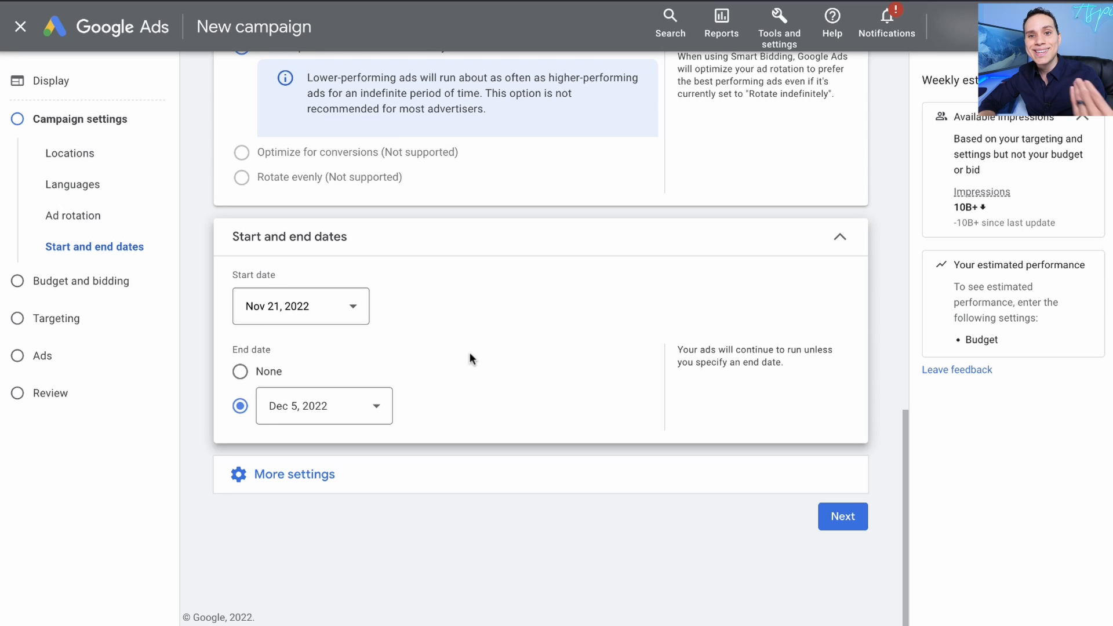
- Review the content exclusions without adding any and continue to the budget and bidding settings
{"action": "left_click", "coordinate": [364, 477]}
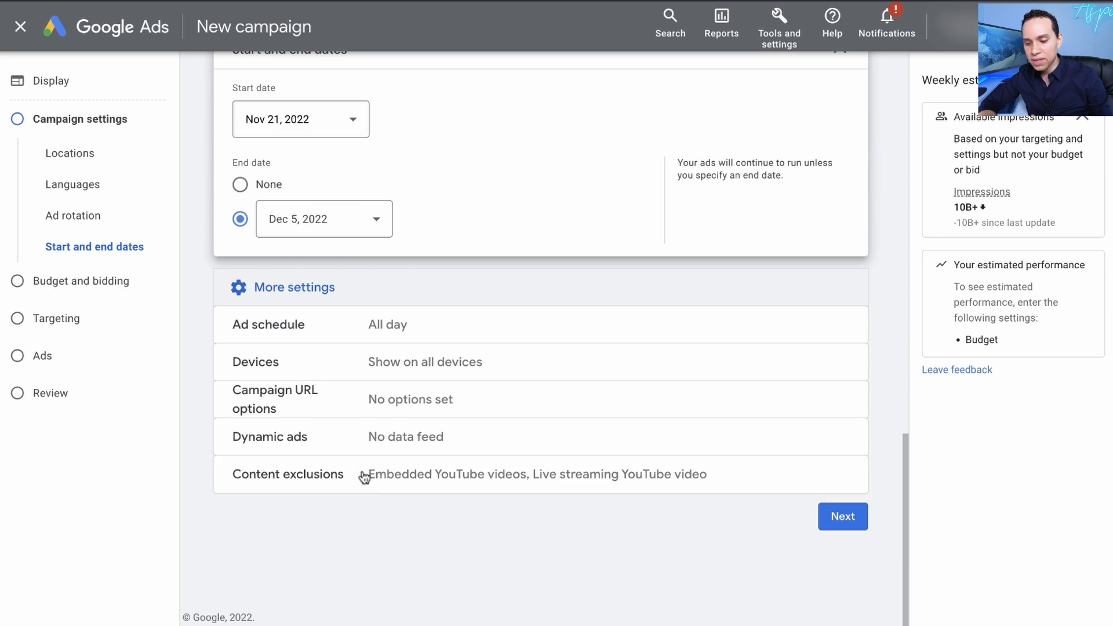
{"action": "left_click", "coordinate": [369, 473]}
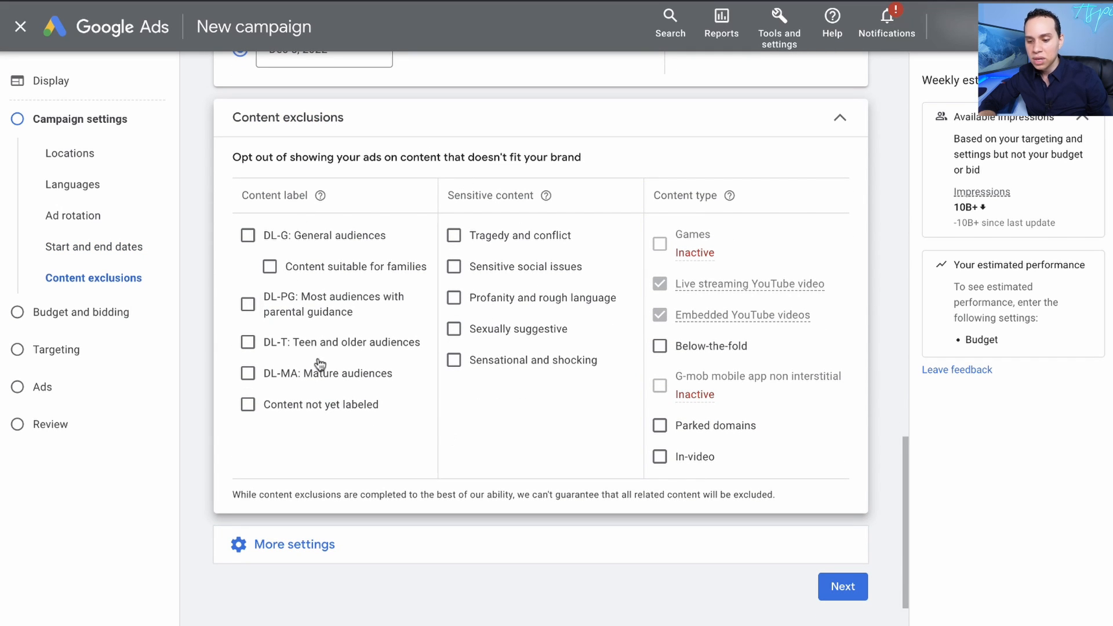
{"action": "scroll", "coordinate": [433, 422], "scroll_direction": "down", "scroll_amount": 2}
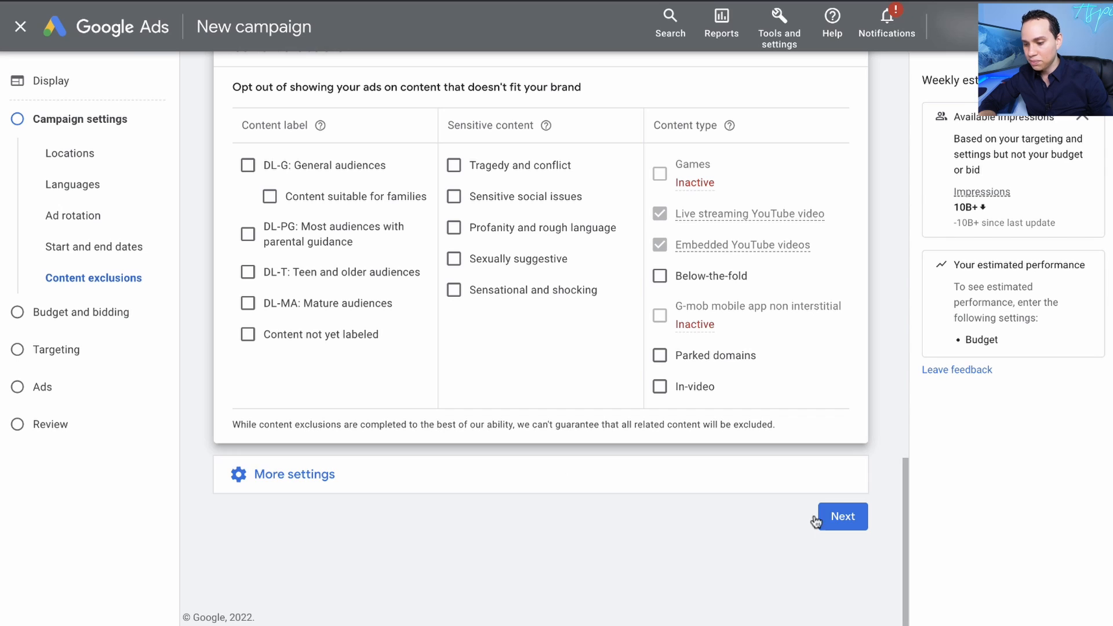
{"action": "left_click", "coordinate": [842, 515]}
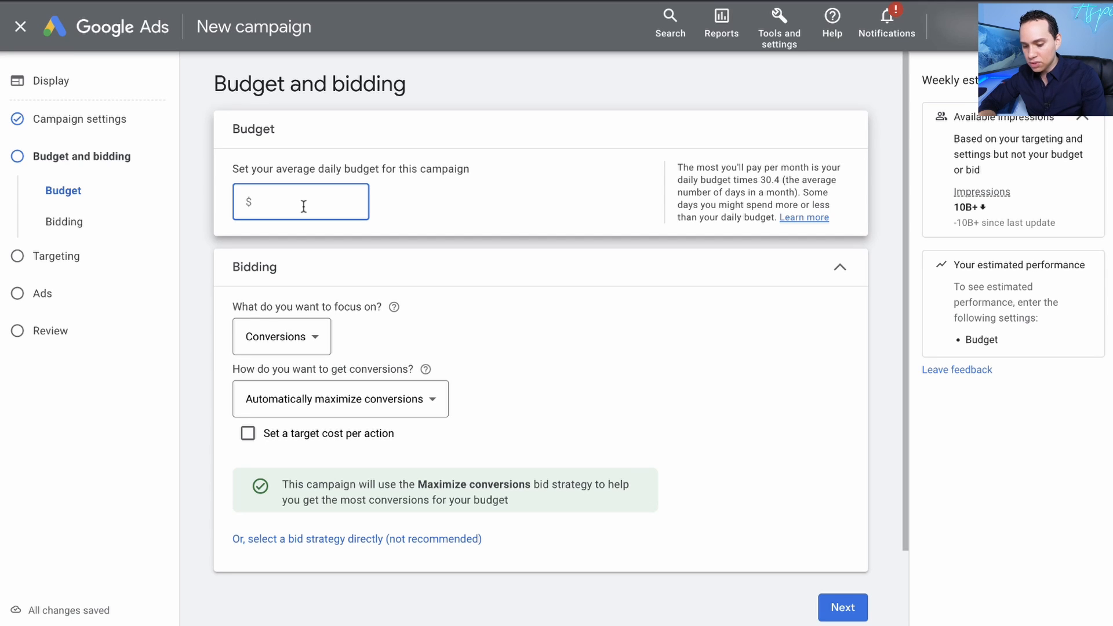
- Set the campaign's average daily budget to $5
{"action": "type", "text": "5"}
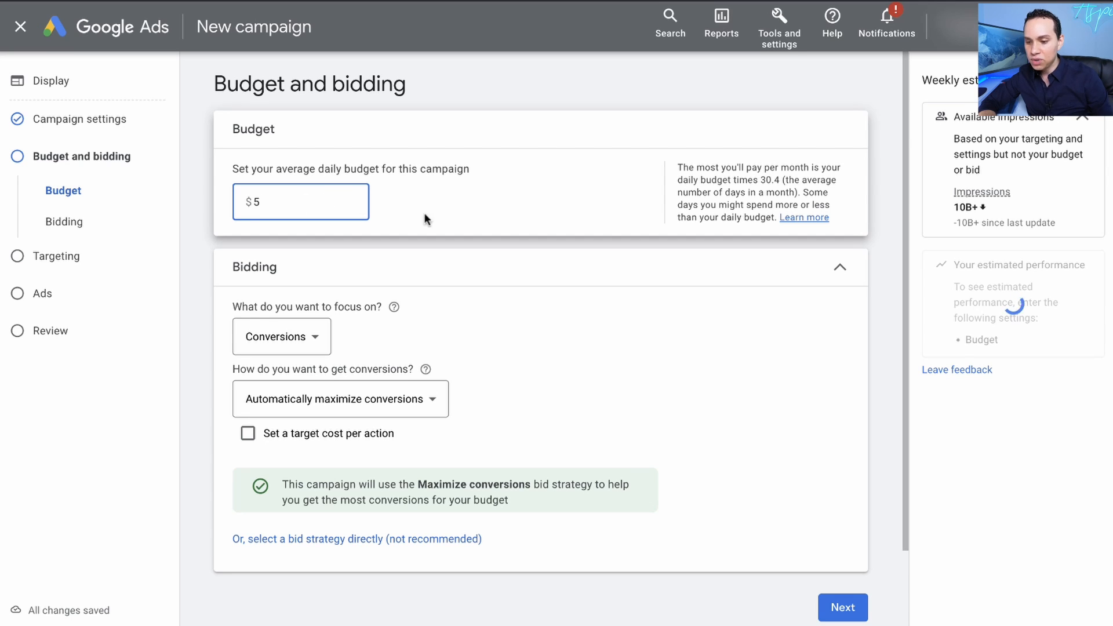
{"action": "left_click", "coordinate": [446, 217]}
{"action": "scroll", "coordinate": [446, 217], "scroll_direction": "down", "scroll_amount": 1}
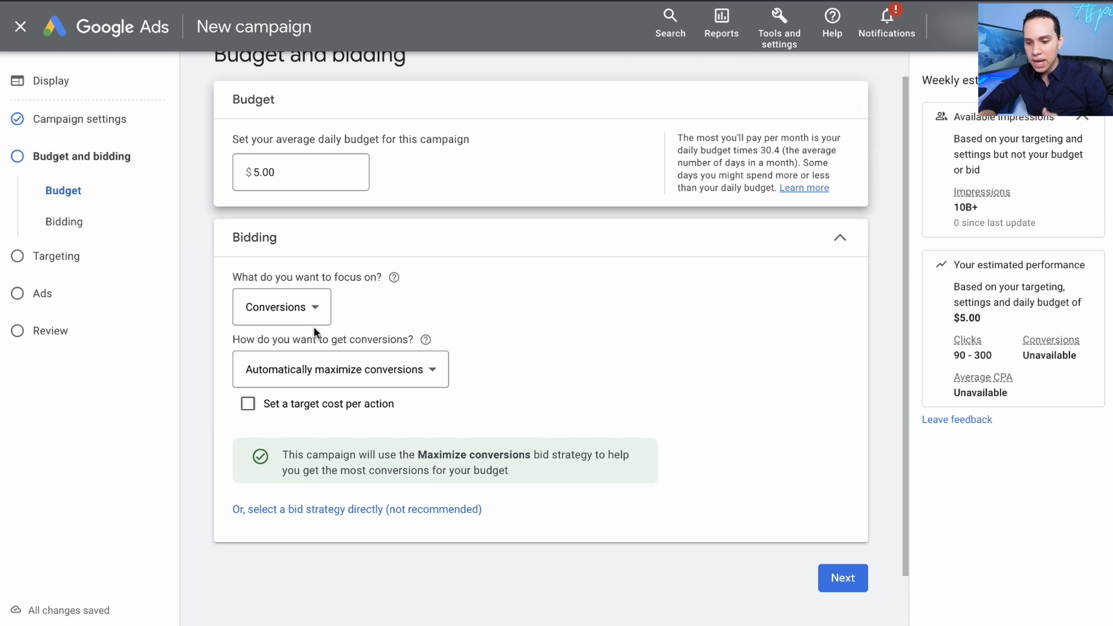
- Select a bid strategy directly and choose Manual CPC
{"action": "scroll", "coordinate": [306, 316], "scroll_direction": "down", "scroll_amount": 2}
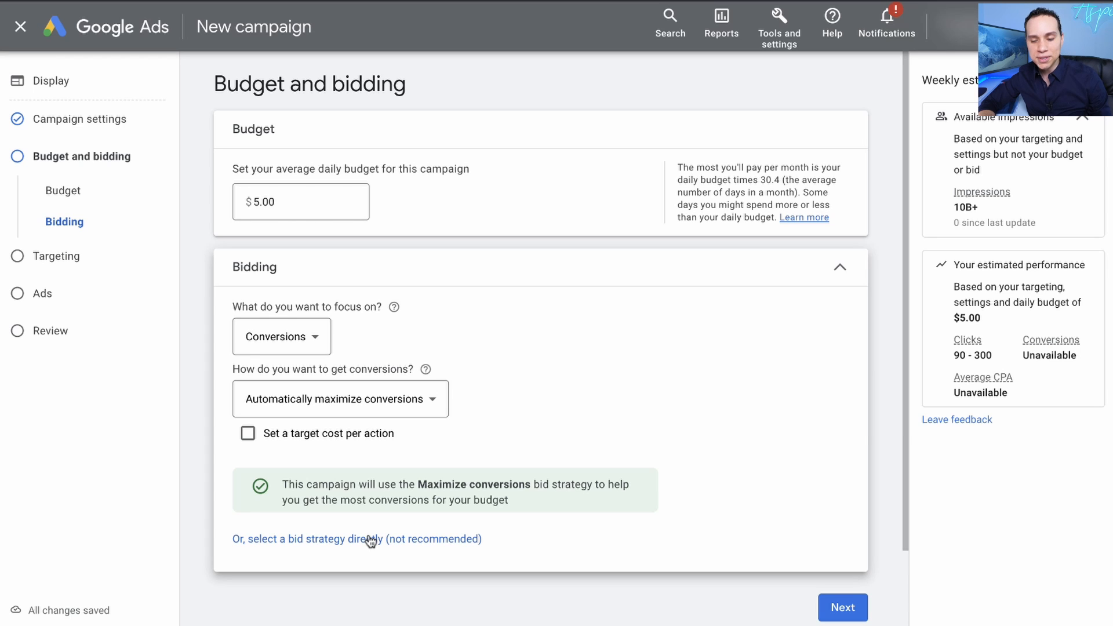
{"action": "left_click", "coordinate": [309, 545]}
{"action": "left_click", "coordinate": [357, 375]}
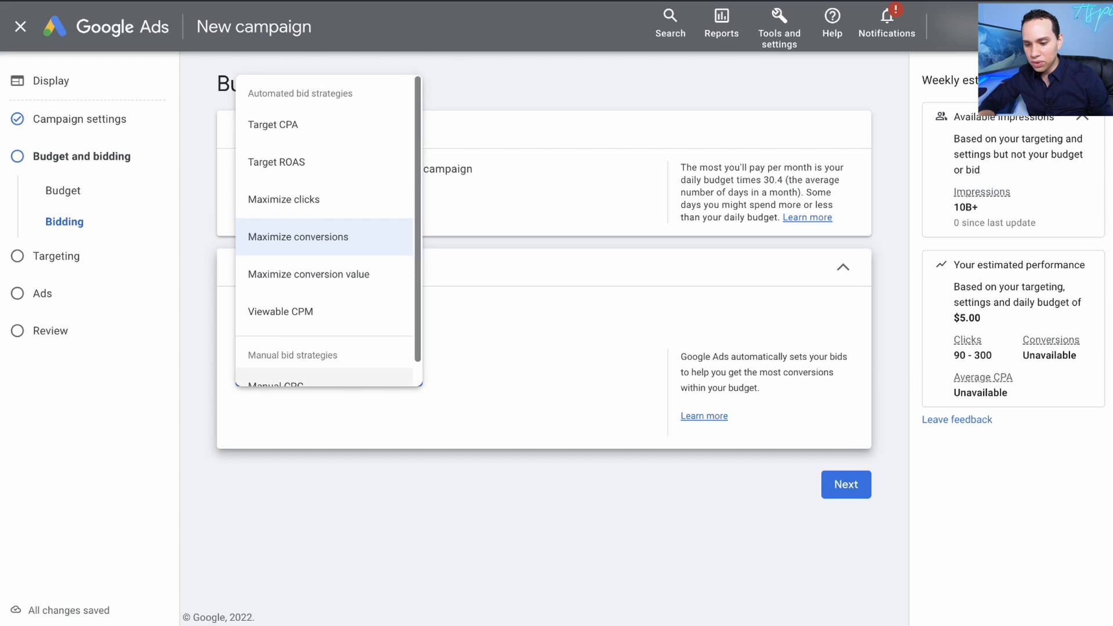
{"action": "scroll", "coordinate": [355, 281], "scroll_direction": "down", "scroll_amount": 1}
{"action": "left_click", "coordinate": [275, 363]}
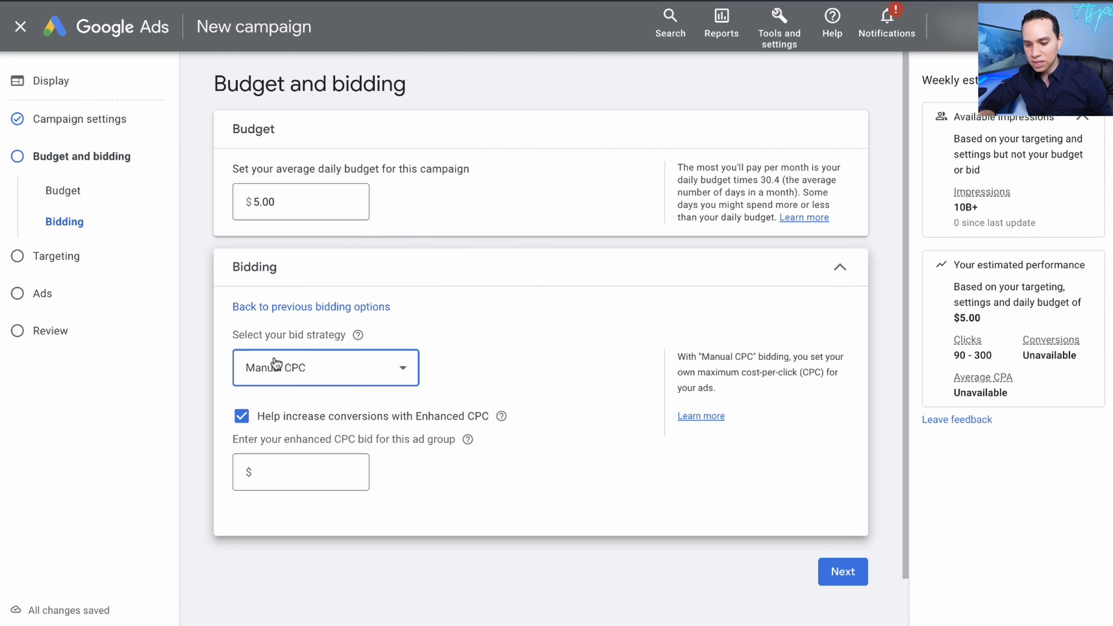
- Turn off Enhanced CPC, enter a $1.50 CPC bid for the ad group and continue to targeting
{"action": "left_click", "coordinate": [299, 426]}
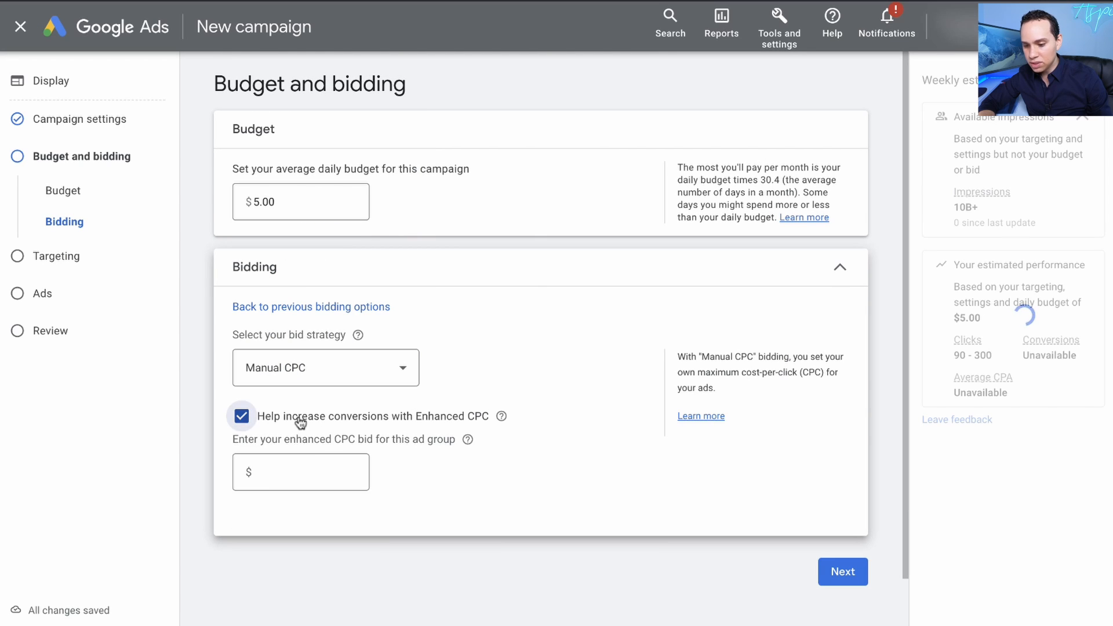
{"action": "left_click", "coordinate": [324, 557]}
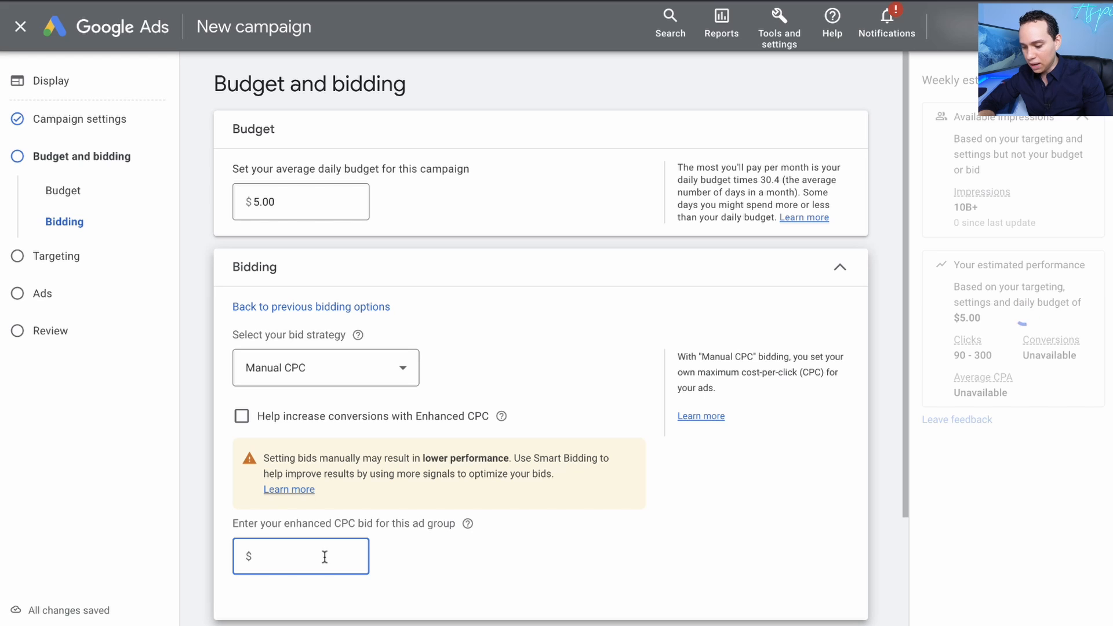
{"action": "type", "text": "1.5"}
{"action": "left_click", "coordinate": [556, 541]}
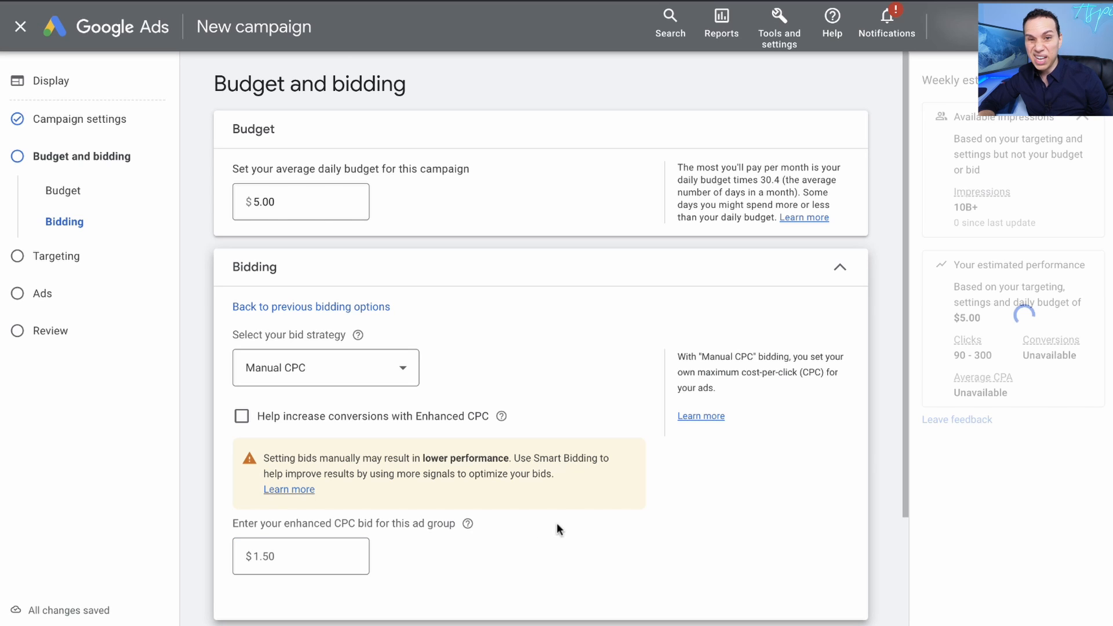
{"action": "scroll", "coordinate": [558, 492], "scroll_direction": "down", "scroll_amount": 1}
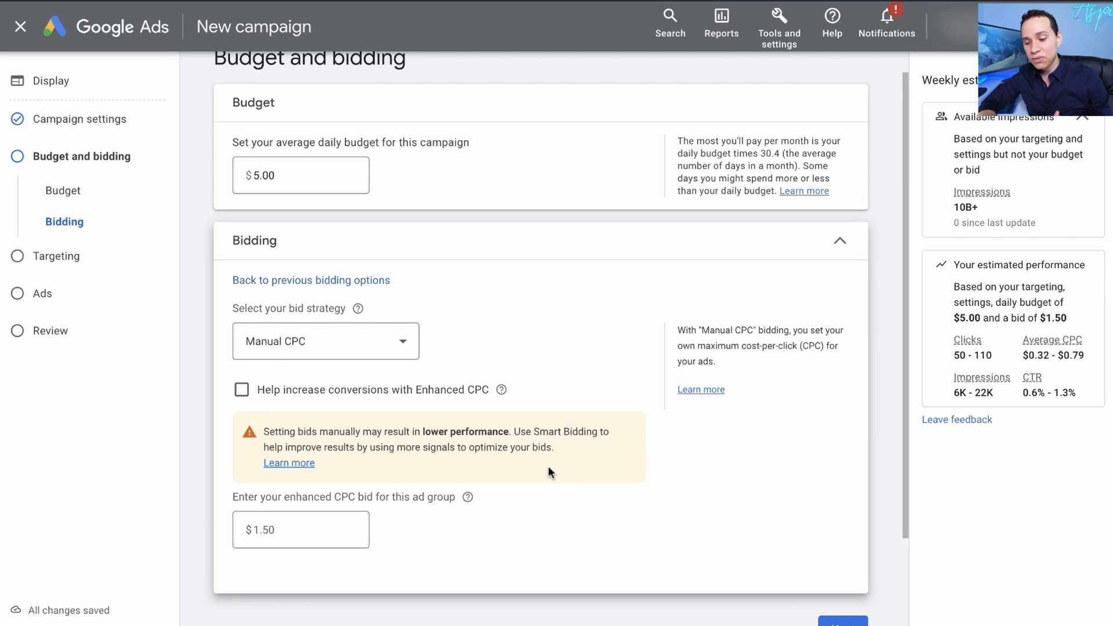
{"action": "scroll", "coordinate": [549, 467], "scroll_direction": "down", "scroll_amount": 1}
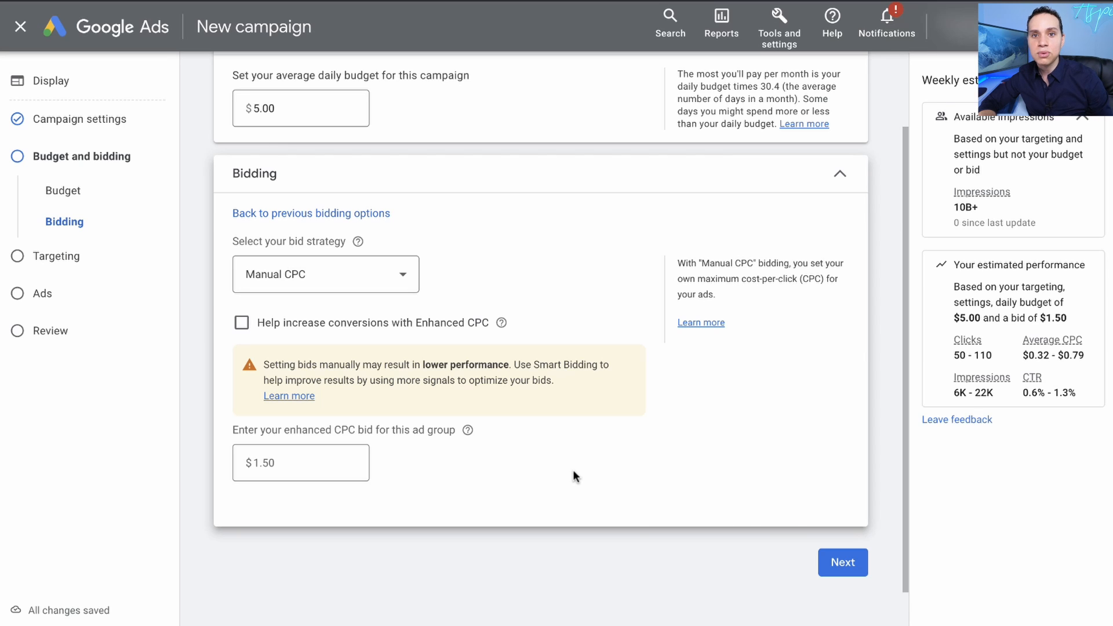
{"action": "left_click", "coordinate": [841, 554]}
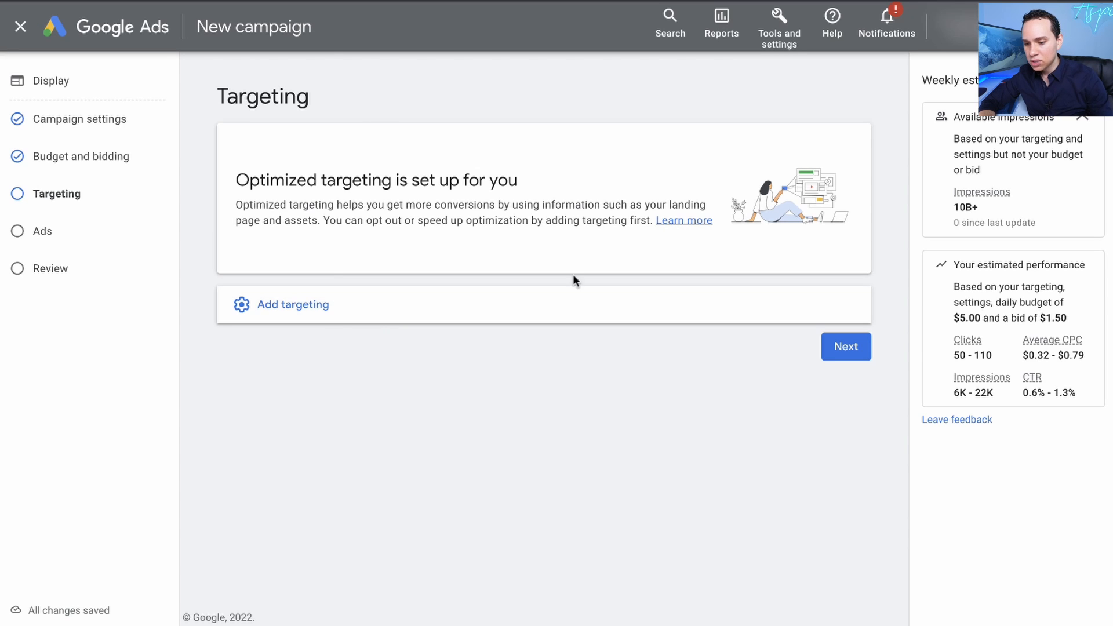
- Add audience segment targeting for the website visitors segment "CFP| Prospects (No-Optin)", found under how they have interacted with the business
{"action": "left_click", "coordinate": [301, 303]}
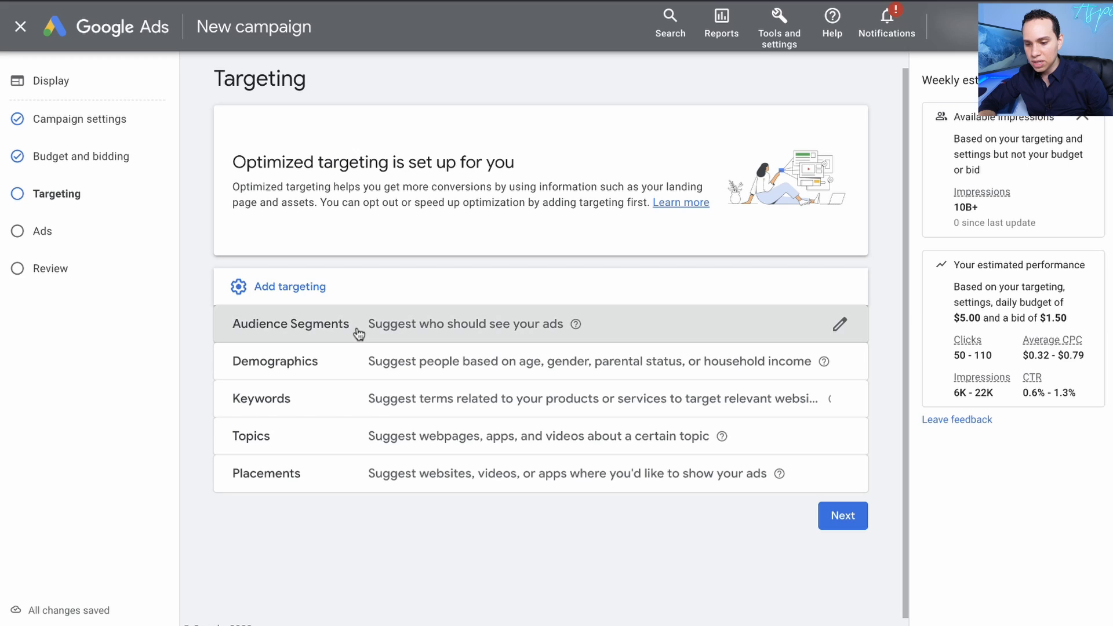
{"action": "left_click", "coordinate": [359, 332]}
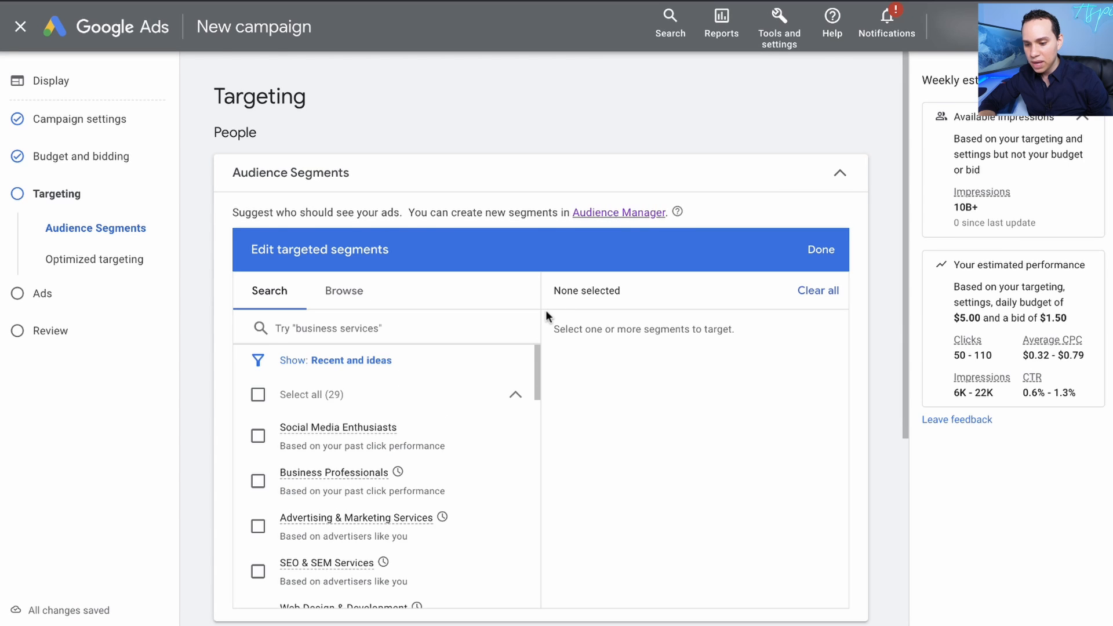
{"action": "left_click", "coordinate": [348, 230]}
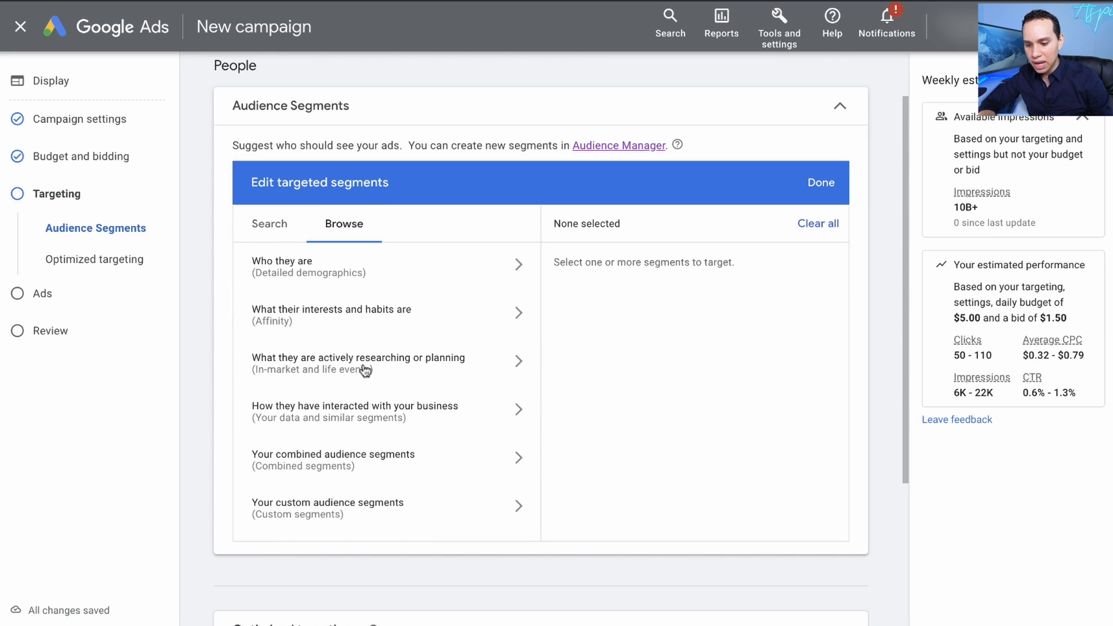
{"action": "left_click", "coordinate": [372, 415]}
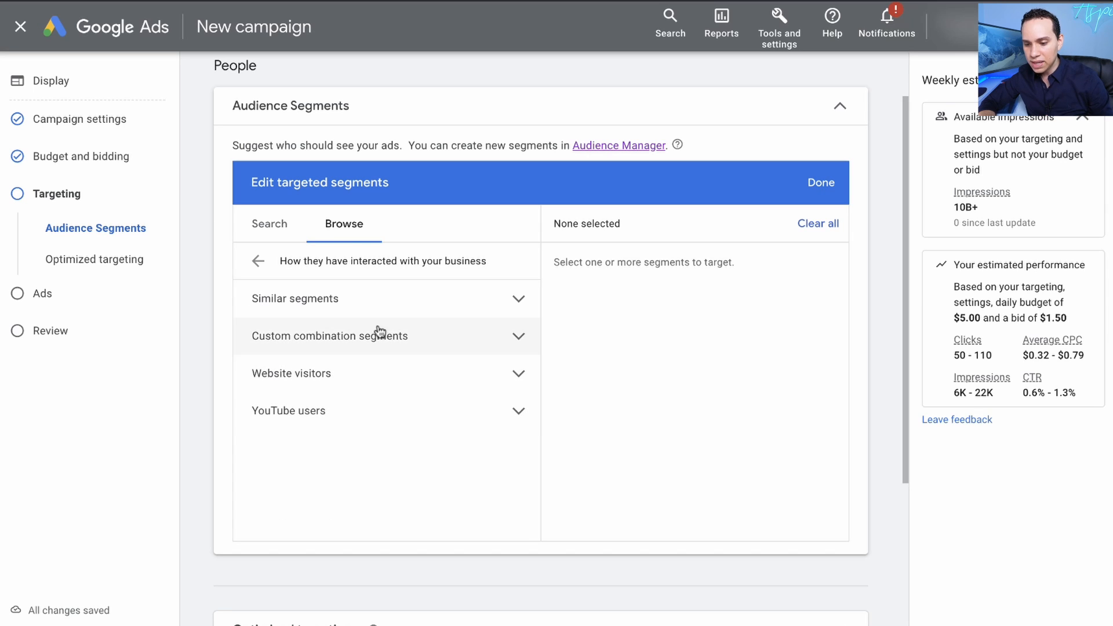
{"action": "left_click", "coordinate": [517, 384]}
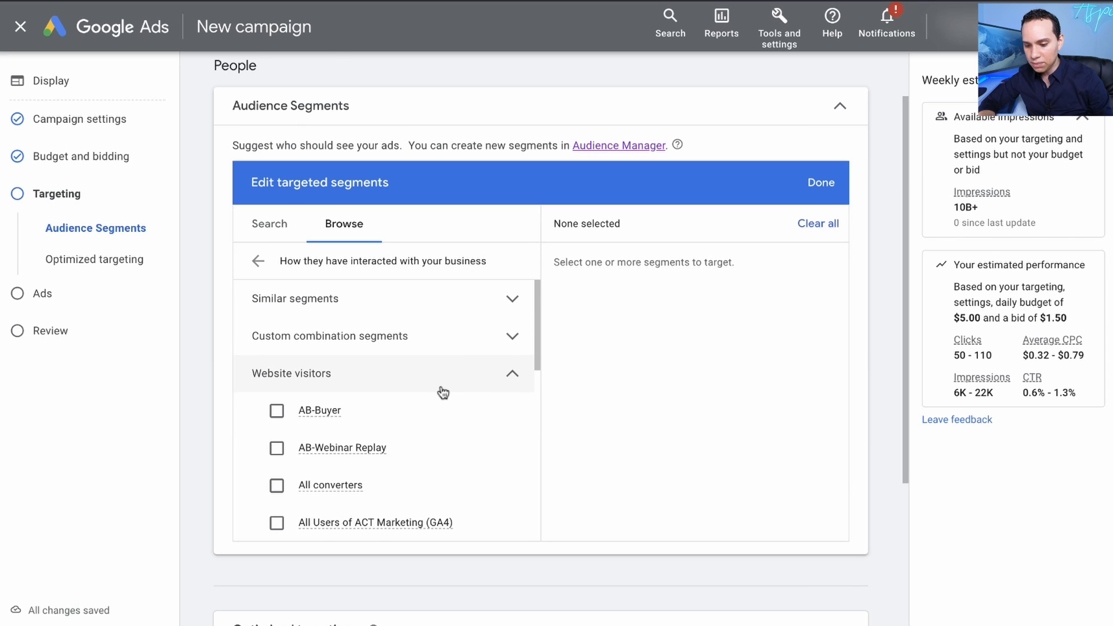
{"action": "scroll", "coordinate": [443, 393], "scroll_direction": "down", "scroll_amount": 6}
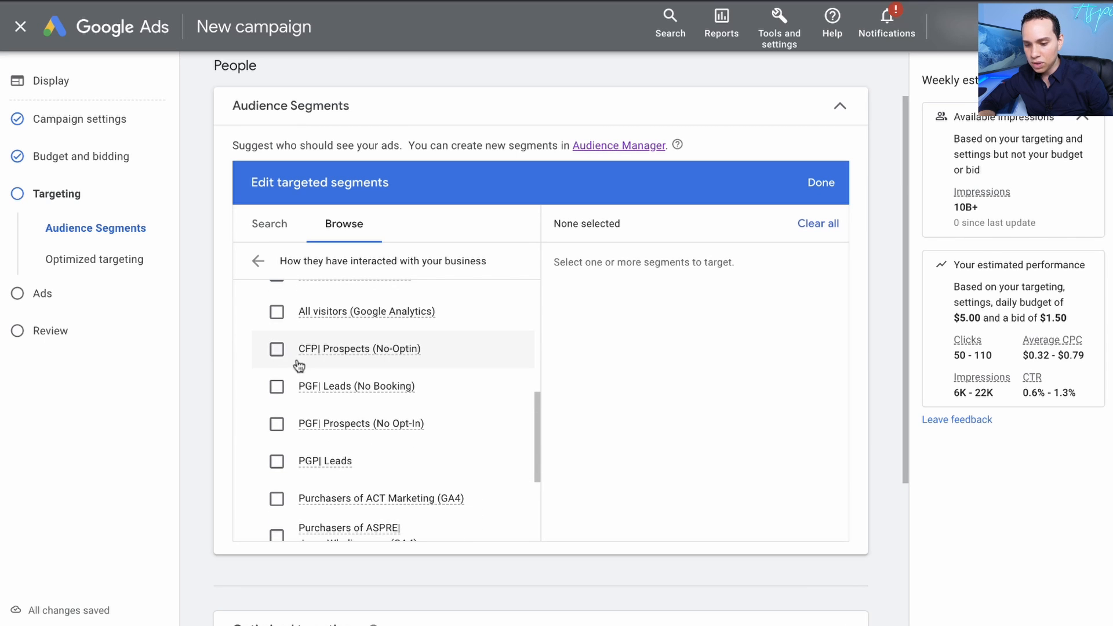
{"action": "left_click", "coordinate": [276, 350]}
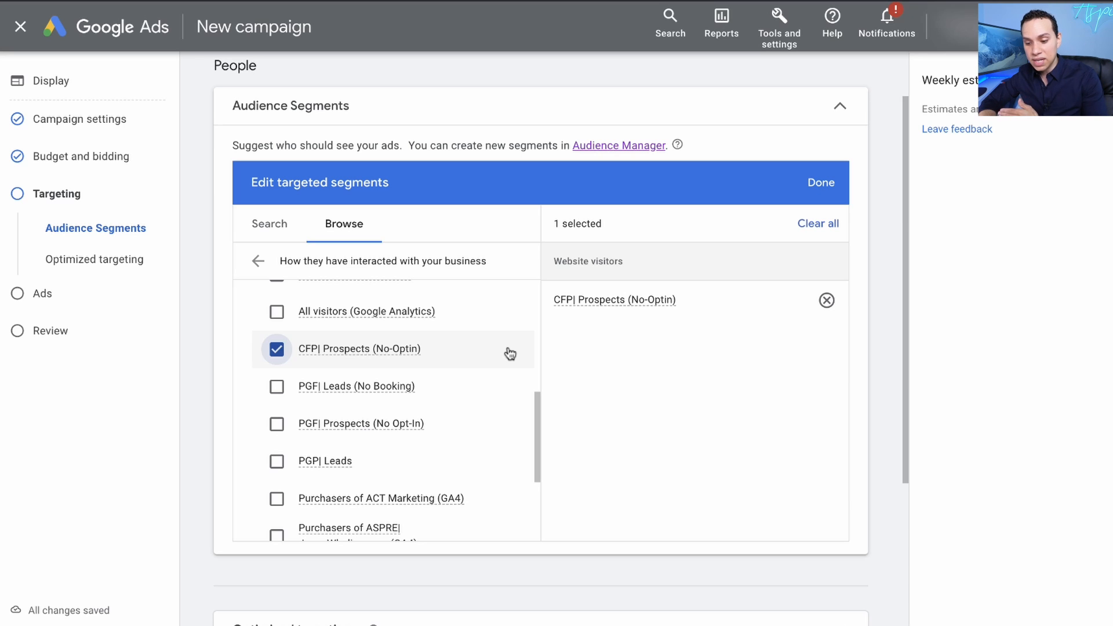
- Turn off optimized targeting for the ad group and continue to ad creation
{"action": "scroll", "coordinate": [510, 354], "scroll_direction": "down", "scroll_amount": 1}
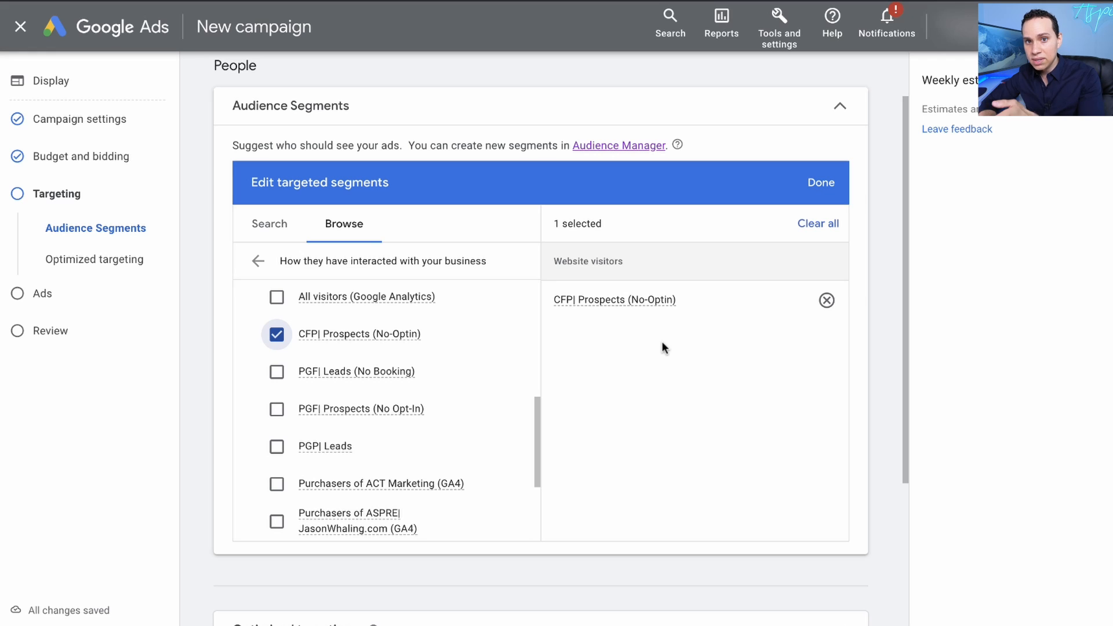
{"action": "scroll", "coordinate": [662, 340], "scroll_direction": "down", "scroll_amount": 4}
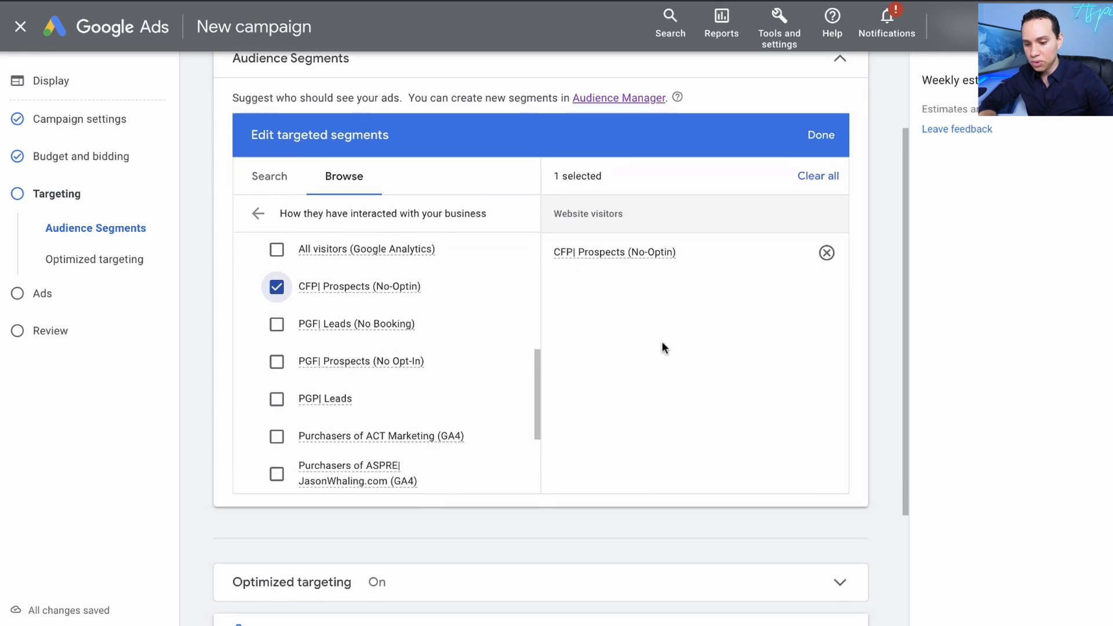
{"action": "left_click", "coordinate": [529, 415]}
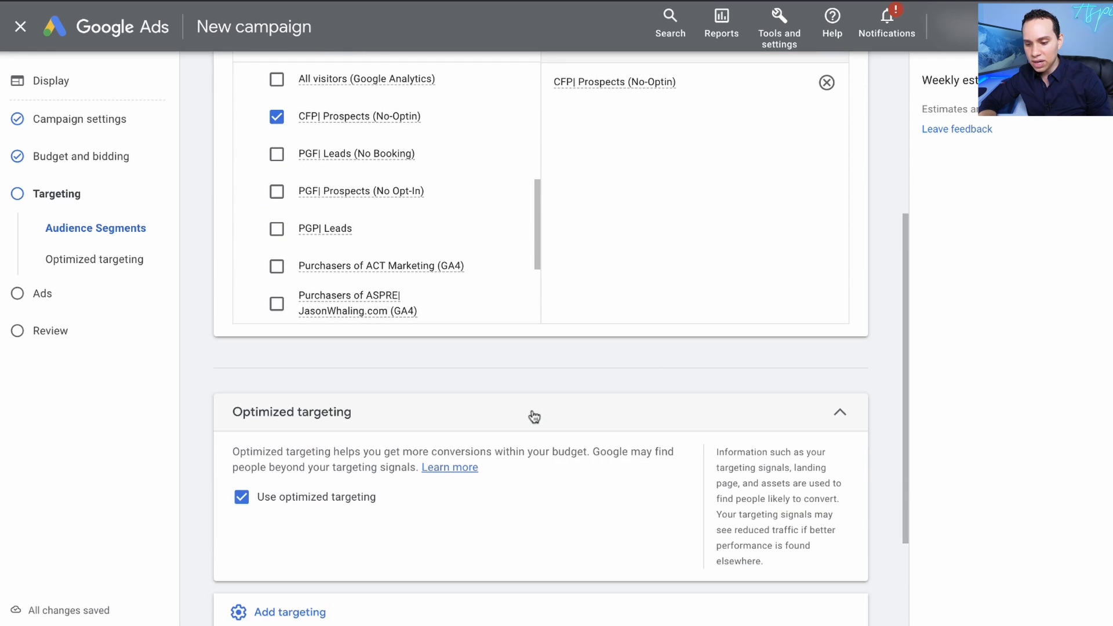
{"action": "left_click", "coordinate": [325, 425]}
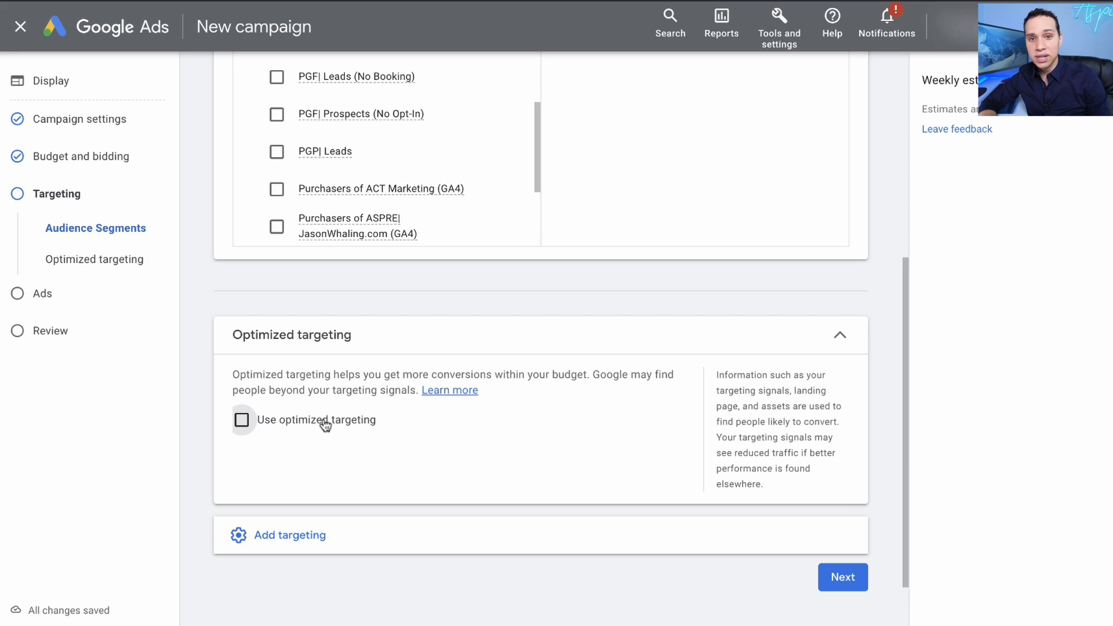
{"action": "scroll", "coordinate": [576, 220], "scroll_direction": "up", "scroll_amount": 3}
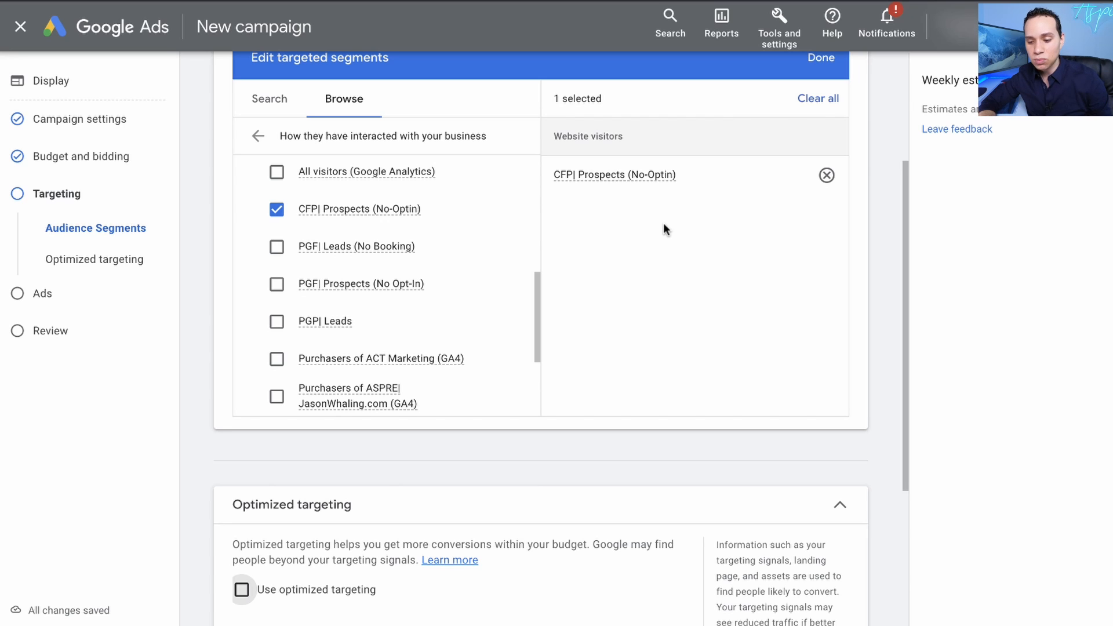
{"action": "scroll", "coordinate": [665, 228], "scroll_direction": "down", "scroll_amount": 2}
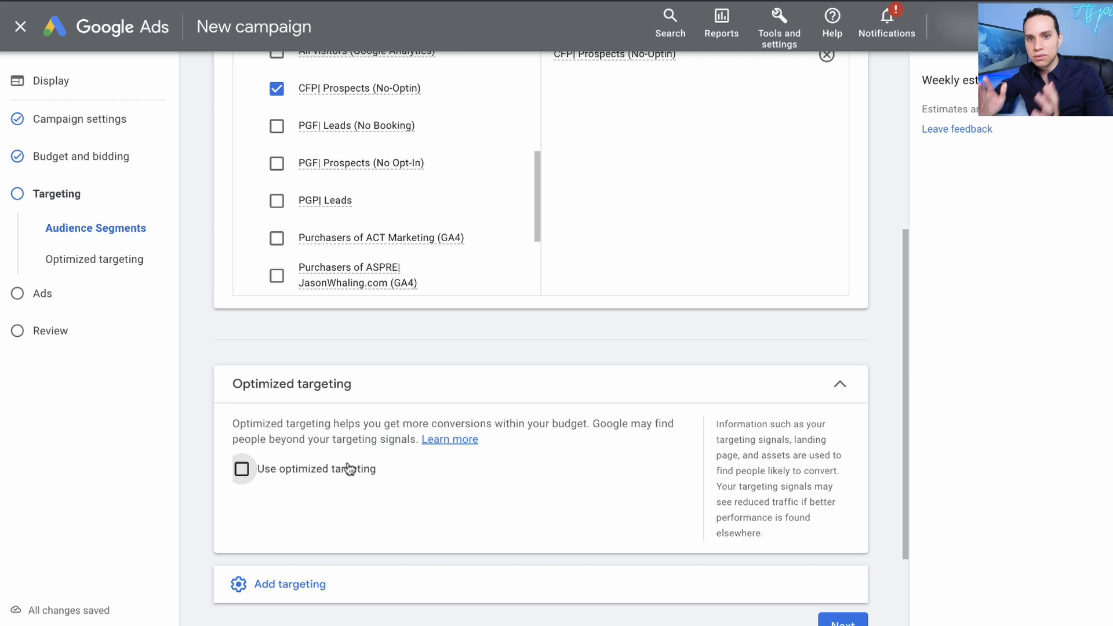
{"action": "scroll", "coordinate": [348, 469], "scroll_direction": "down", "scroll_amount": 2}
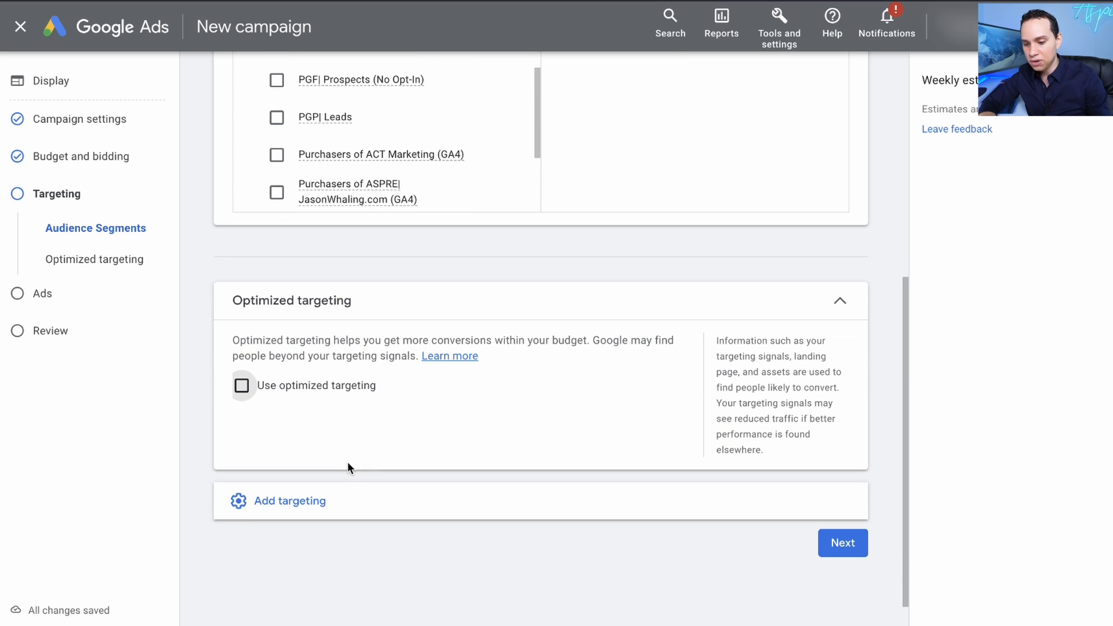
{"action": "left_click", "coordinate": [843, 544]}
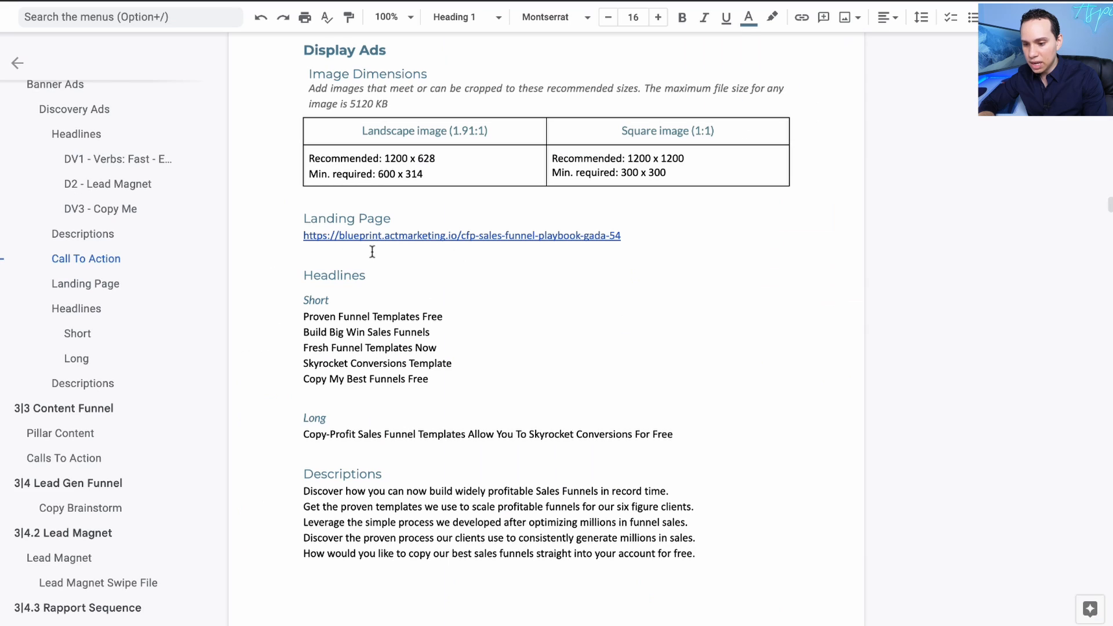
{"action": "left_click", "coordinate": [291, 237]}
{"action": "triple_click", "coordinate": [644, 240]}
{"action": "key", "text": "ctrl+c"}
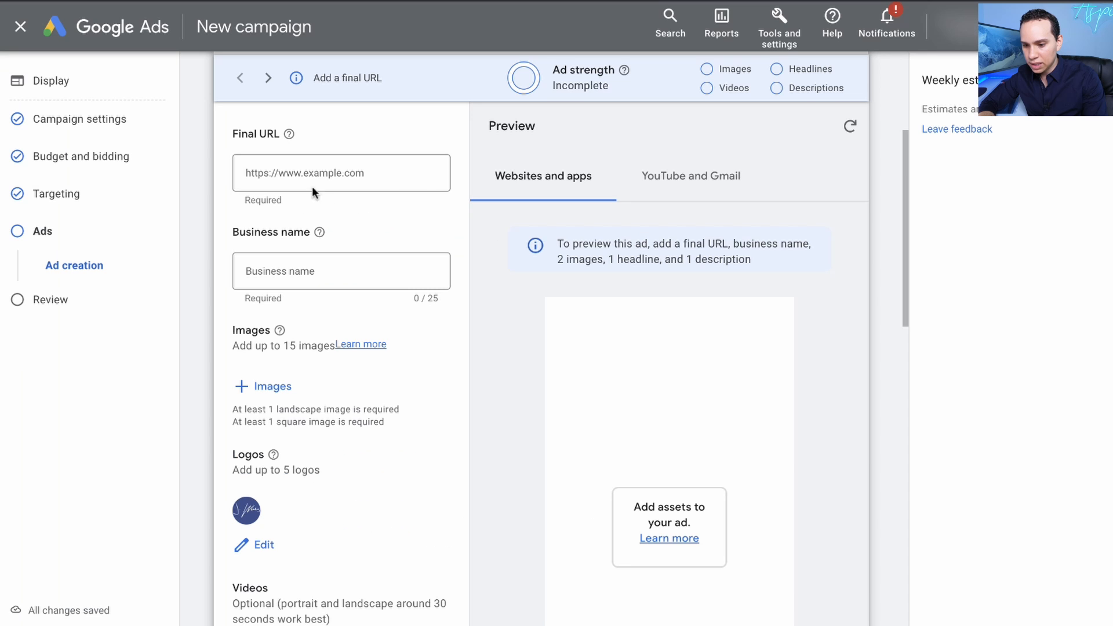
{"action": "left_click", "coordinate": [305, 169]}
{"action": "key", "text": "ctrl+v"}
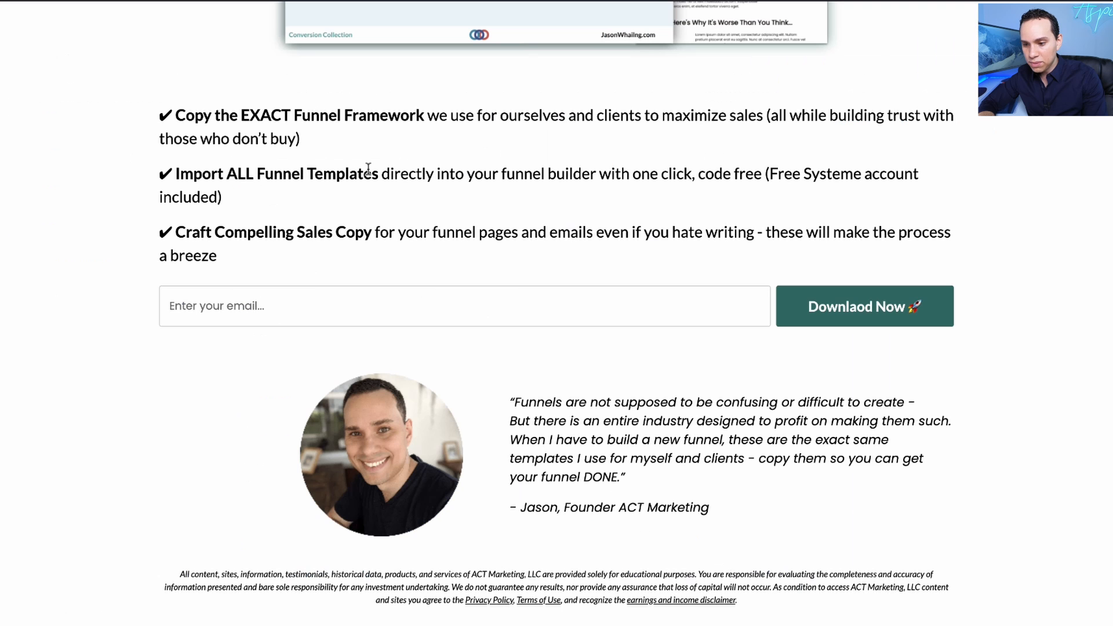
{"action": "scroll", "coordinate": [437, 288], "scroll_direction": "up", "scroll_amount": 10}
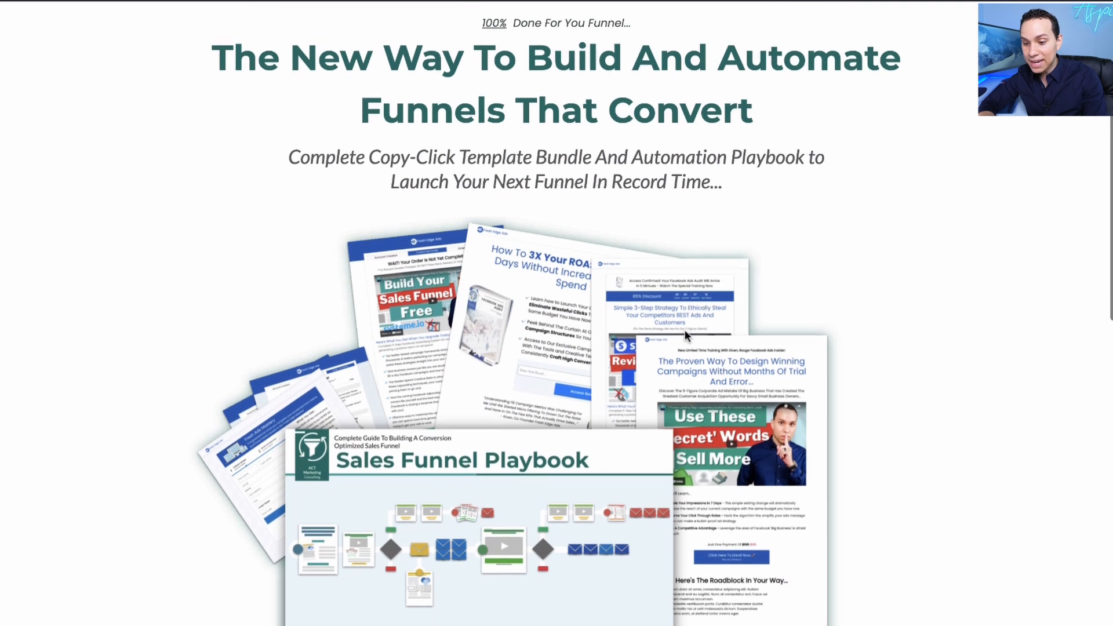
{"action": "scroll", "coordinate": [686, 335], "scroll_direction": "down", "scroll_amount": 1}
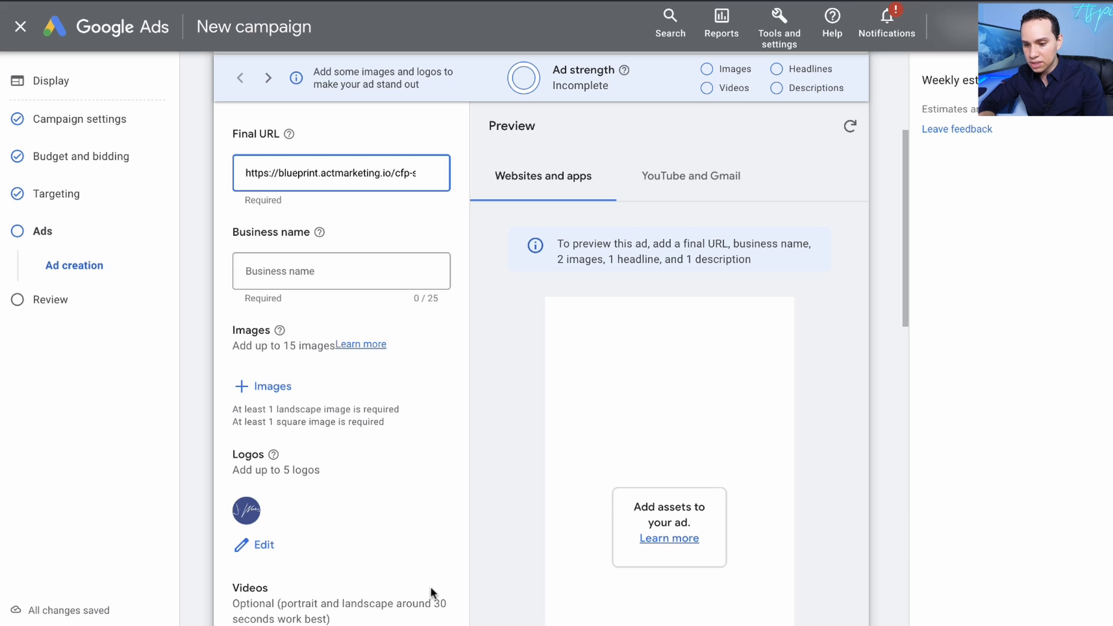
- Enter "ACT Marketing" as the ad's business name
{"action": "left_click", "coordinate": [354, 274]}
{"action": "type", "text": "ACT M"}
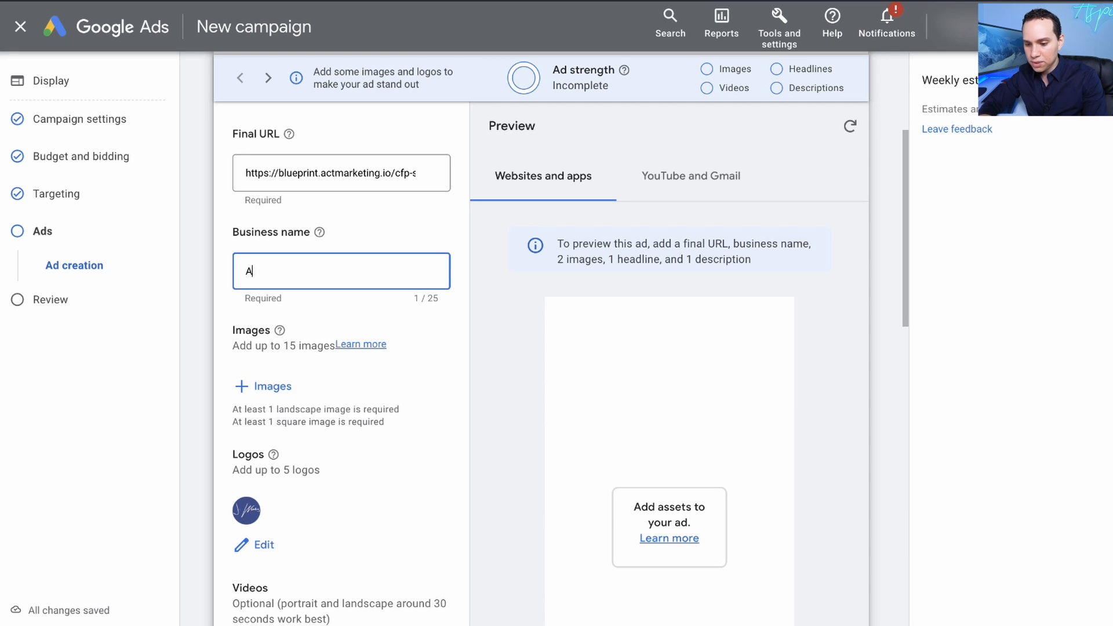
{"action": "type", "text": "arketing"}
- Start adding ad images from the asset library and select the three 1500 × 785 landscape CFP3|2 images featuring the presenter
{"action": "scroll", "coordinate": [412, 298], "scroll_direction": "down", "scroll_amount": 2}
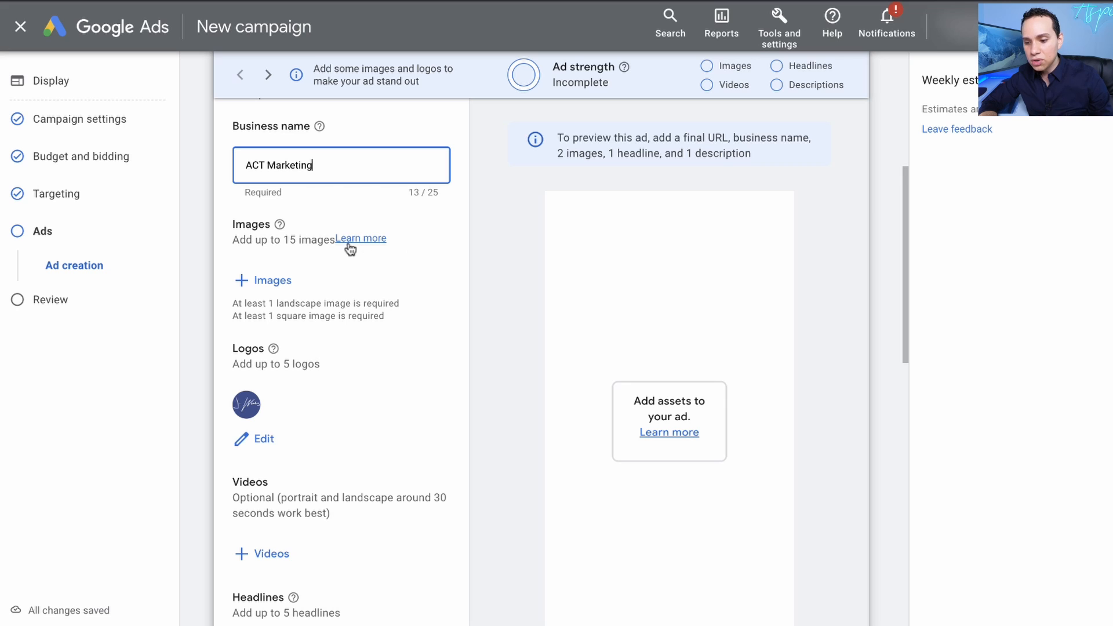
{"action": "left_click", "coordinate": [272, 281]}
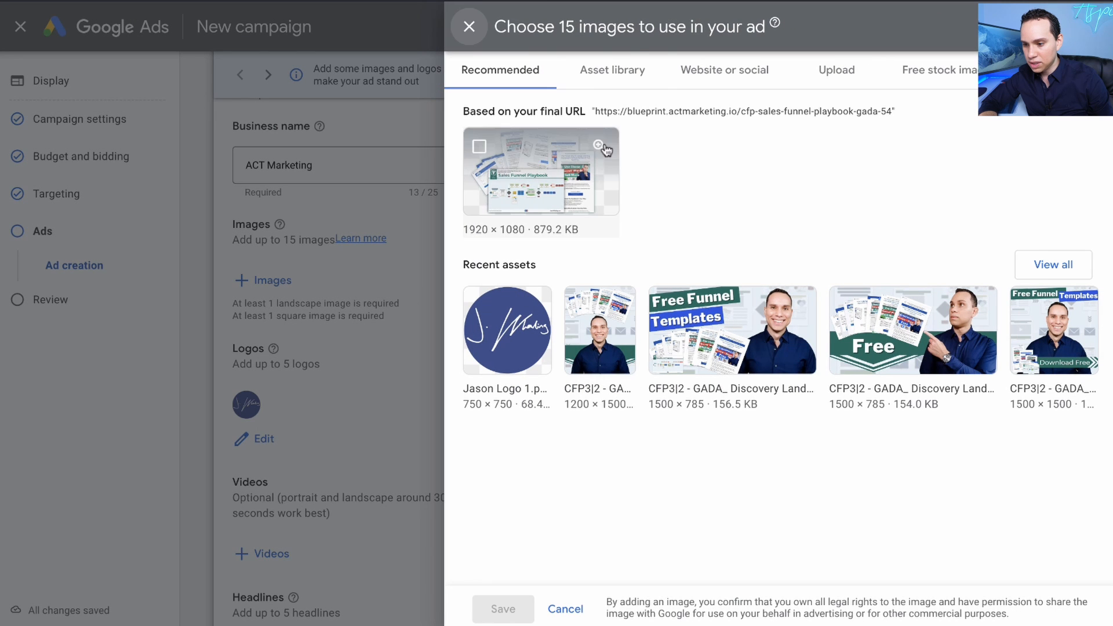
{"action": "left_click", "coordinate": [612, 70]}
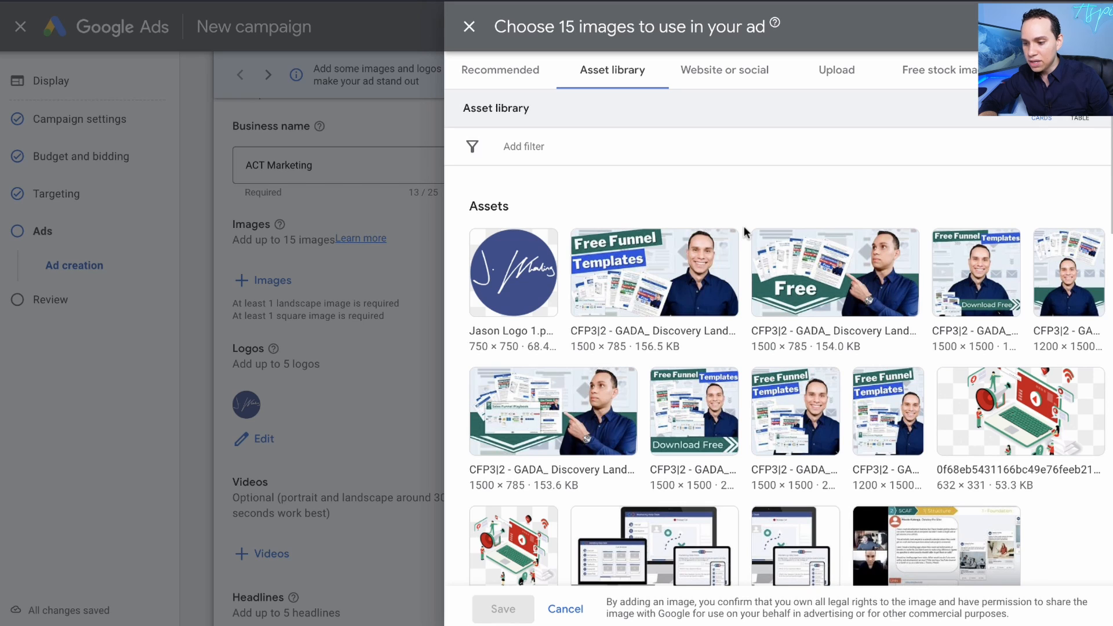
{"action": "scroll", "coordinate": [745, 232], "scroll_direction": "down", "scroll_amount": 15}
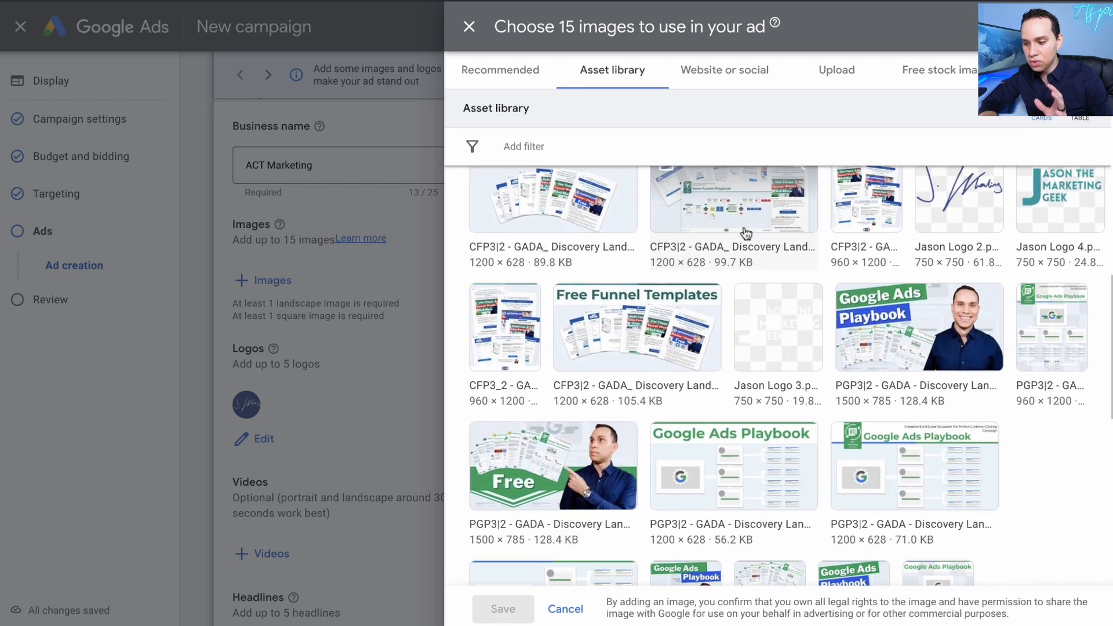
{"action": "scroll", "coordinate": [746, 233], "scroll_direction": "down", "scroll_amount": 6}
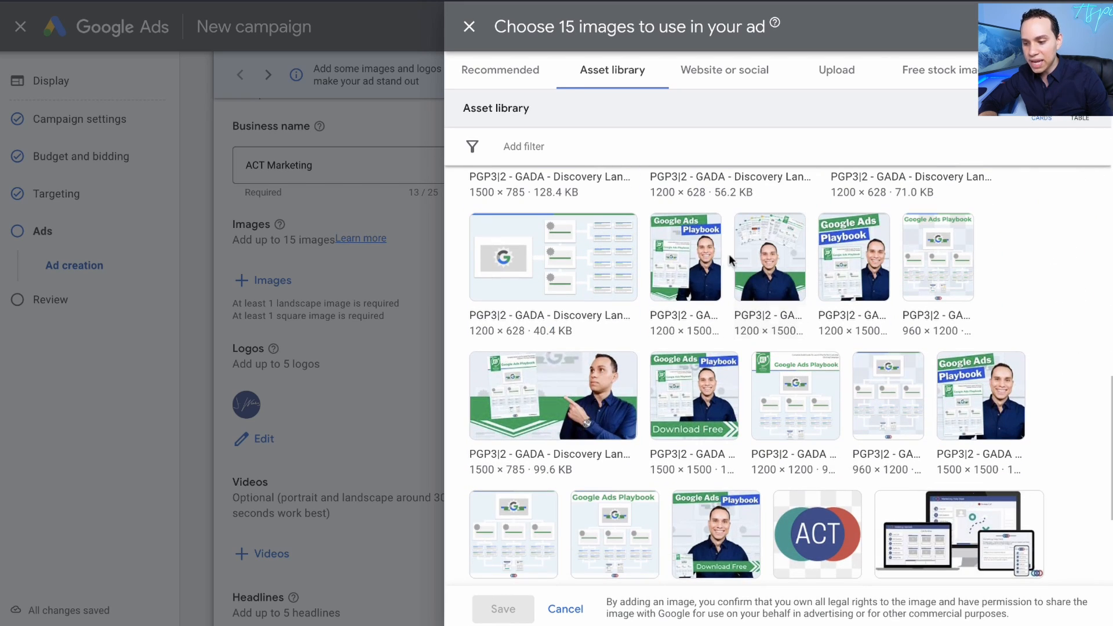
{"action": "scroll", "coordinate": [725, 265], "scroll_direction": "up", "scroll_amount": 3}
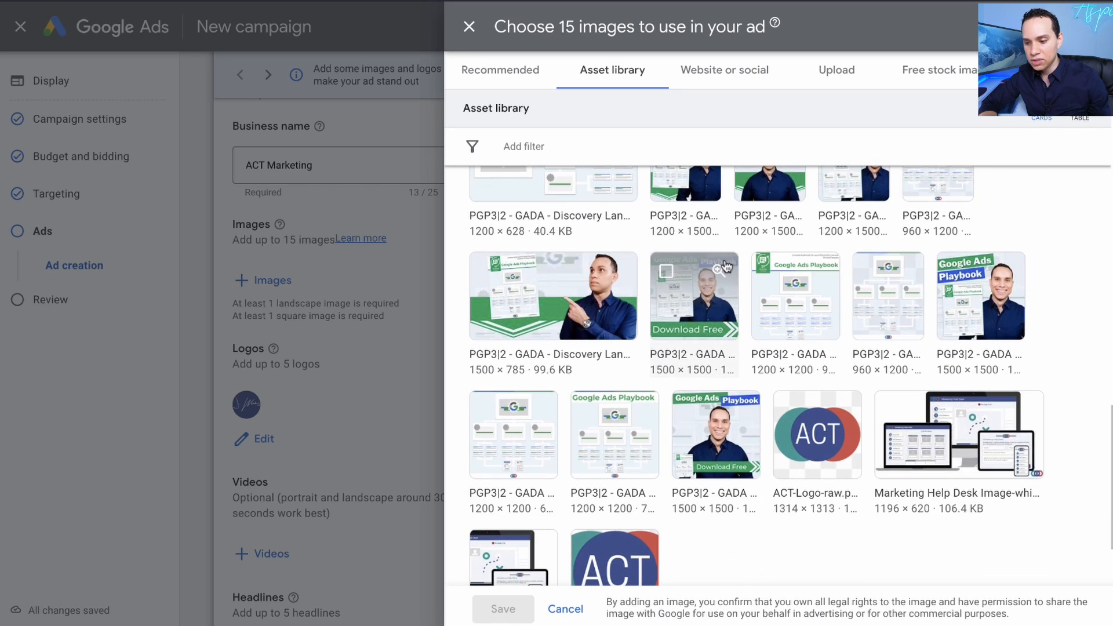
{"action": "scroll", "coordinate": [726, 266], "scroll_direction": "up", "scroll_amount": 10}
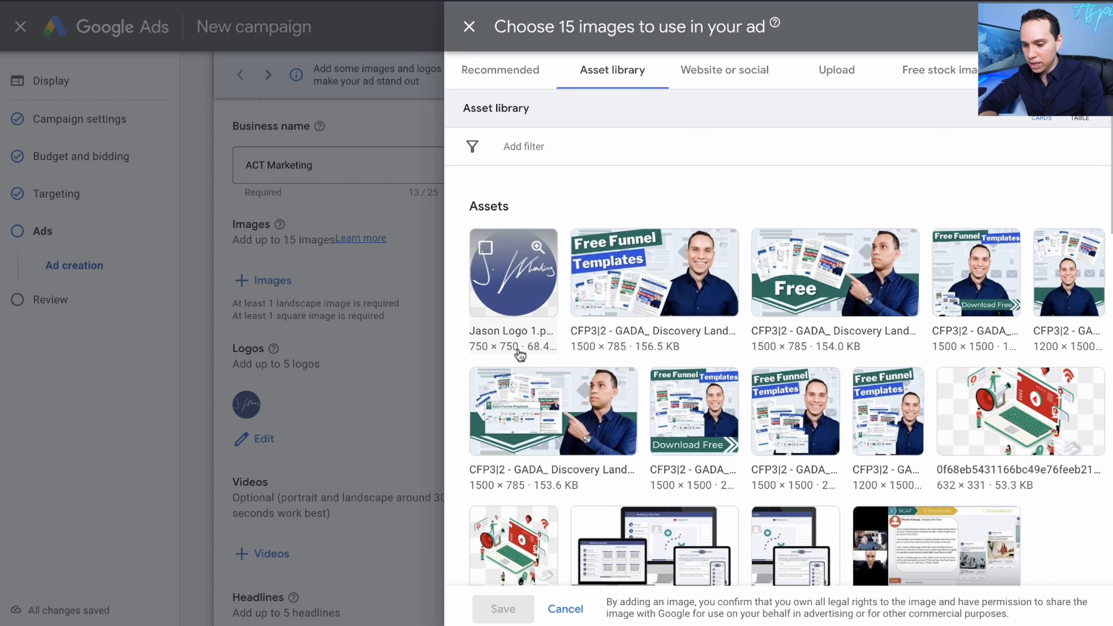
{"action": "left_click", "coordinate": [484, 390]}
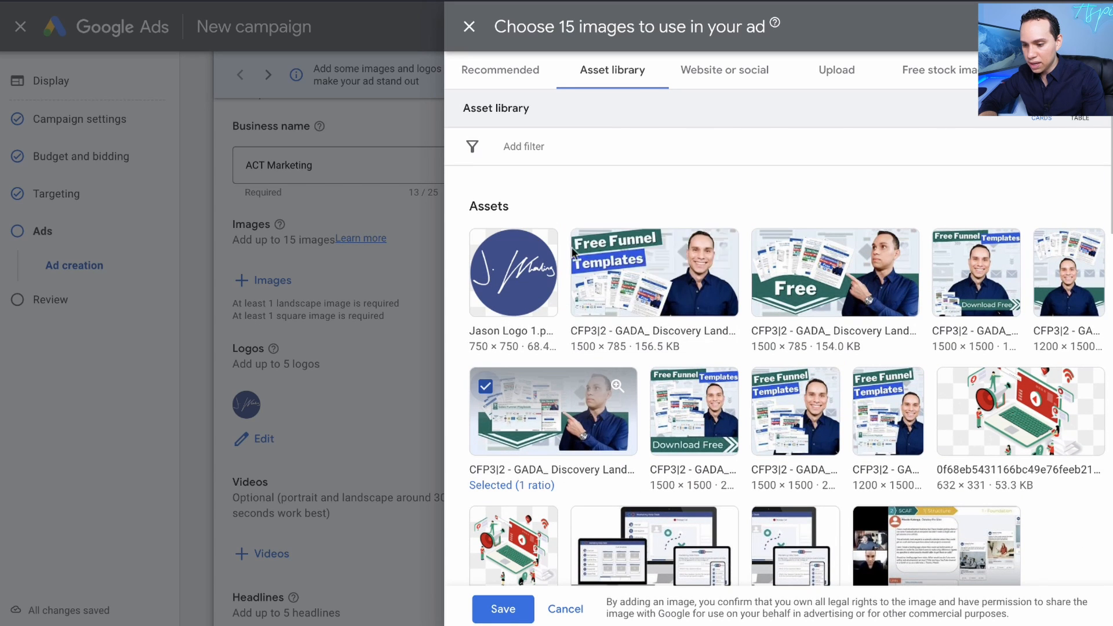
{"action": "left_click", "coordinate": [587, 247]}
{"action": "left_click", "coordinate": [768, 247]}
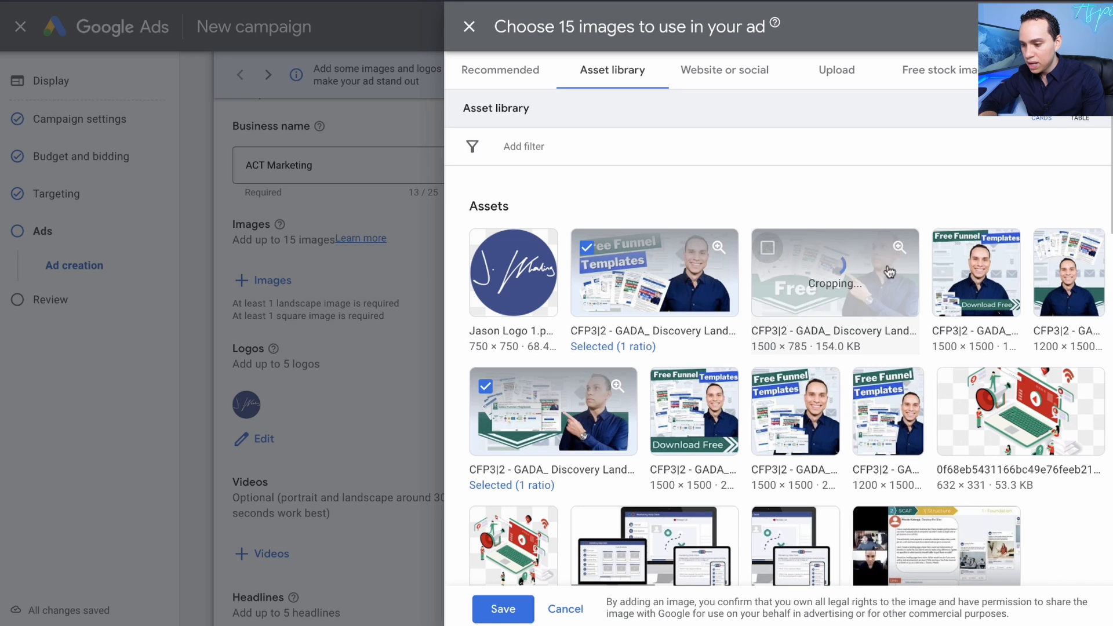
- Select the three square and two vertical CFP3|2 presenter images, compare with the landing page, and save the image selection
{"action": "left_click", "coordinate": [1049, 251]}
{"action": "left_click", "coordinate": [949, 247]}
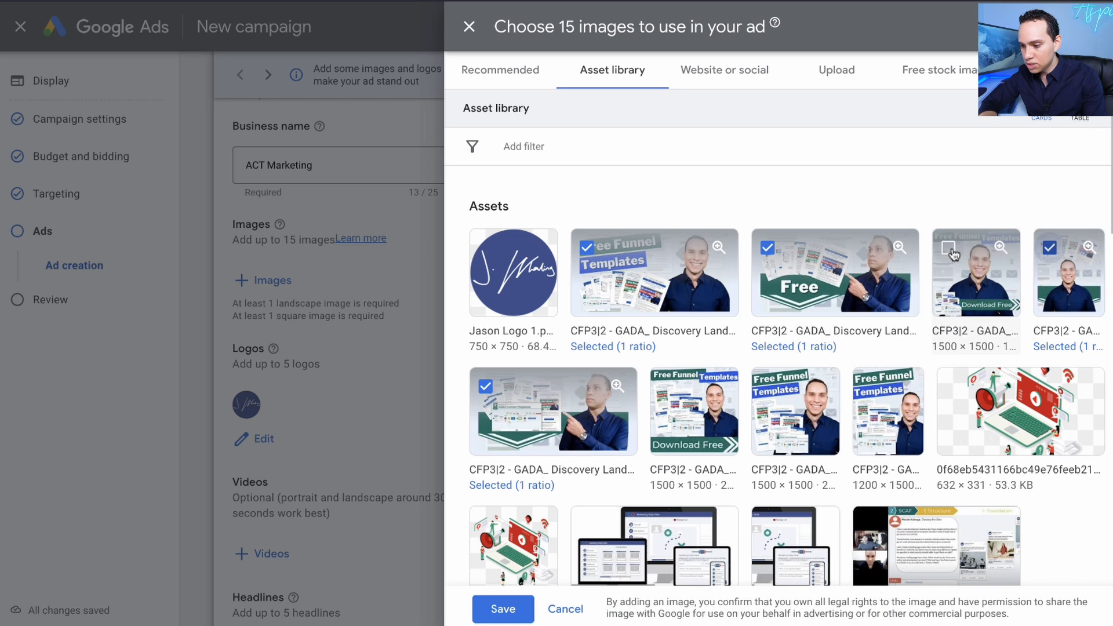
{"action": "left_click", "coordinate": [868, 386]}
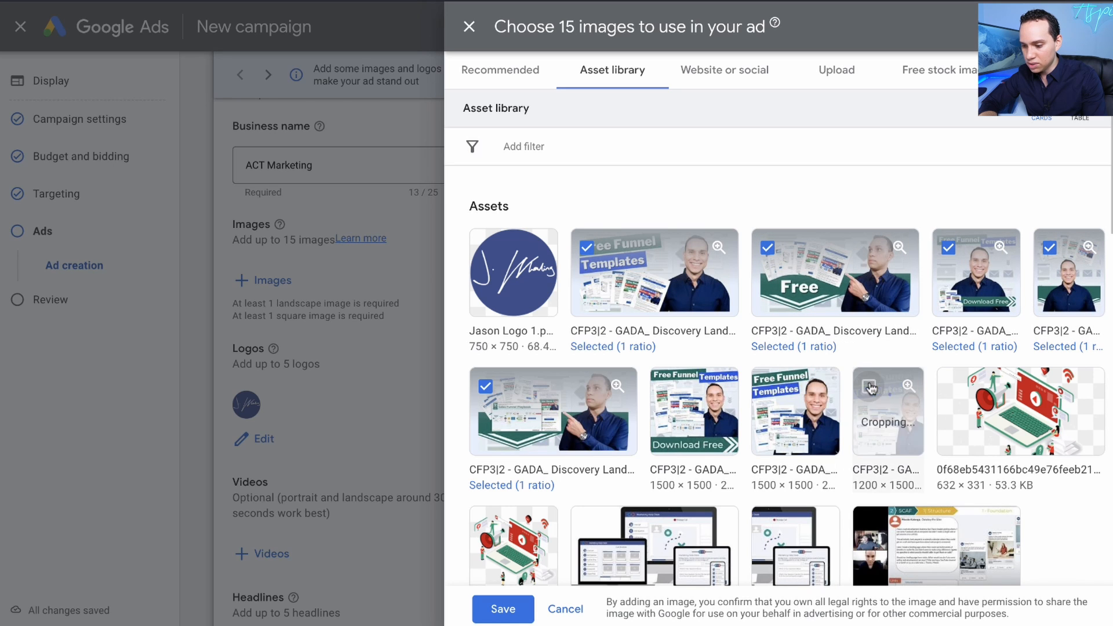
{"action": "left_click", "coordinate": [768, 388]}
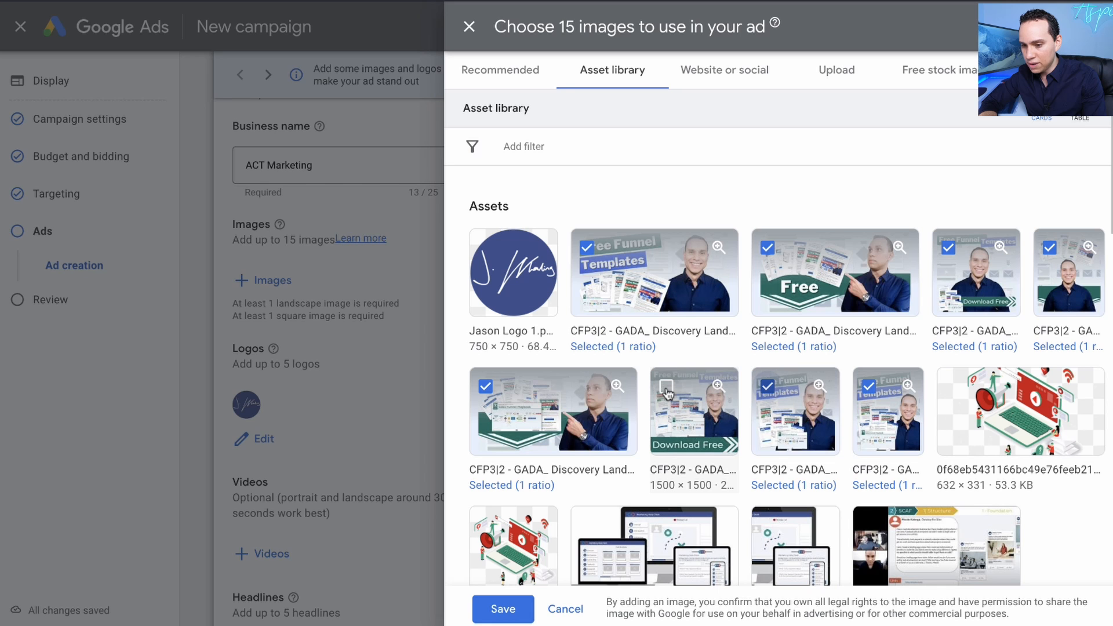
{"action": "left_click", "coordinate": [666, 387]}
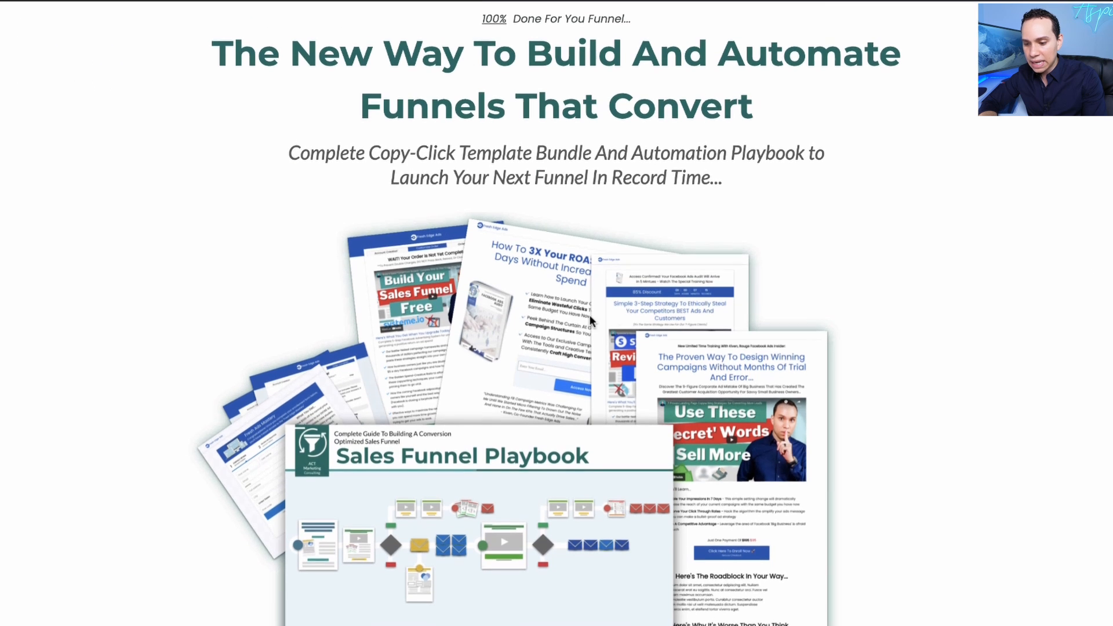
{"action": "scroll", "coordinate": [627, 313], "scroll_direction": "down", "scroll_amount": 5}
{"action": "scroll", "coordinate": [628, 313], "scroll_direction": "up", "scroll_amount": 1}
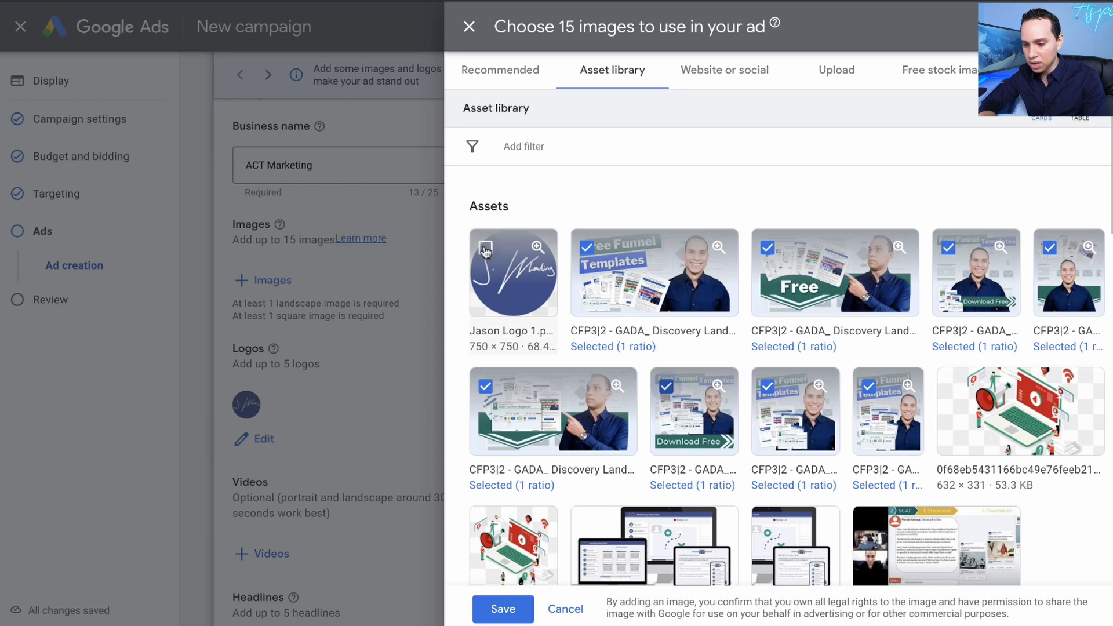
{"action": "left_click", "coordinate": [504, 610]}
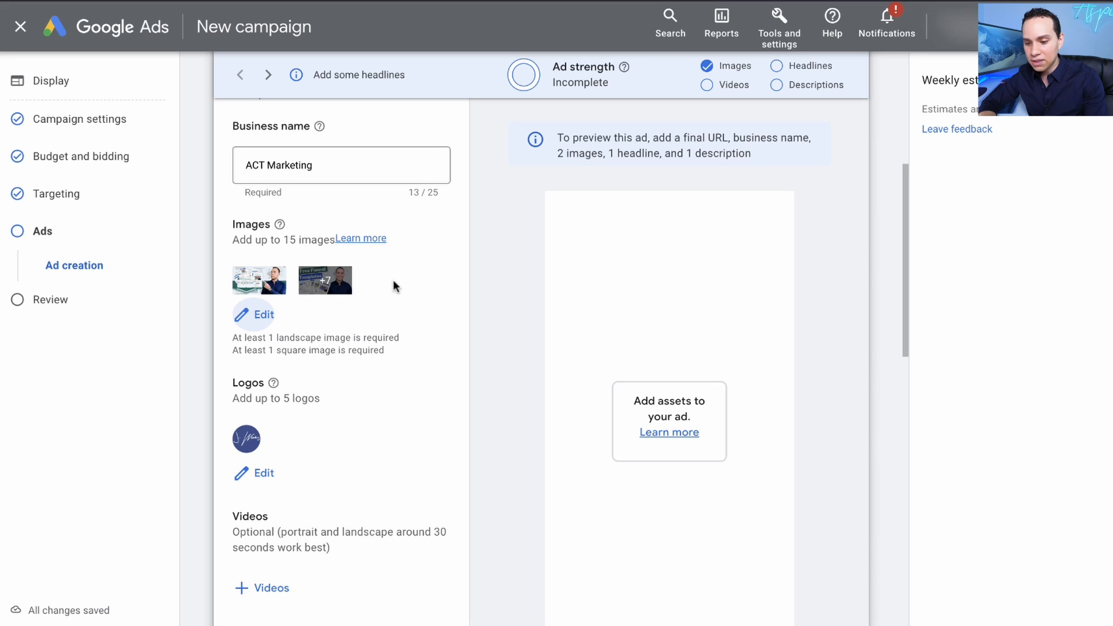
- Fill in the ad's five short headlines, long headline and five descriptions using the Display Ads copy in the Google Docs document
{"action": "scroll", "coordinate": [393, 279], "scroll_direction": "down", "scroll_amount": 3}
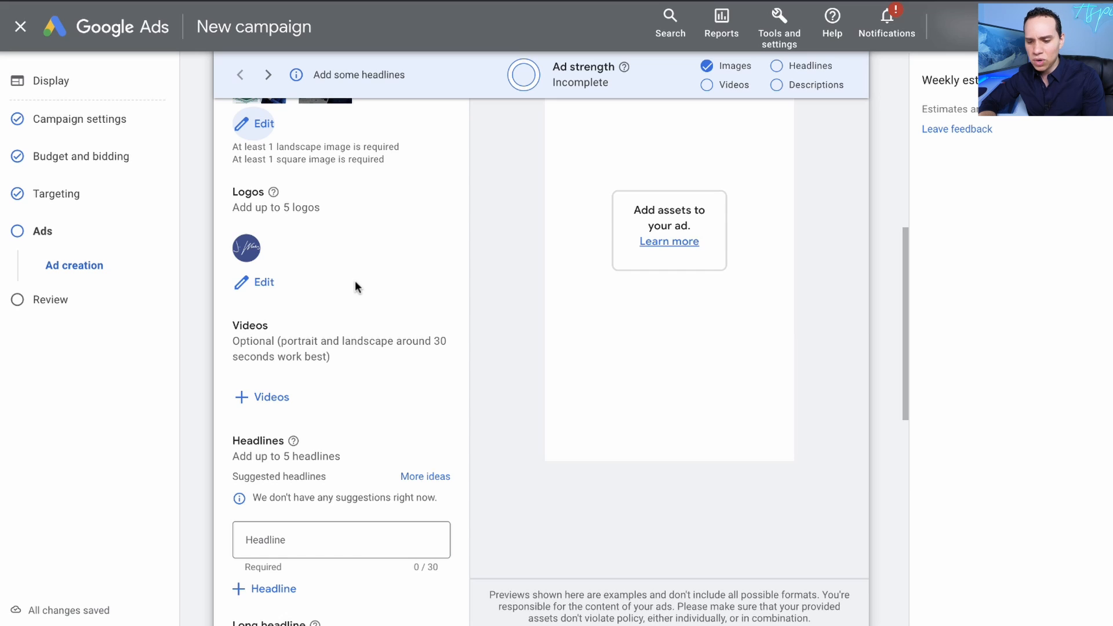
{"action": "scroll", "coordinate": [356, 286], "scroll_direction": "down", "scroll_amount": 5}
{"action": "scroll", "coordinate": [355, 284], "scroll_direction": "up", "scroll_amount": 2}
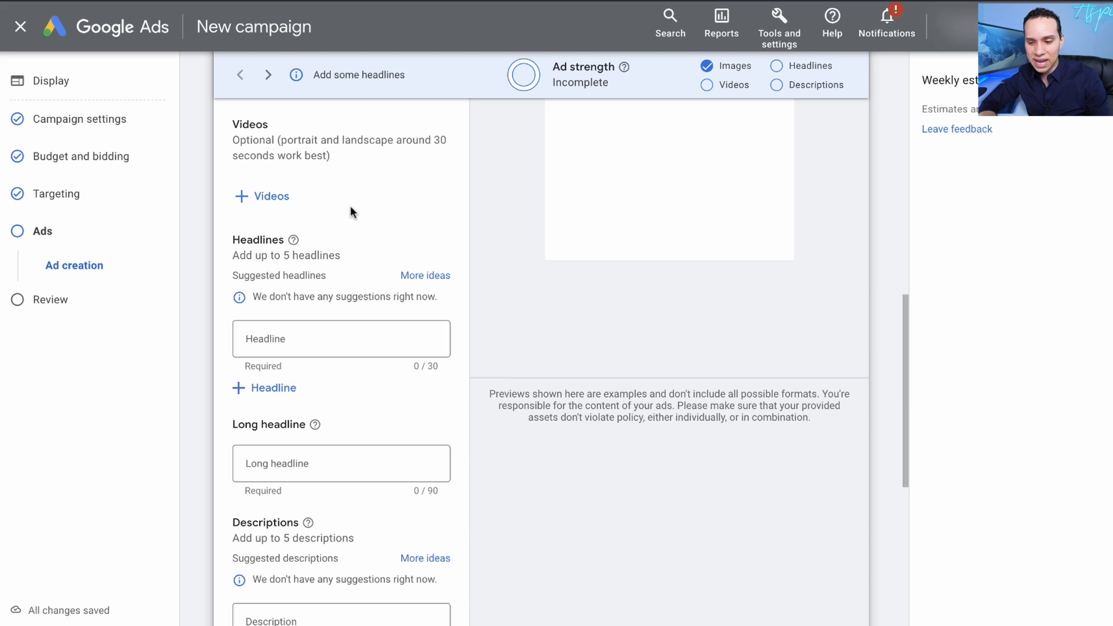
{"action": "scroll", "coordinate": [350, 209], "scroll_direction": "down", "scroll_amount": 2}
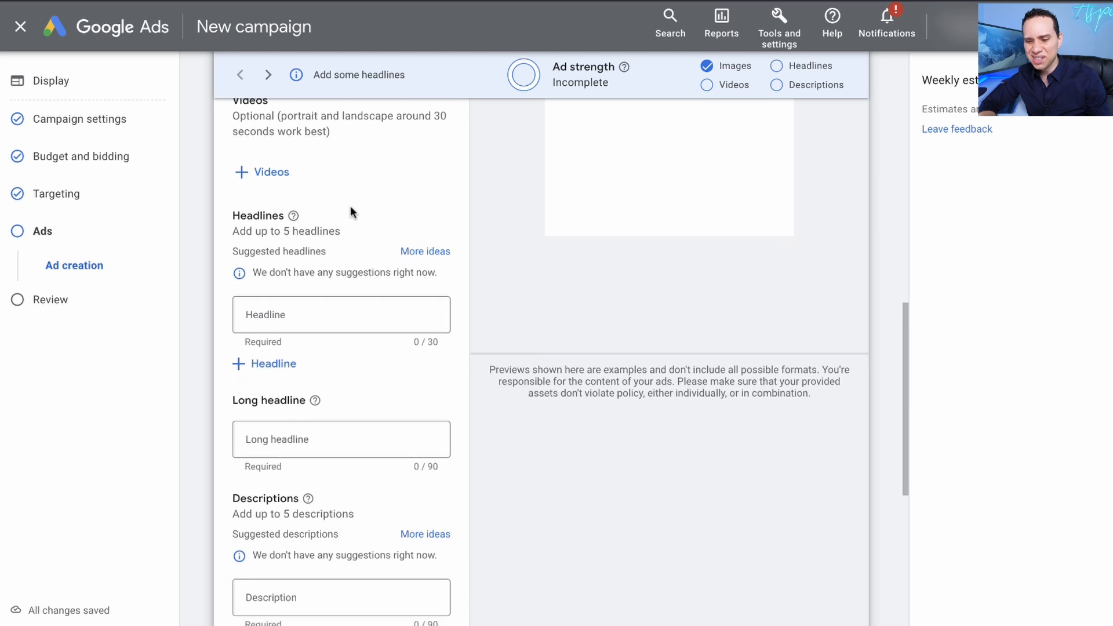
{"action": "scroll", "coordinate": [350, 212], "scroll_direction": "down", "scroll_amount": 1}
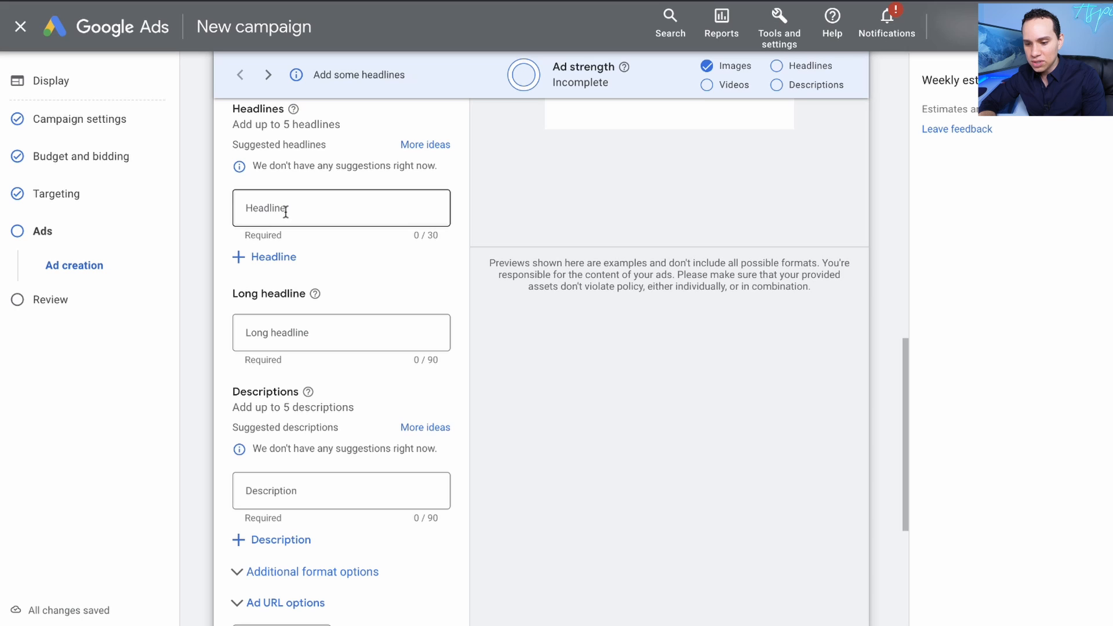
{"action": "key", "text": "ctrl+Tab"}
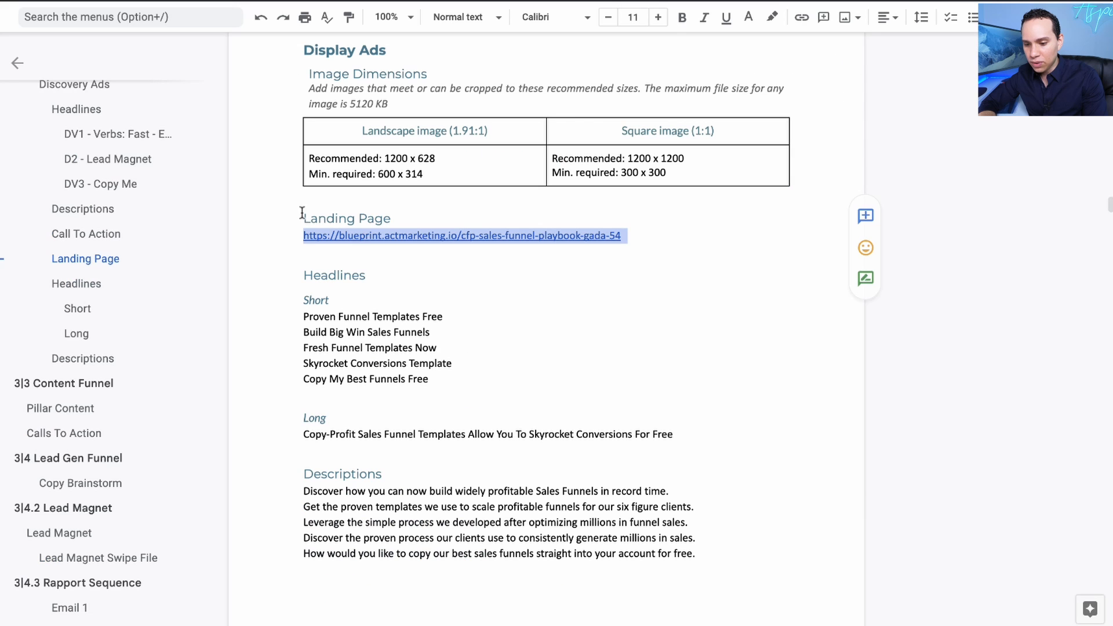
{"action": "left_click", "coordinate": [303, 327]}
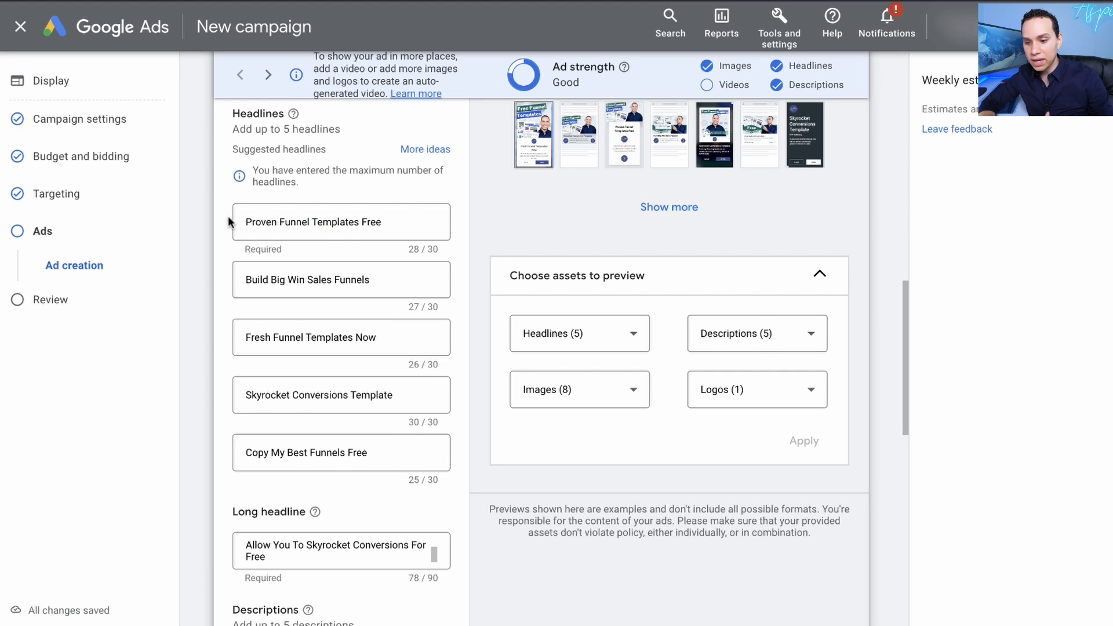
{"action": "scroll", "coordinate": [228, 216], "scroll_direction": "down", "scroll_amount": 4}
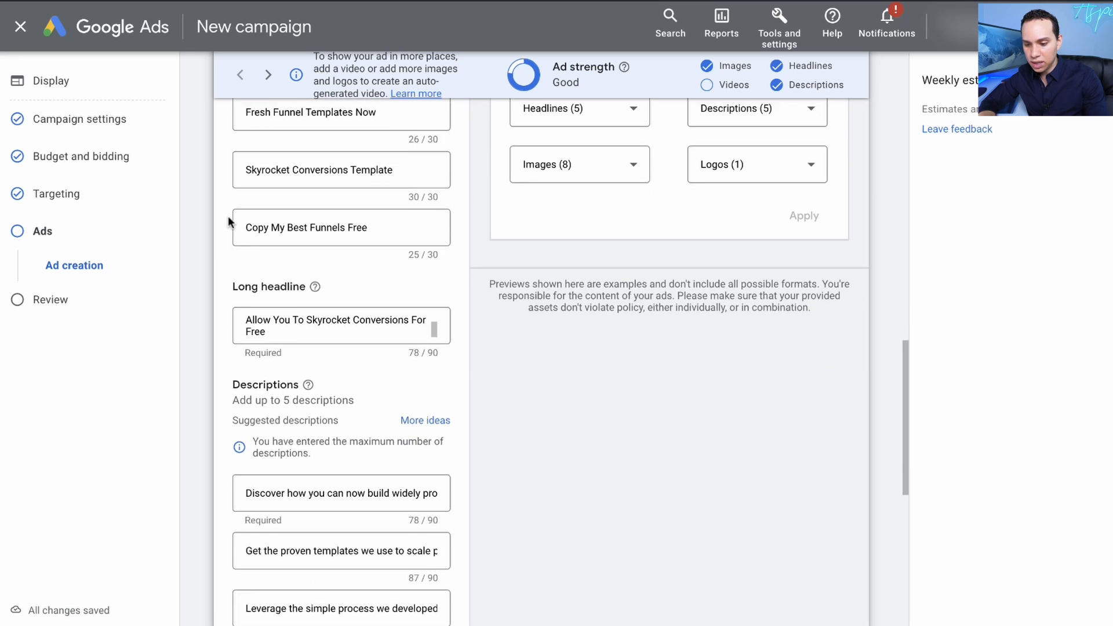
- Review the entered ad copy and examine the responsive display ad's preview formats one after another
{"action": "scroll", "coordinate": [273, 326], "scroll_direction": "down", "scroll_amount": 4}
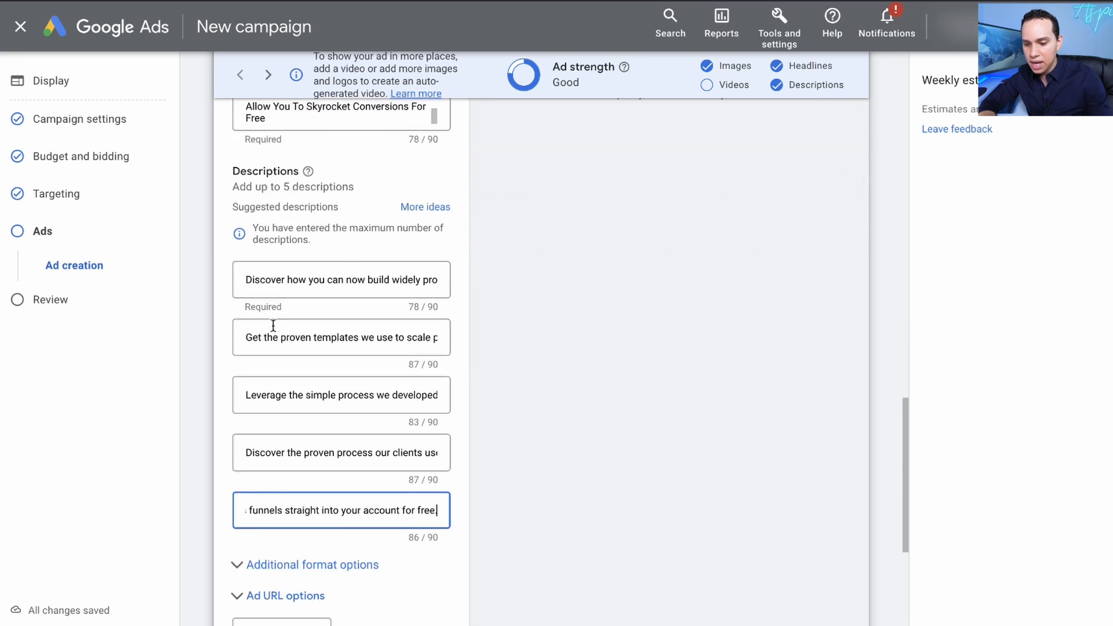
{"action": "scroll", "coordinate": [335, 477], "scroll_direction": "up", "scroll_amount": 9}
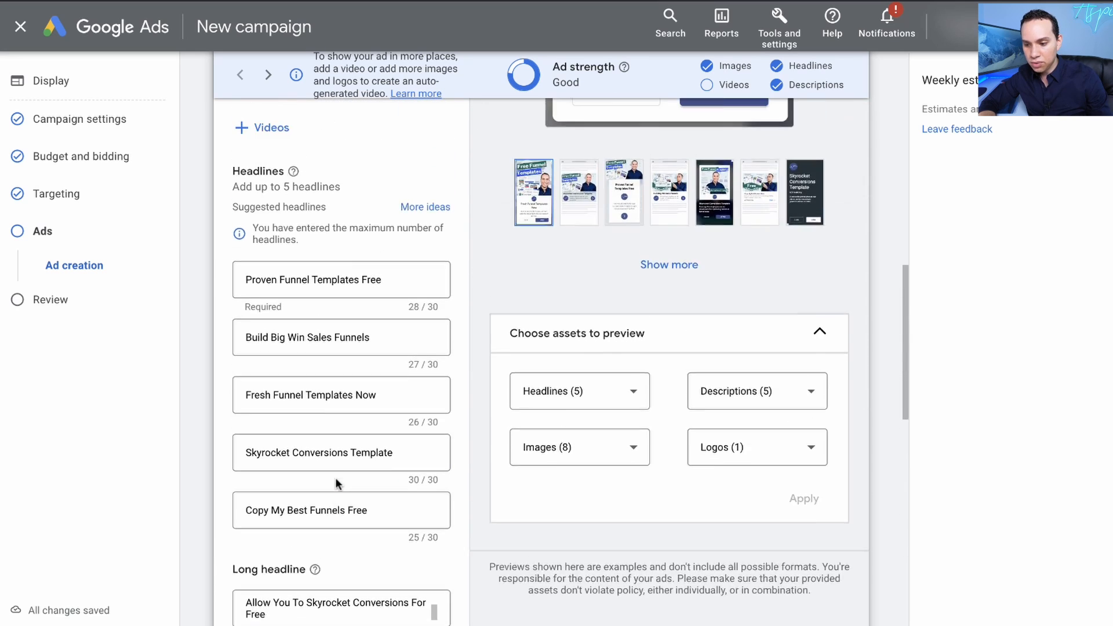
{"action": "scroll", "coordinate": [335, 477], "scroll_direction": "up", "scroll_amount": 8}
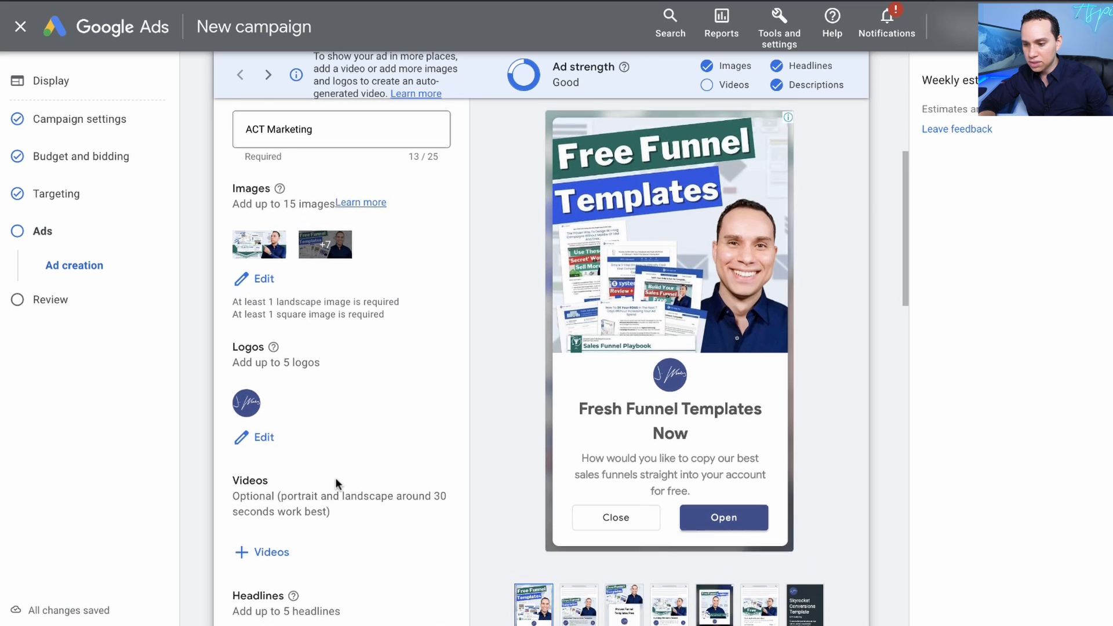
{"action": "scroll", "coordinate": [335, 479], "scroll_direction": "down", "scroll_amount": 1}
{"action": "left_click", "coordinate": [578, 586]}
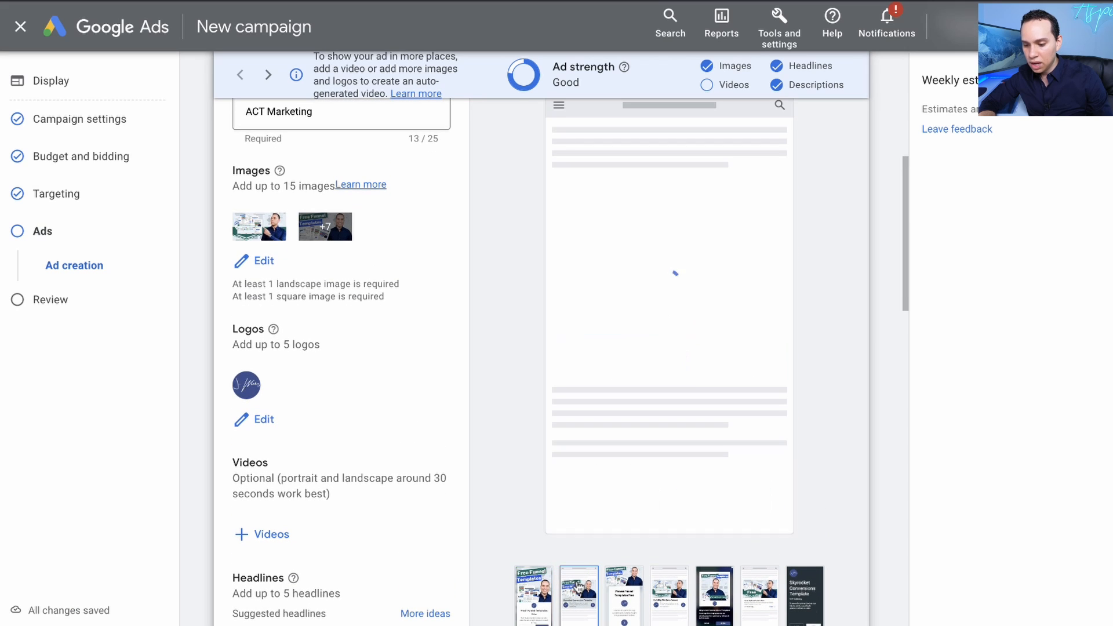
{"action": "left_click", "coordinate": [624, 591]}
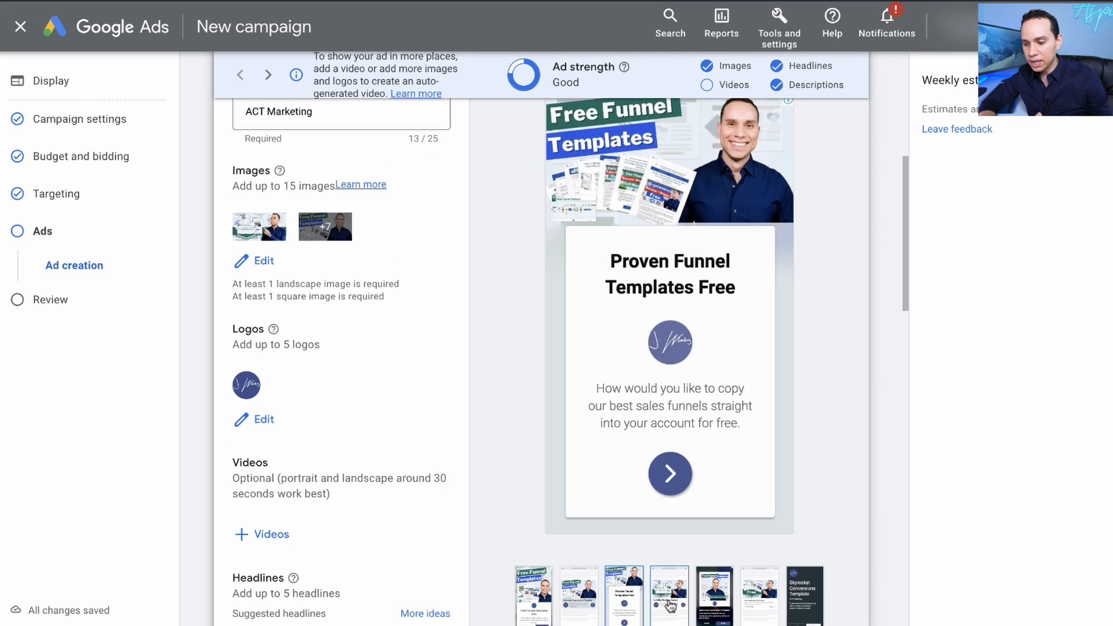
{"action": "left_click", "coordinate": [669, 603]}
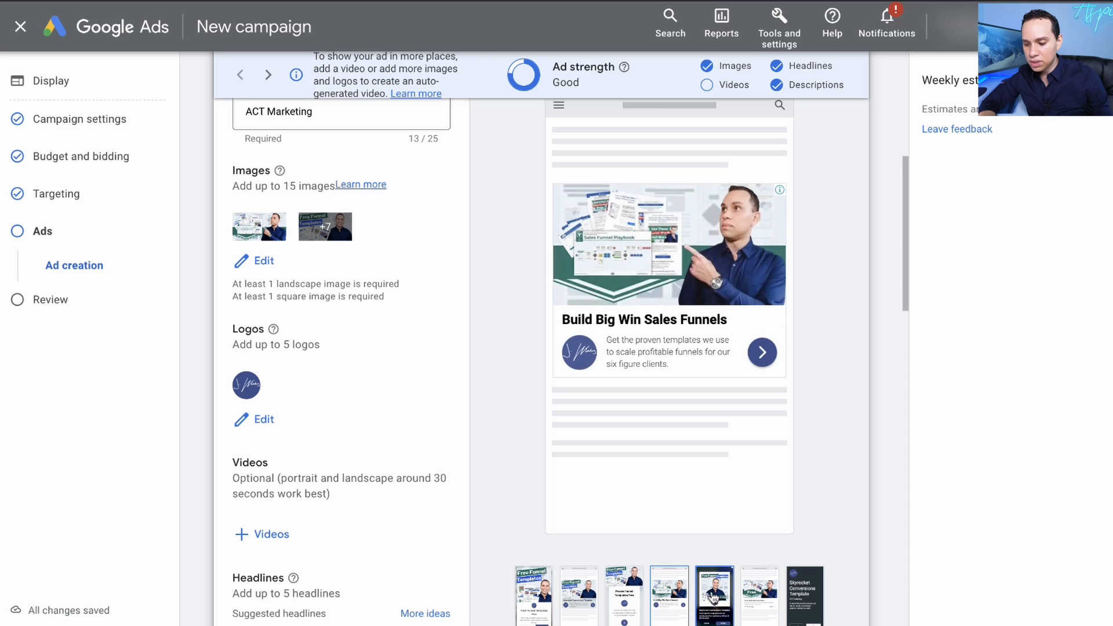
{"action": "left_click", "coordinate": [714, 598]}
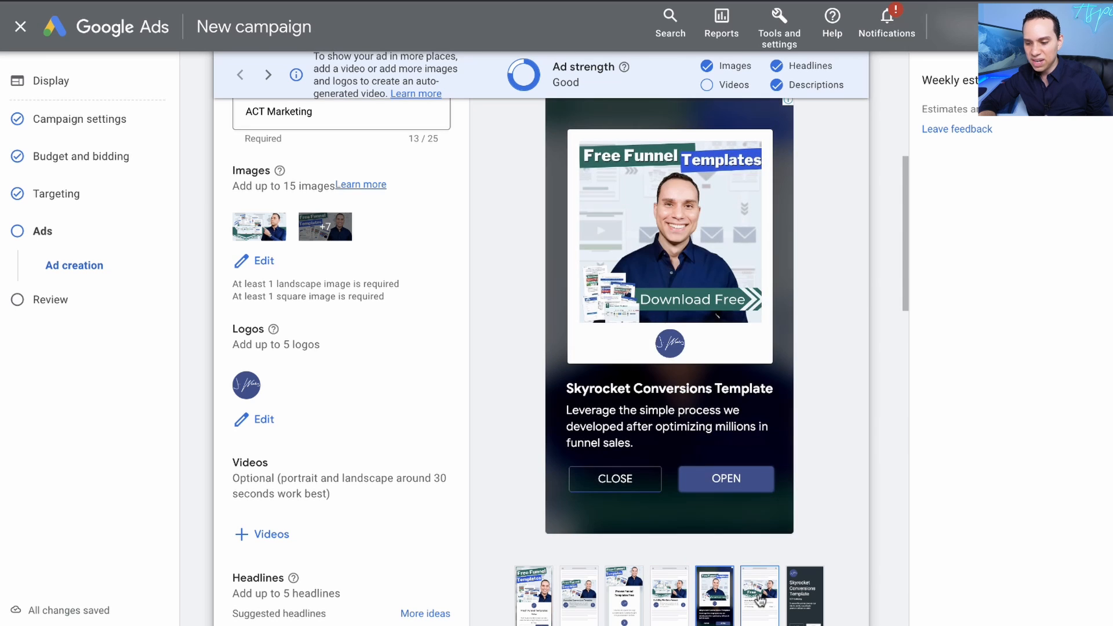
{"action": "left_click", "coordinate": [760, 601]}
{"action": "left_click", "coordinate": [803, 597]}
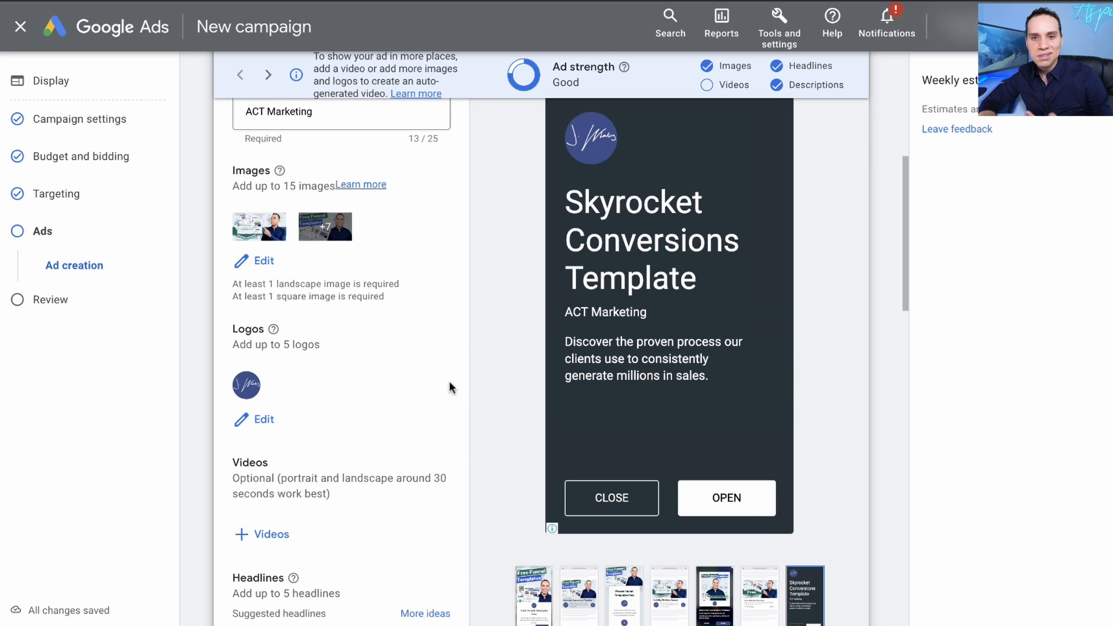
{"action": "scroll", "coordinate": [483, 357], "scroll_direction": "down", "scroll_amount": 1}
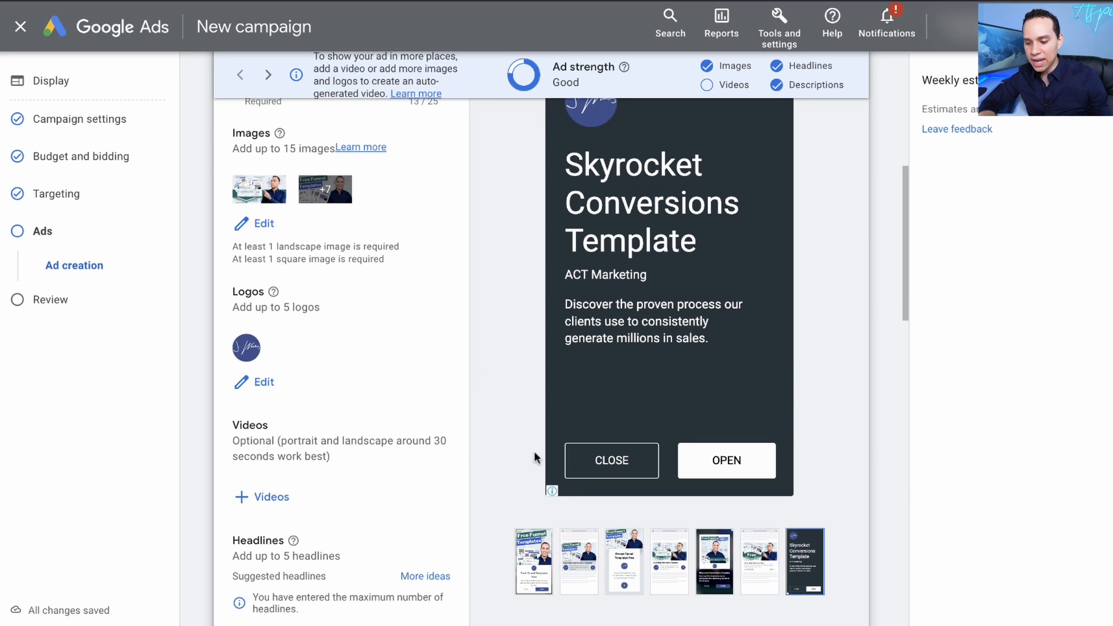
{"action": "left_click", "coordinate": [568, 568]}
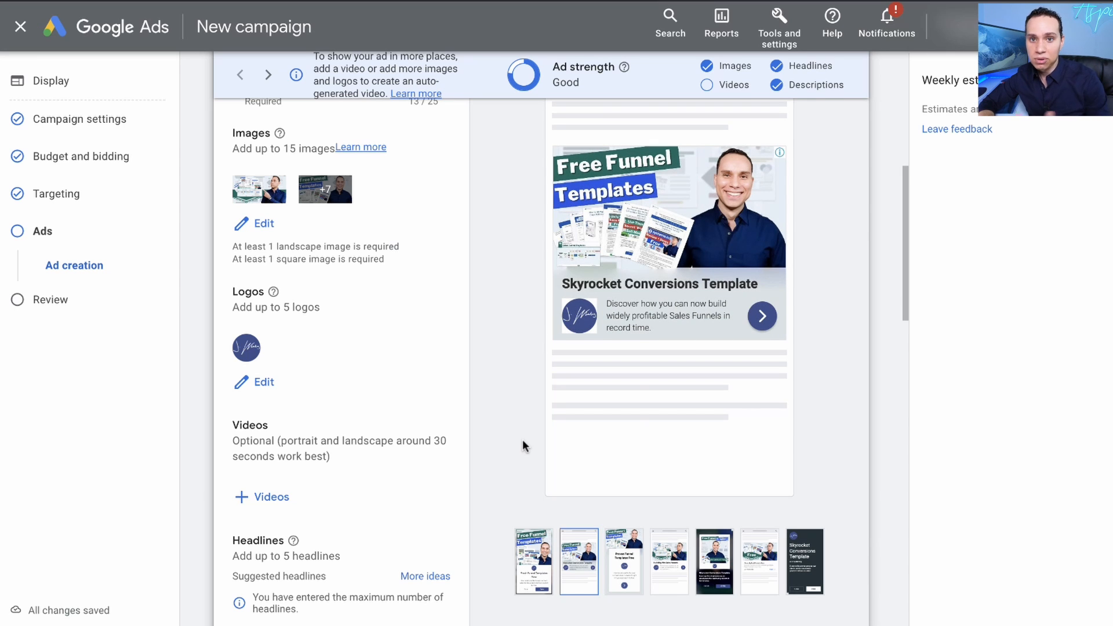
{"action": "scroll", "coordinate": [524, 362], "scroll_direction": "up", "scroll_amount": 1}
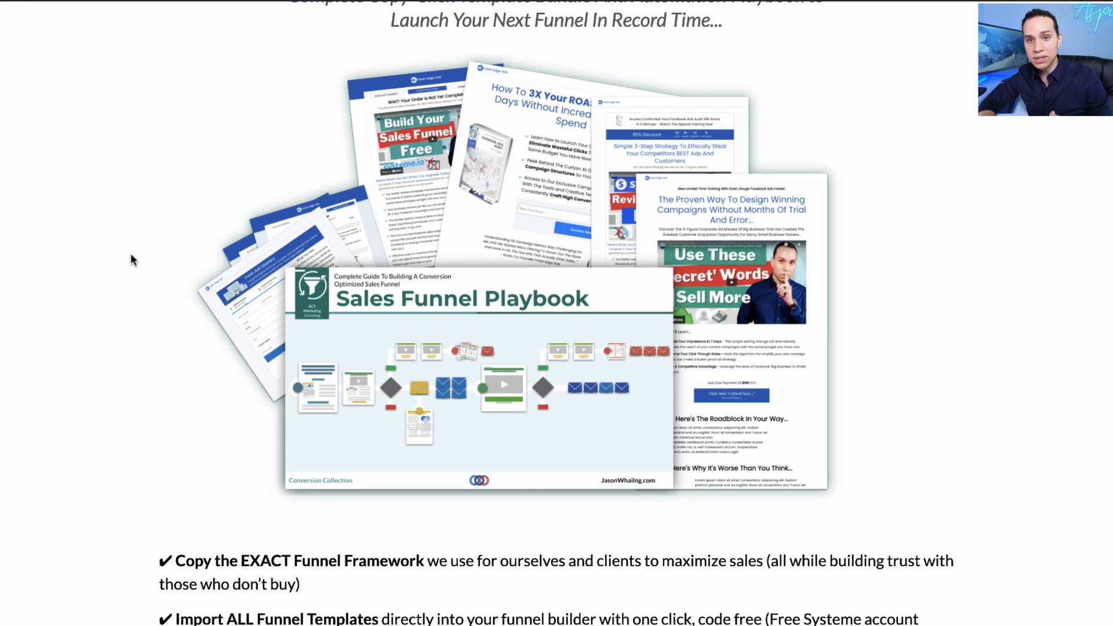
- Examine the landing page's headline, playbook image, bullet points and email form for consistency with the ad
{"action": "scroll", "coordinate": [131, 252], "scroll_direction": "up", "scroll_amount": 4}
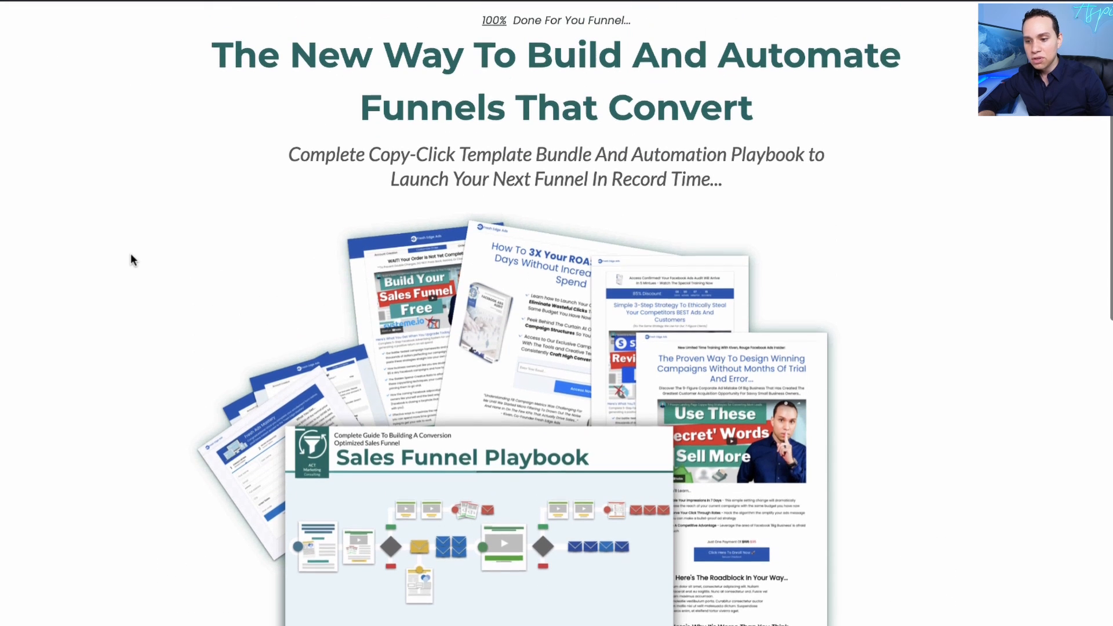
{"action": "scroll", "coordinate": [131, 254], "scroll_direction": "down", "scroll_amount": 4}
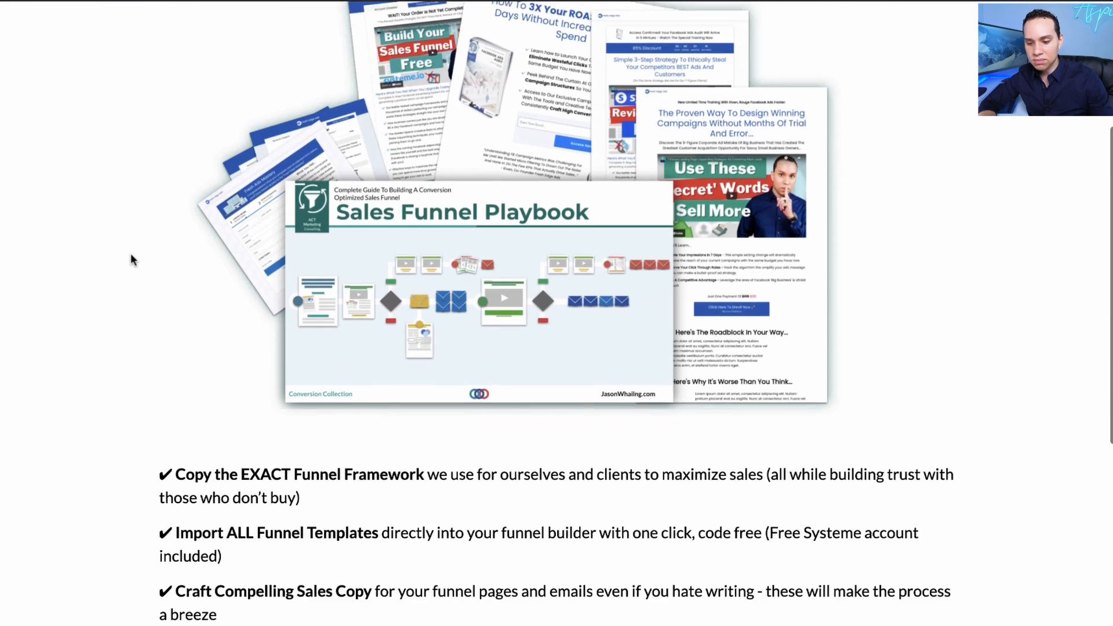
{"action": "scroll", "coordinate": [130, 253], "scroll_direction": "down", "scroll_amount": 7}
{"action": "scroll", "coordinate": [130, 253], "scroll_direction": "up", "scroll_amount": 3}
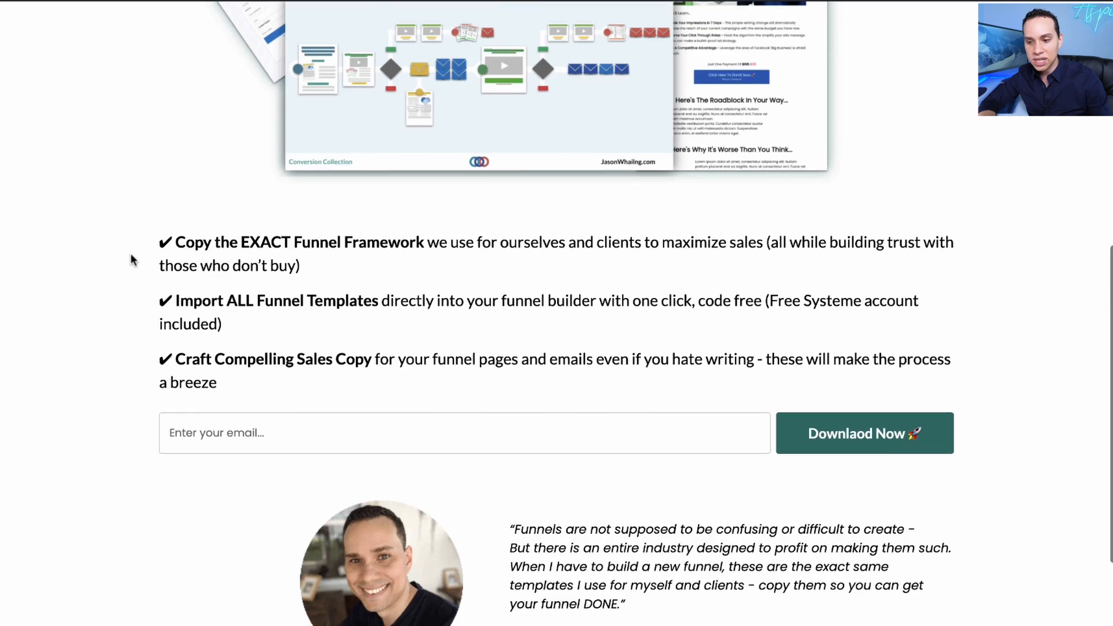
{"action": "scroll", "coordinate": [130, 254], "scroll_direction": "up", "scroll_amount": 8}
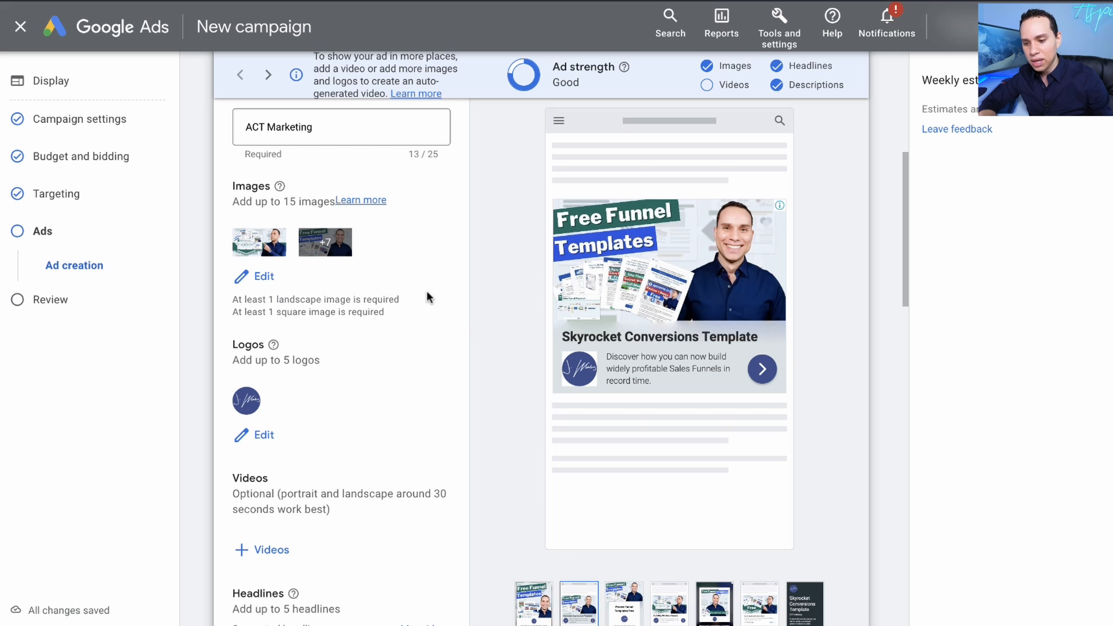
- Finish the completed responsive display ad by creating it in the campaign
{"action": "scroll", "coordinate": [404, 288], "scroll_direction": "down", "scroll_amount": 3}
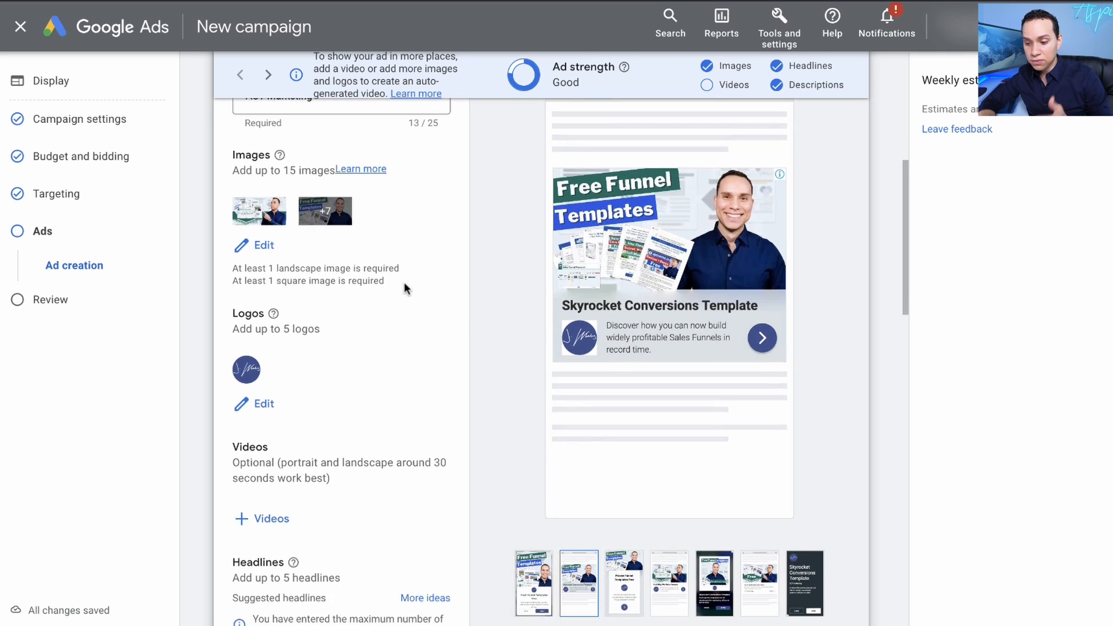
{"action": "scroll", "coordinate": [405, 282], "scroll_direction": "down", "scroll_amount": 15}
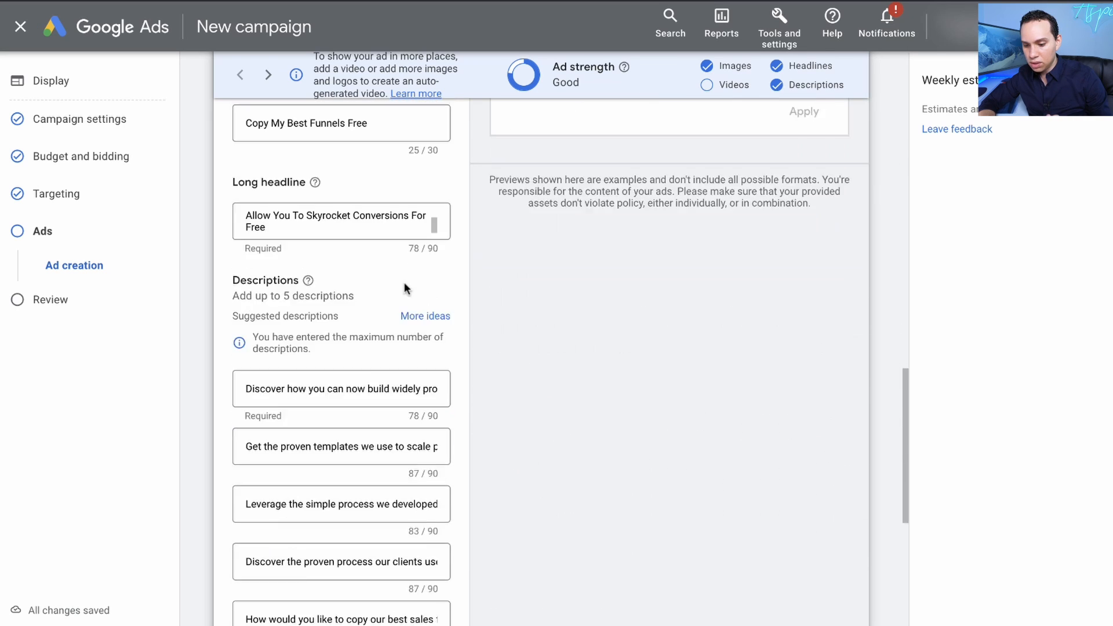
{"action": "scroll", "coordinate": [404, 284], "scroll_direction": "down", "scroll_amount": 3}
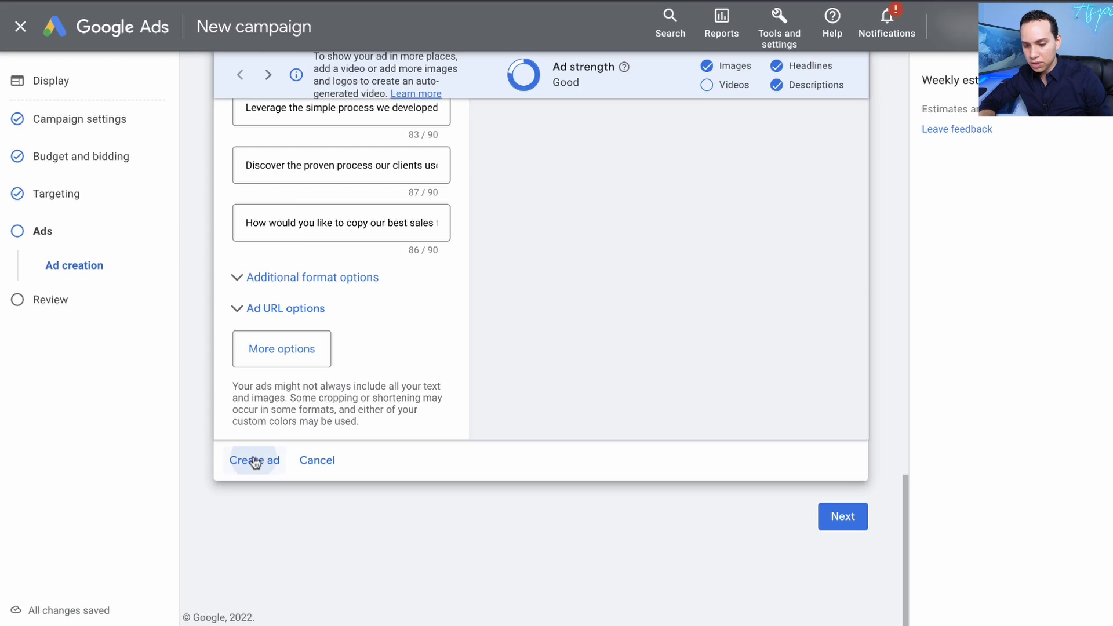
{"action": "left_click", "coordinate": [253, 459]}
{"action": "left_click", "coordinate": [331, 218]}
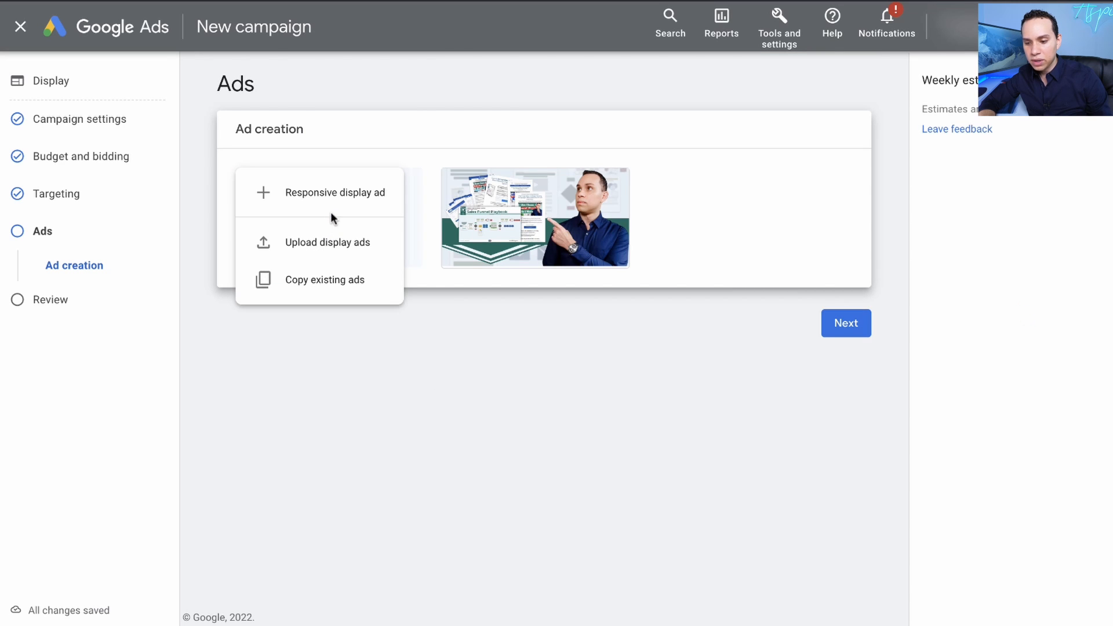
{"action": "left_click", "coordinate": [339, 193]}
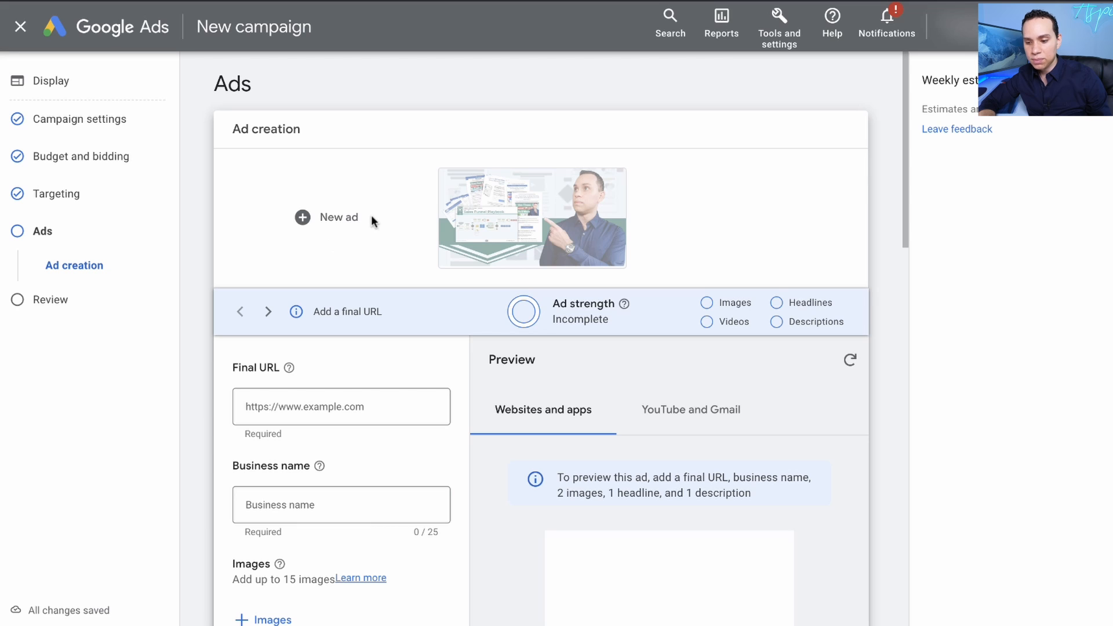
{"action": "scroll", "coordinate": [429, 277], "scroll_direction": "down", "scroll_amount": 9}
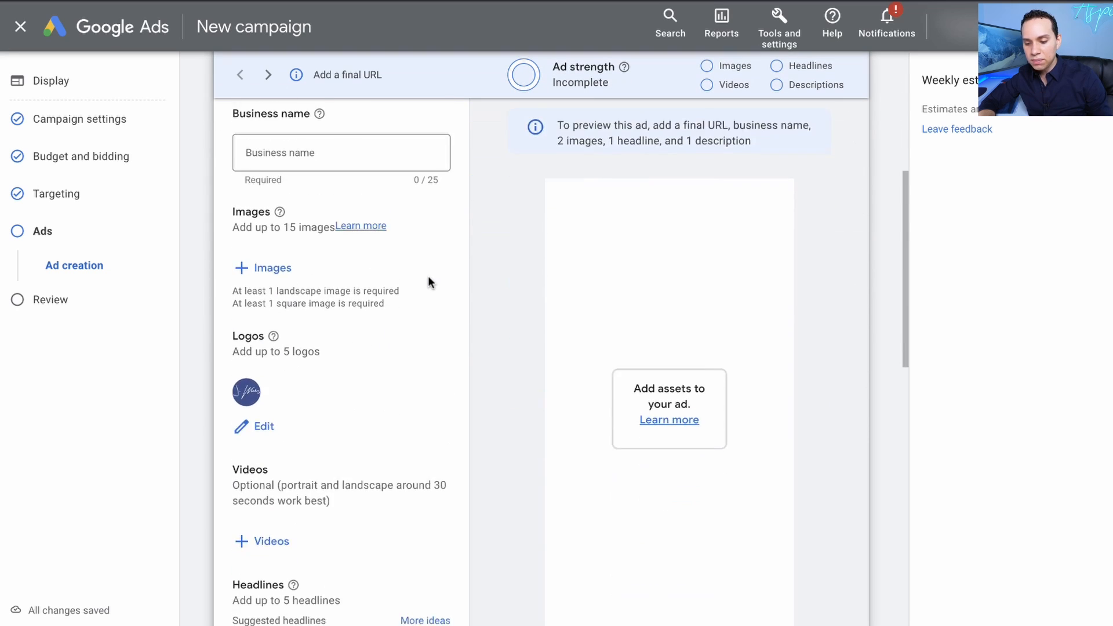
{"action": "scroll", "coordinate": [428, 276], "scroll_direction": "up", "scroll_amount": 9}
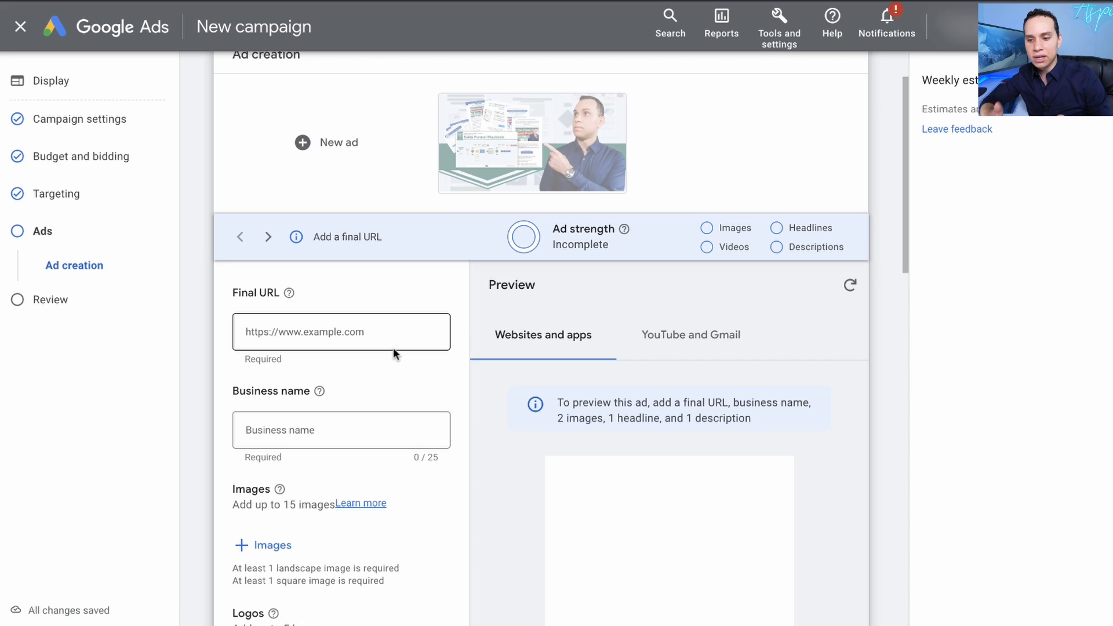
{"action": "key", "text": "super+Tab"}
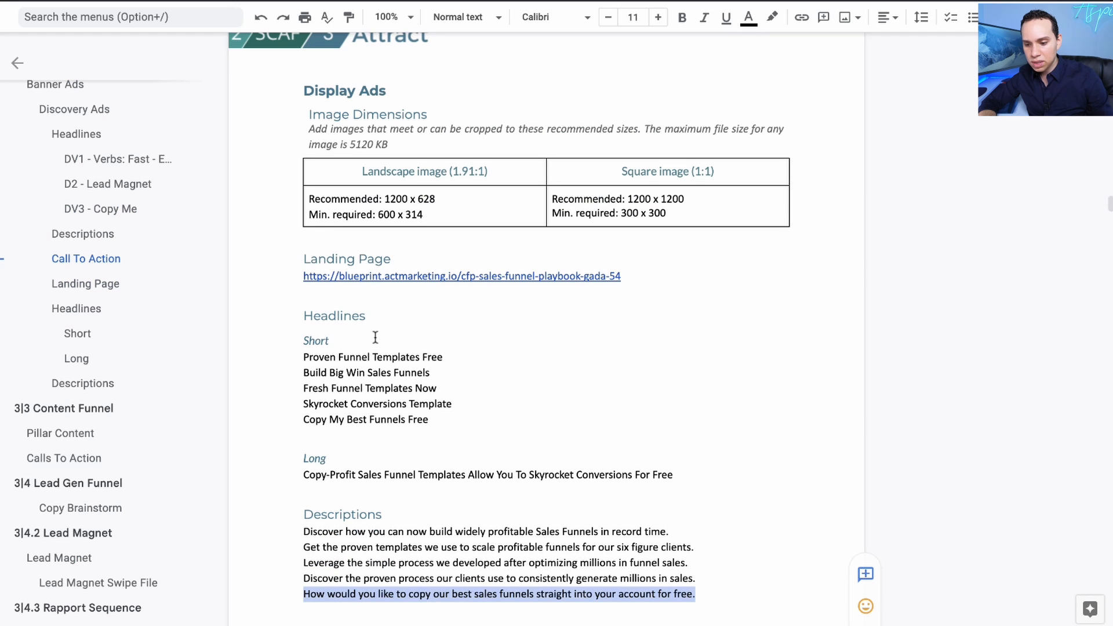
{"action": "scroll", "coordinate": [374, 338], "scroll_direction": "down", "scroll_amount": 3}
{"action": "left_click_drag", "start_coordinate": [304, 168], "coordinate": [725, 439]}
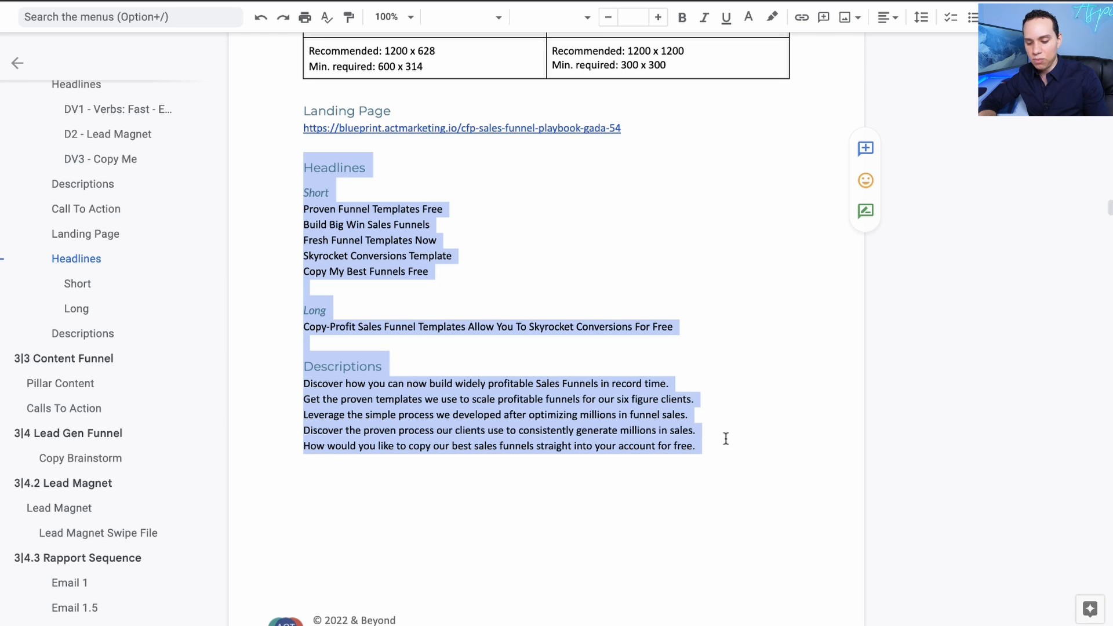
{"action": "key", "text": "super+Tab"}
{"action": "scroll", "coordinate": [580, 345], "scroll_direction": "up", "scroll_amount": 2}
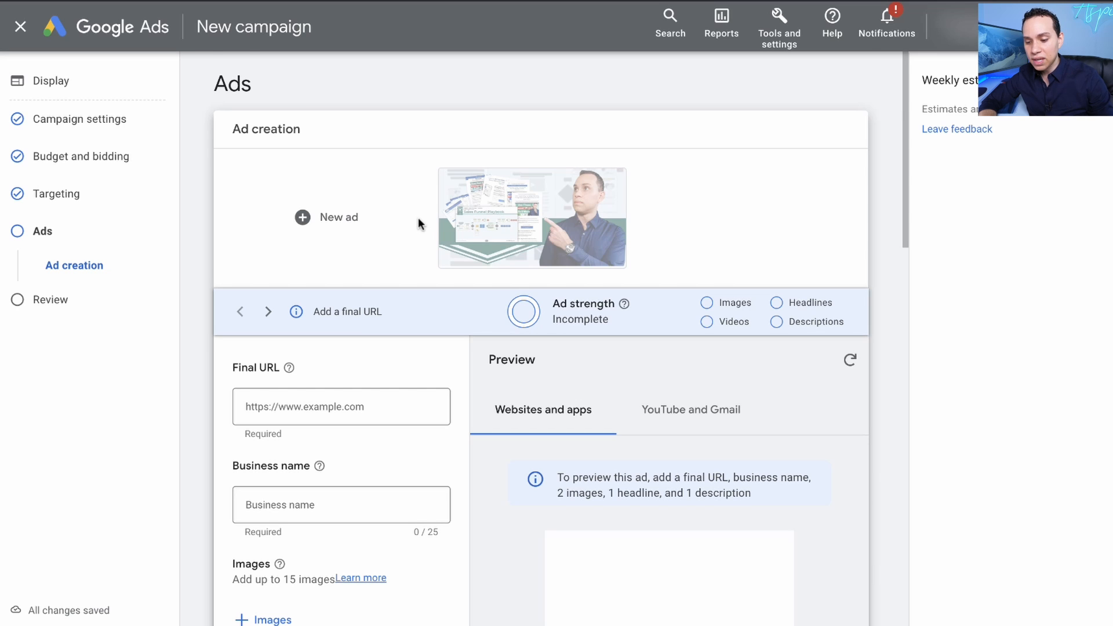
{"action": "scroll", "coordinate": [420, 220], "scroll_direction": "down", "scroll_amount": 10}
{"action": "scroll", "coordinate": [418, 220], "scroll_direction": "down", "scroll_amount": 6}
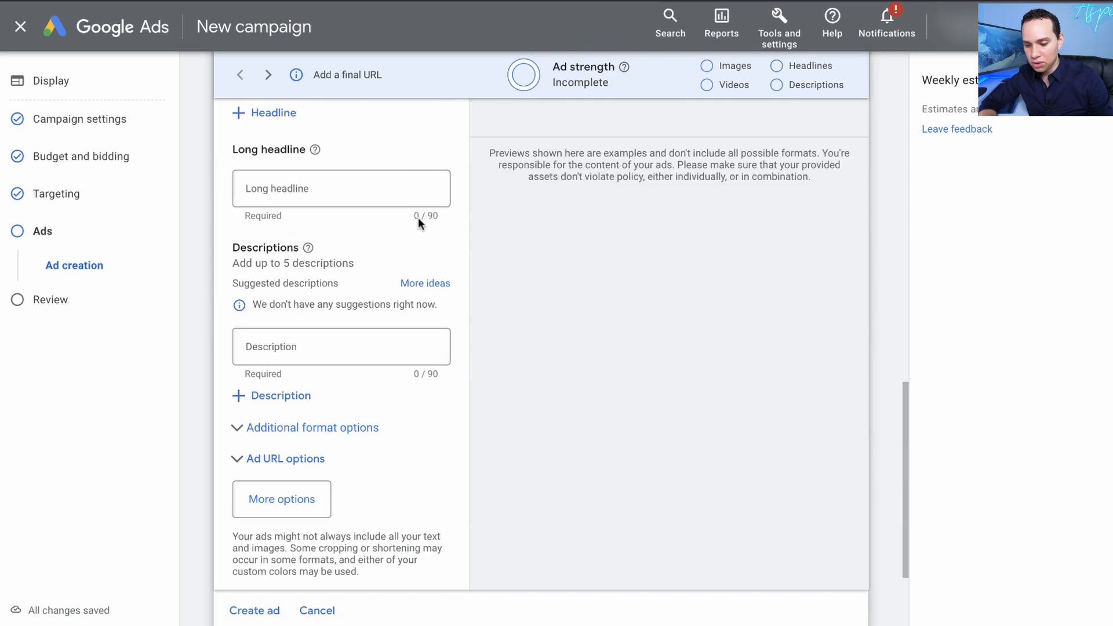
{"action": "left_click", "coordinate": [312, 459]}
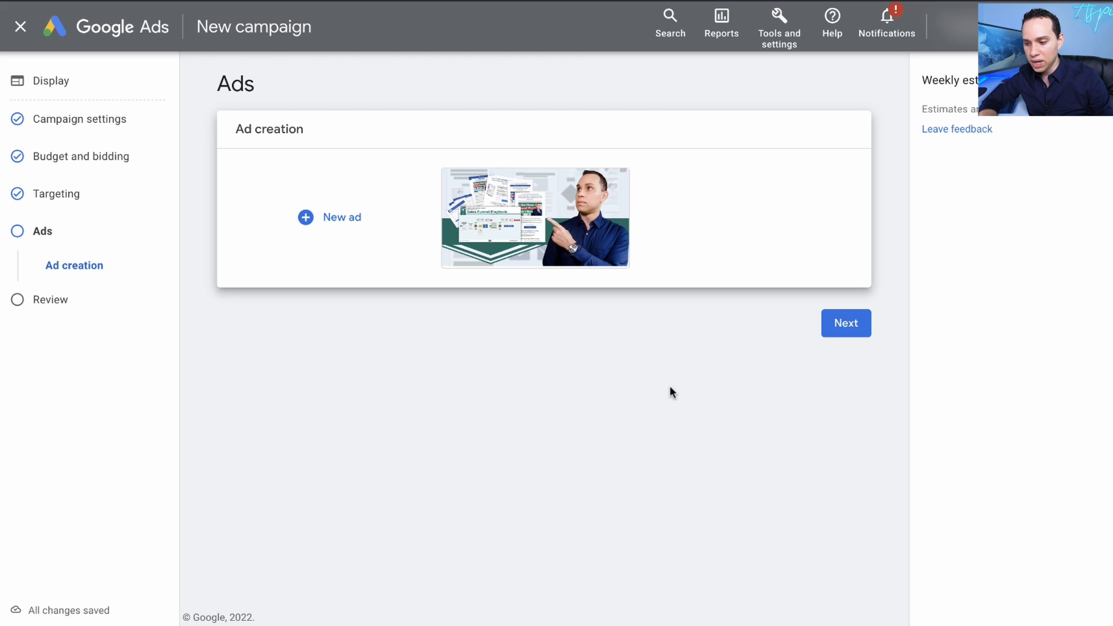
- Continue to the campaign review, check the summary down to the ad group details, and publish the campaign
{"action": "left_click", "coordinate": [843, 325]}
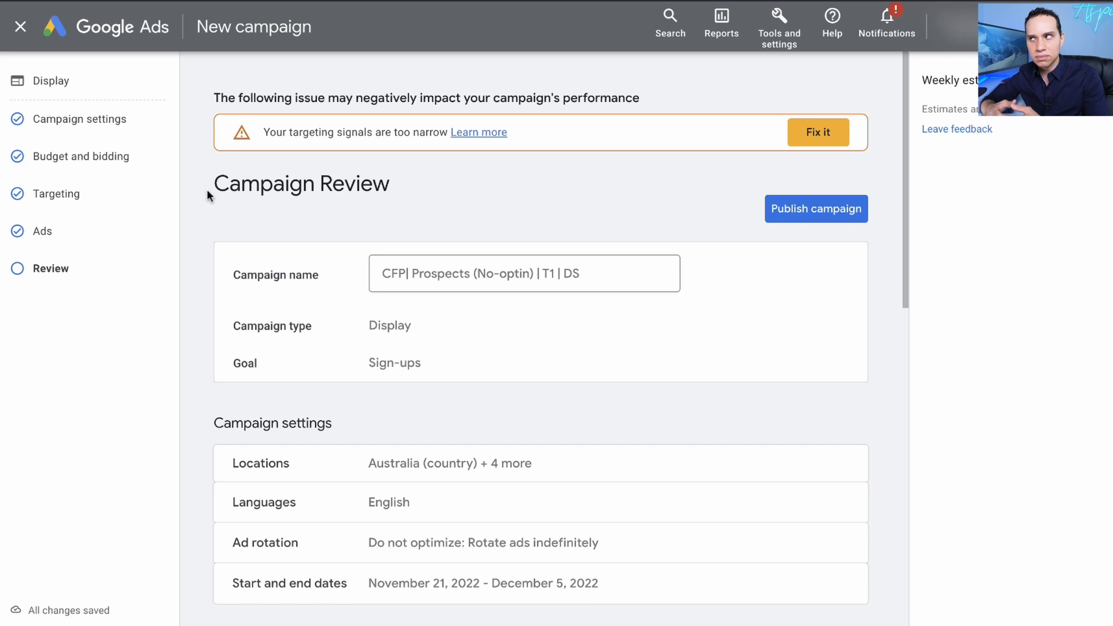
{"action": "scroll", "coordinate": [207, 189], "scroll_direction": "down", "scroll_amount": 10}
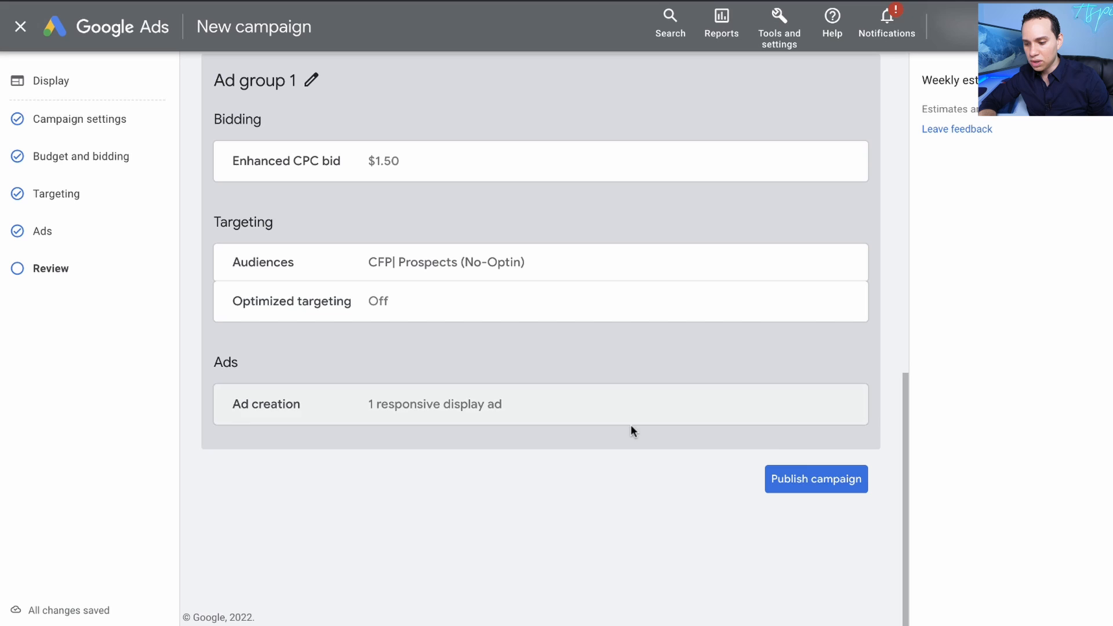
{"action": "left_click", "coordinate": [812, 479]}
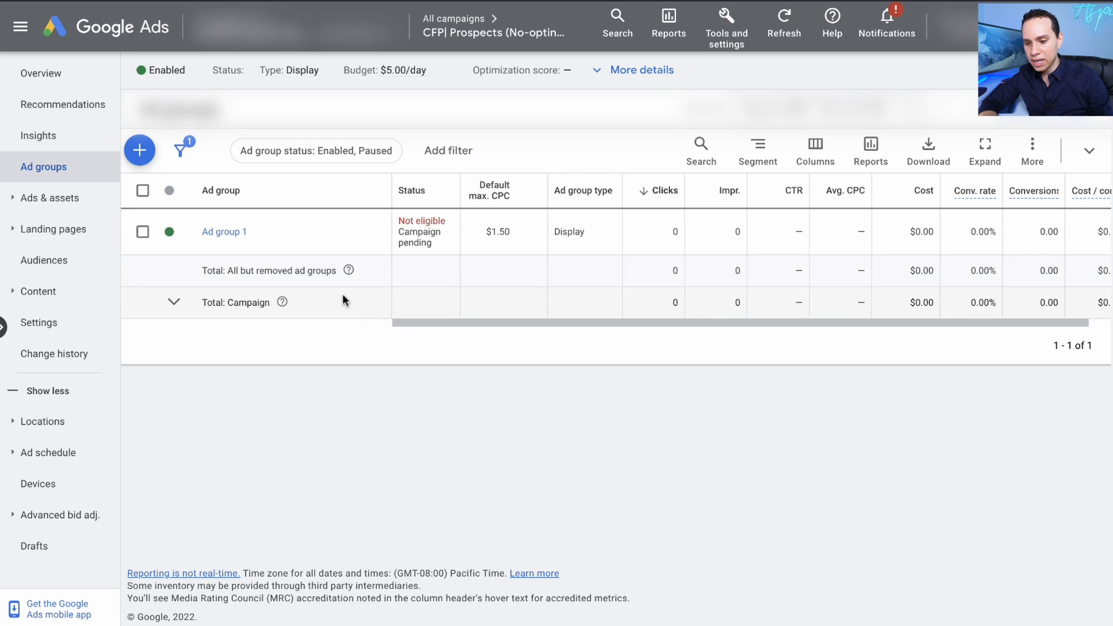
- Rename the campaign's ad group as "CFP| Prospects (540)"
{"action": "left_click", "coordinate": [253, 231]}
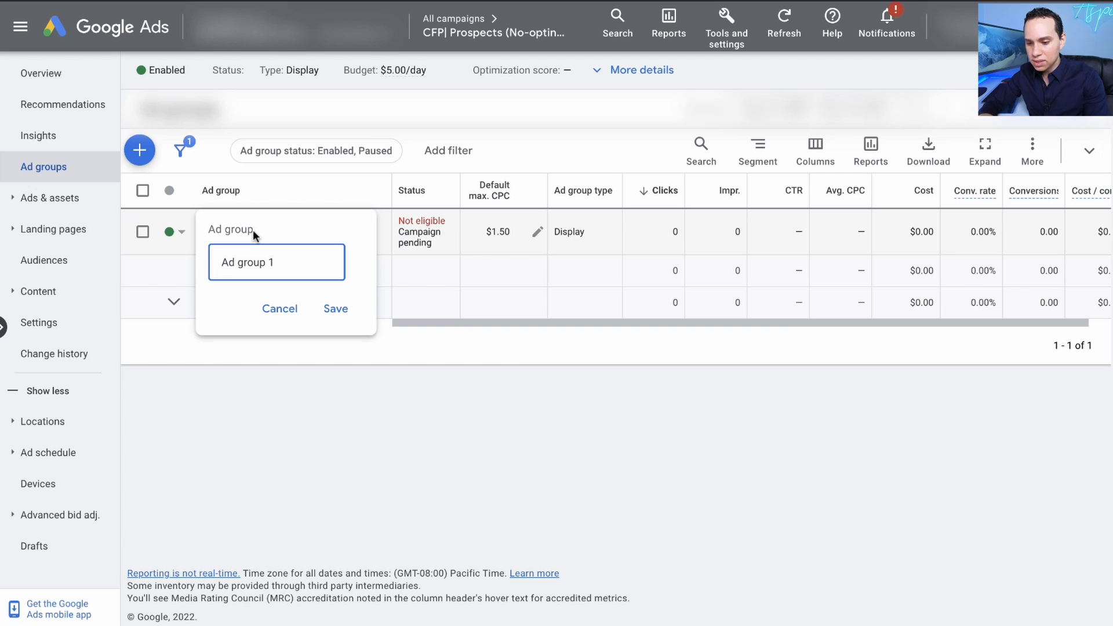
{"action": "key", "text": "ctrl+a"}
{"action": "type", "text": "CFP| Prospects (540)"}
{"action": "key", "text": "Return"}
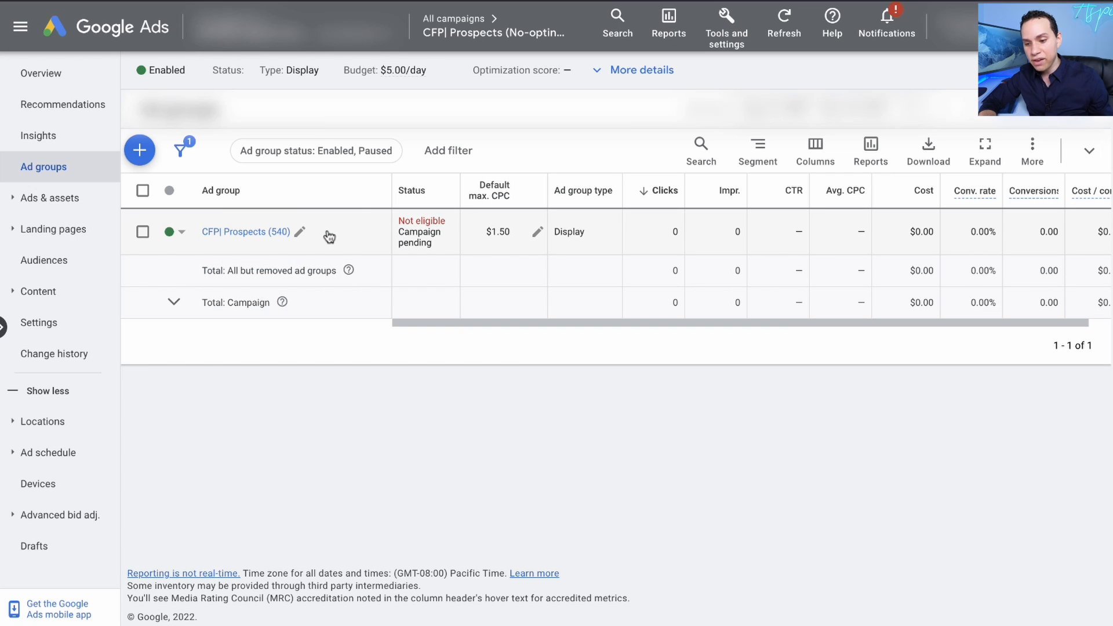